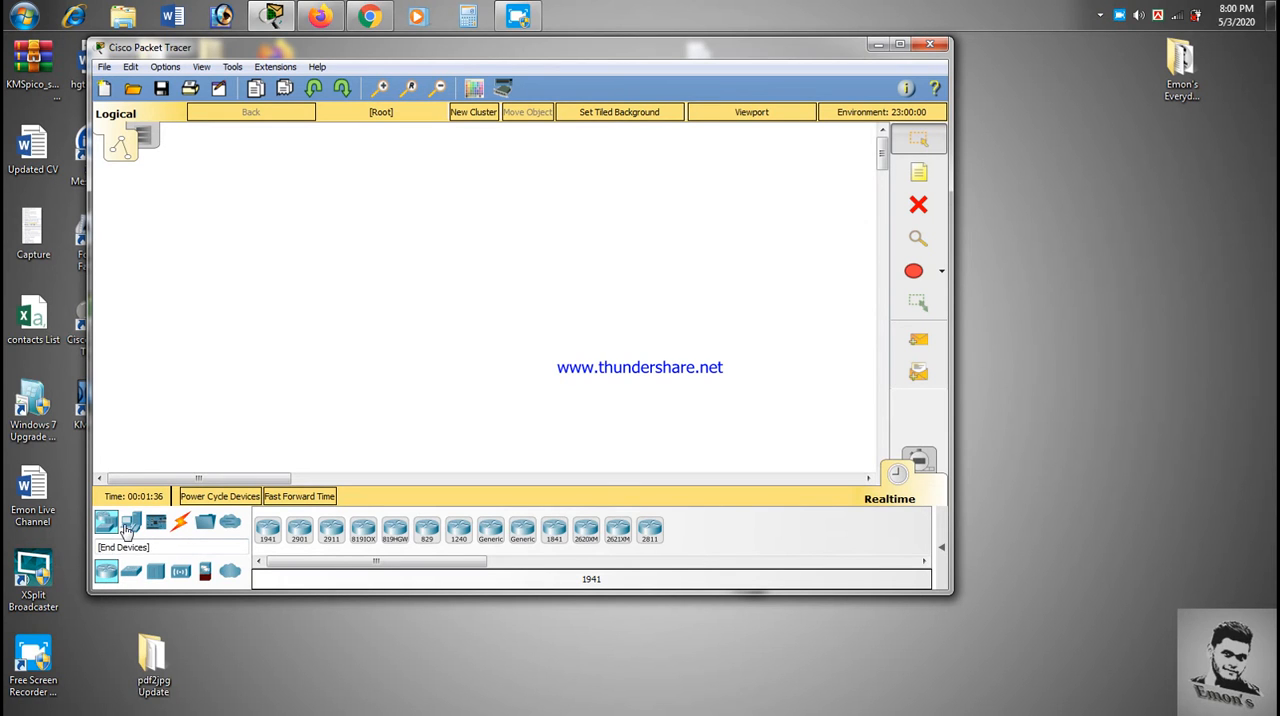
- Place three generic PCs in a row across the lower left part of the workspace
{"action": "left_click", "coordinate": [131, 523]}
{"action": "left_click", "coordinate": [268, 532]}
{"action": "left_click", "coordinate": [220, 366]}
{"action": "left_click", "coordinate": [267, 530]}
{"action": "left_click", "coordinate": [298, 404]}
{"action": "left_click", "coordinate": [268, 530]}
{"action": "left_click", "coordinate": [392, 408]}
{"action": "left_click_drag", "start_coordinate": [154, 298], "coordinate": [546, 474]}
- Place three more generic PCs along the right side of the workspace and adjust their positions into a rising diagonal
{"action": "left_click", "coordinate": [267, 530]}
{"action": "left_click", "coordinate": [768, 386]}
{"action": "left_click_drag", "start_coordinate": [774, 387], "coordinate": [729, 403]}
{"action": "left_click", "coordinate": [268, 537]}
{"action": "left_click", "coordinate": [794, 350]}
{"action": "left_click", "coordinate": [843, 290]}
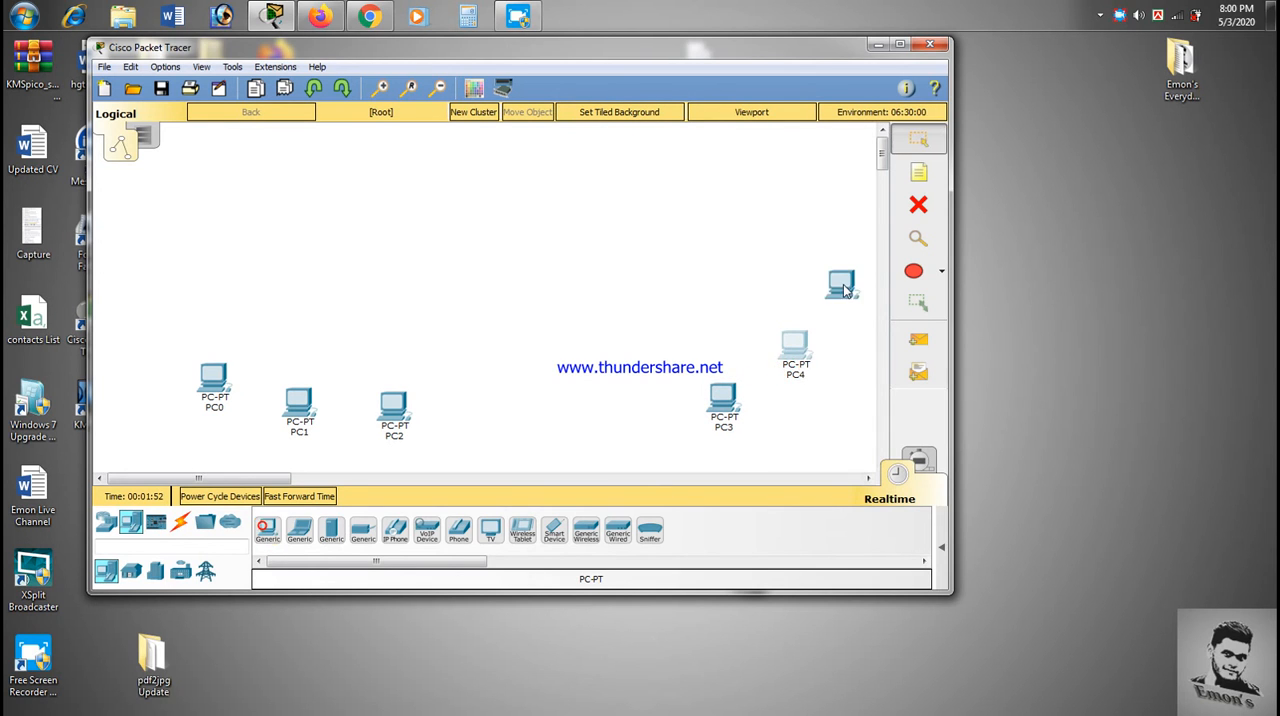
{"action": "left_click_drag", "start_coordinate": [843, 288], "coordinate": [838, 275]}
{"action": "left_click_drag", "start_coordinate": [795, 347], "coordinate": [783, 341]}
{"action": "left_click", "coordinate": [808, 317]}
{"action": "left_click", "coordinate": [700, 335]}
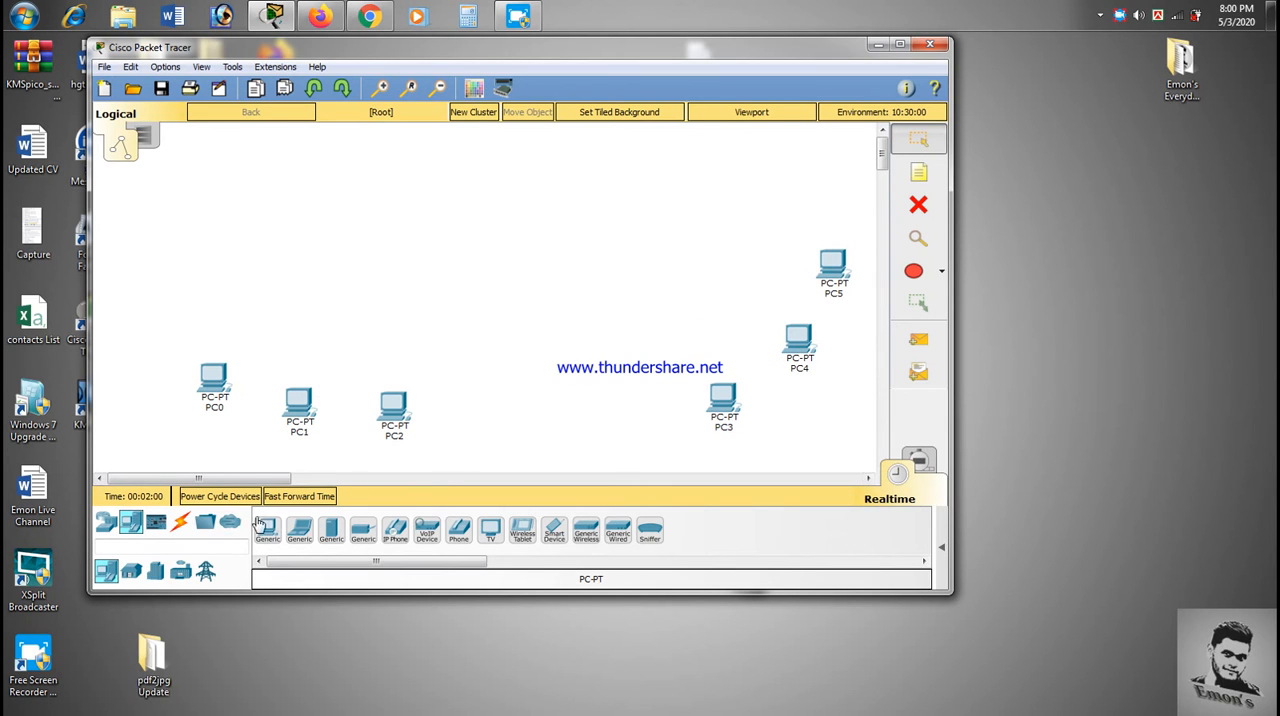
- Add two generic switches (Switch-PT), one above the left group of PCs and one beside the right group
{"action": "left_click", "coordinate": [106, 522]}
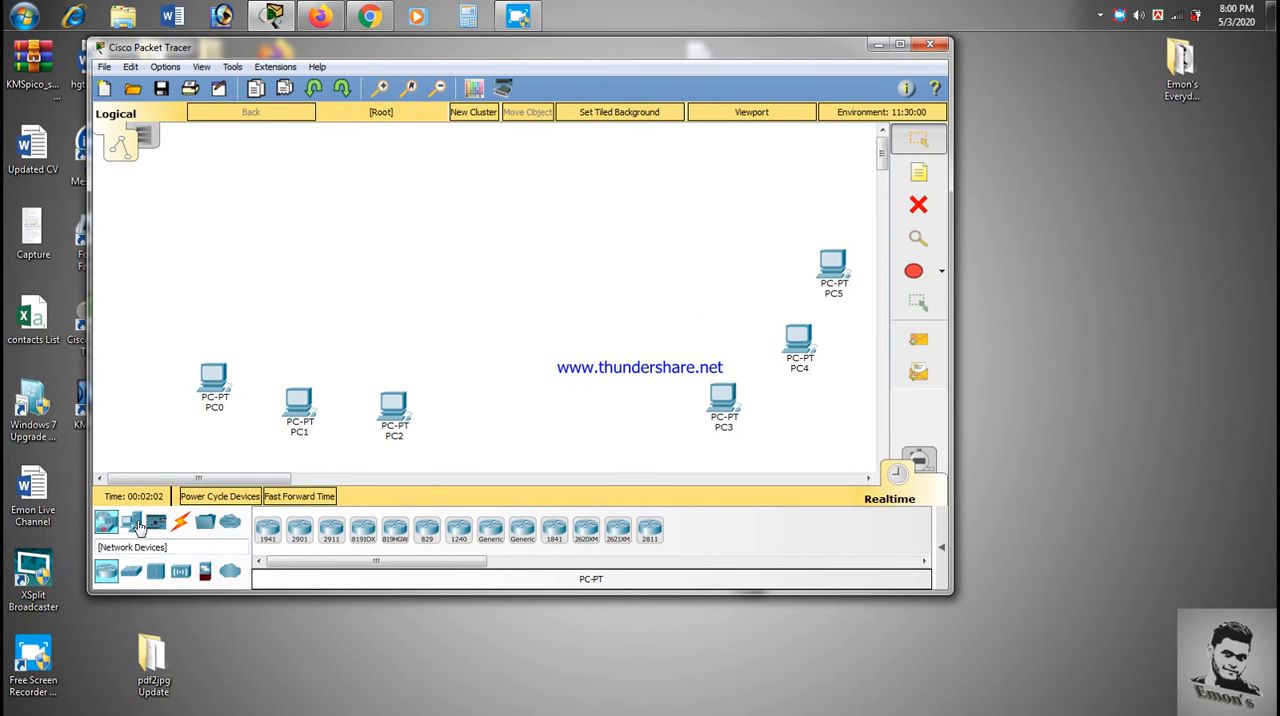
{"action": "left_click", "coordinate": [140, 569]}
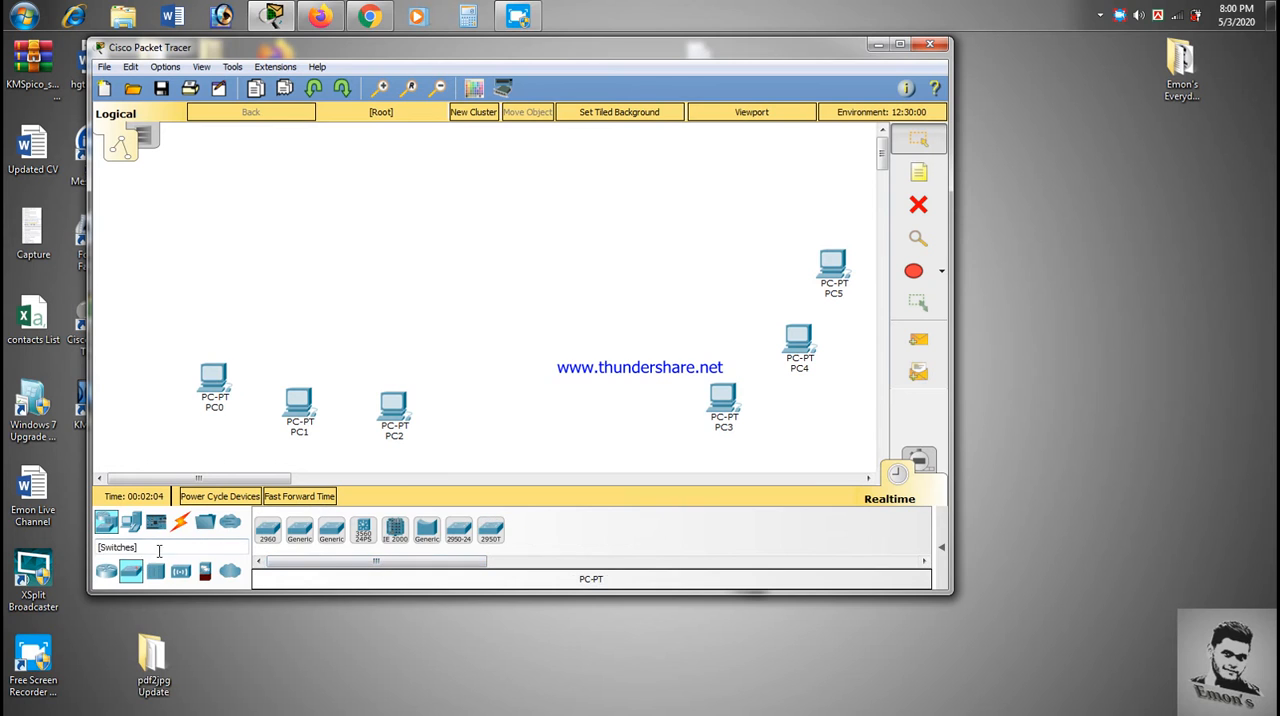
{"action": "left_click", "coordinate": [299, 530]}
{"action": "left_click", "coordinate": [316, 252]}
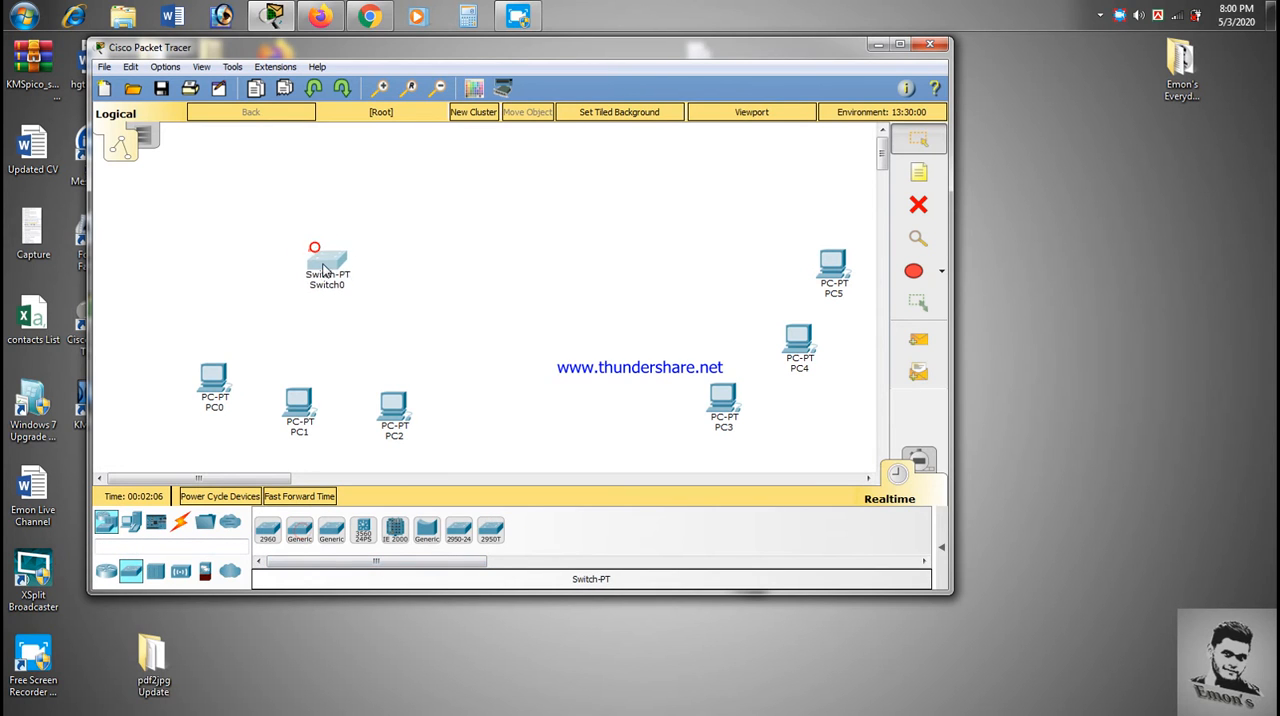
{"action": "left_click_drag", "start_coordinate": [325, 270], "coordinate": [314, 287]}
{"action": "left_click", "coordinate": [313, 280]}
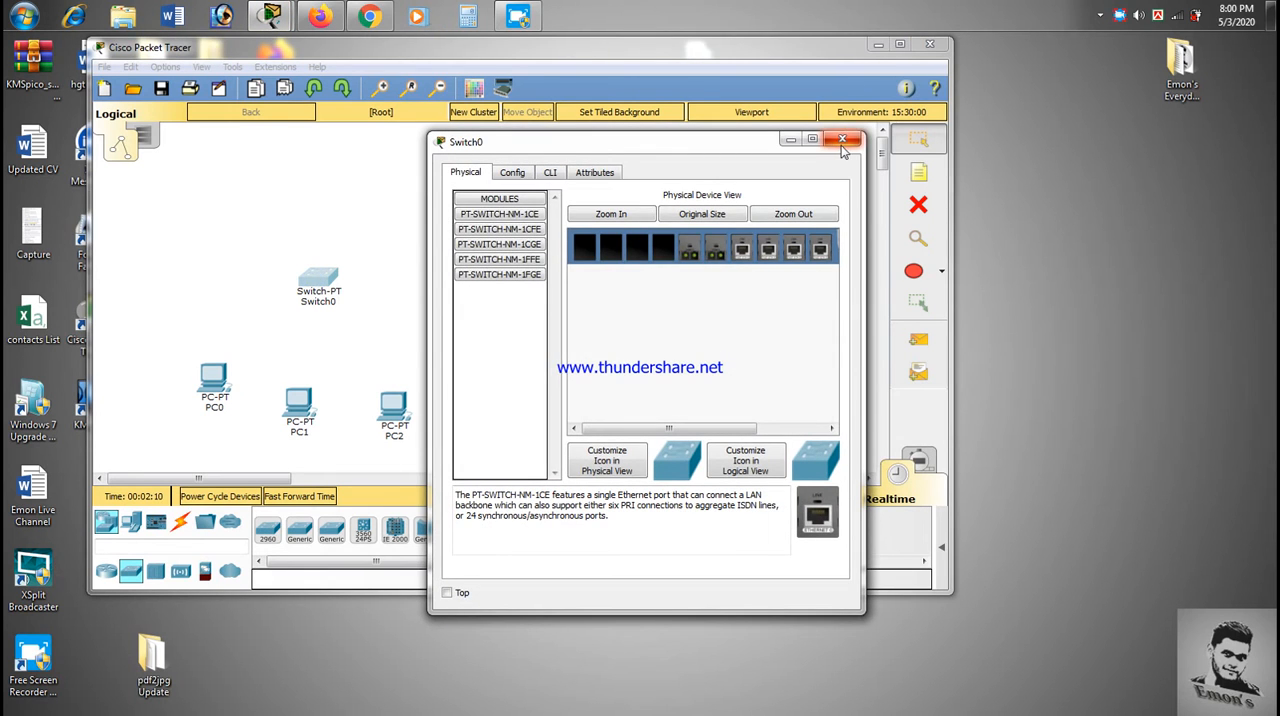
{"action": "left_click", "coordinate": [842, 142]}
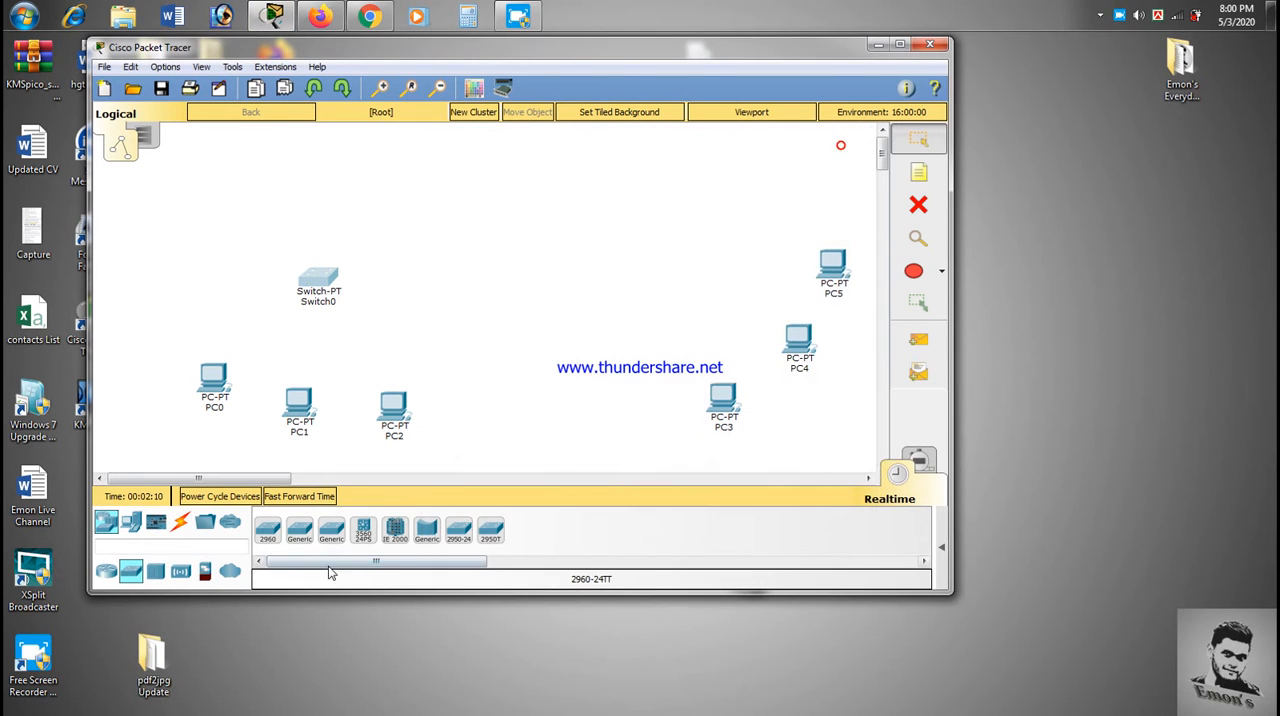
{"action": "left_click", "coordinate": [720, 268]}
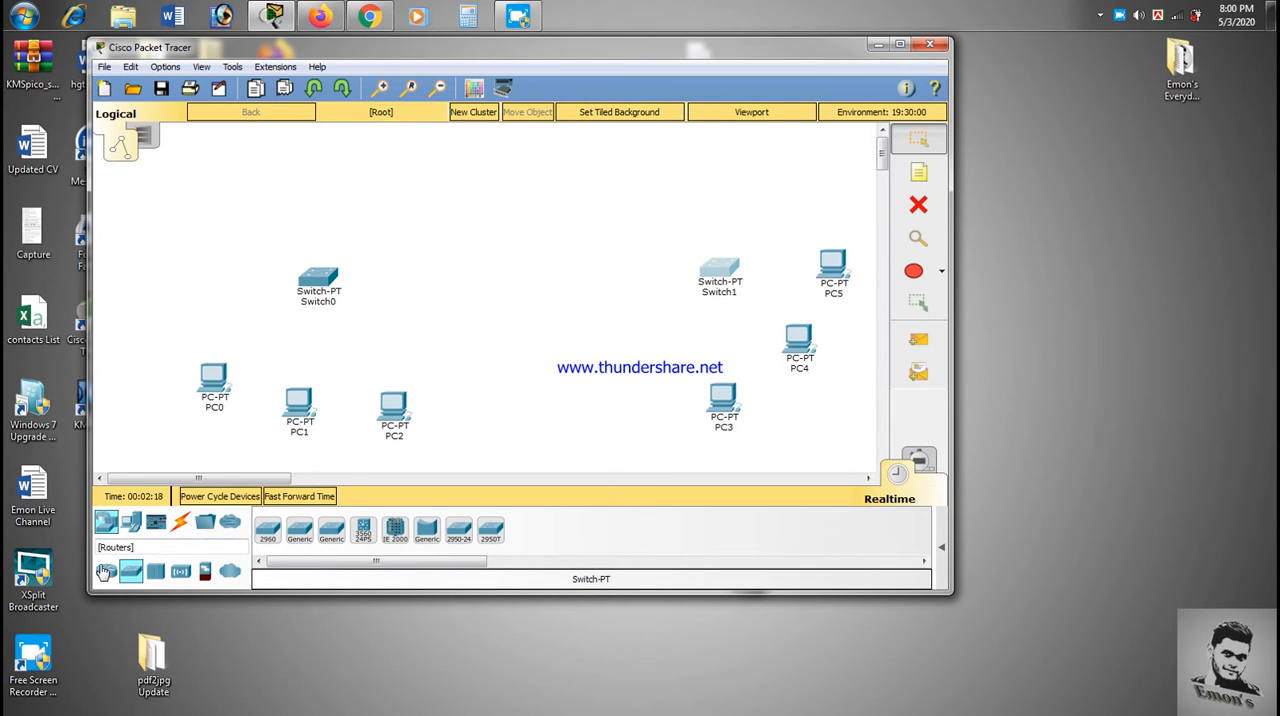
- Add two generic routers (Router-PT) side by side along the upper part of the workspace, above the switches
{"action": "left_click", "coordinate": [106, 570]}
{"action": "left_click", "coordinate": [490, 530]}
{"action": "left_click", "coordinate": [400, 160]}
{"action": "left_click_drag", "start_coordinate": [410, 163], "coordinate": [414, 173]}
{"action": "left_click", "coordinate": [490, 530]}
{"action": "left_click", "coordinate": [610, 166]}
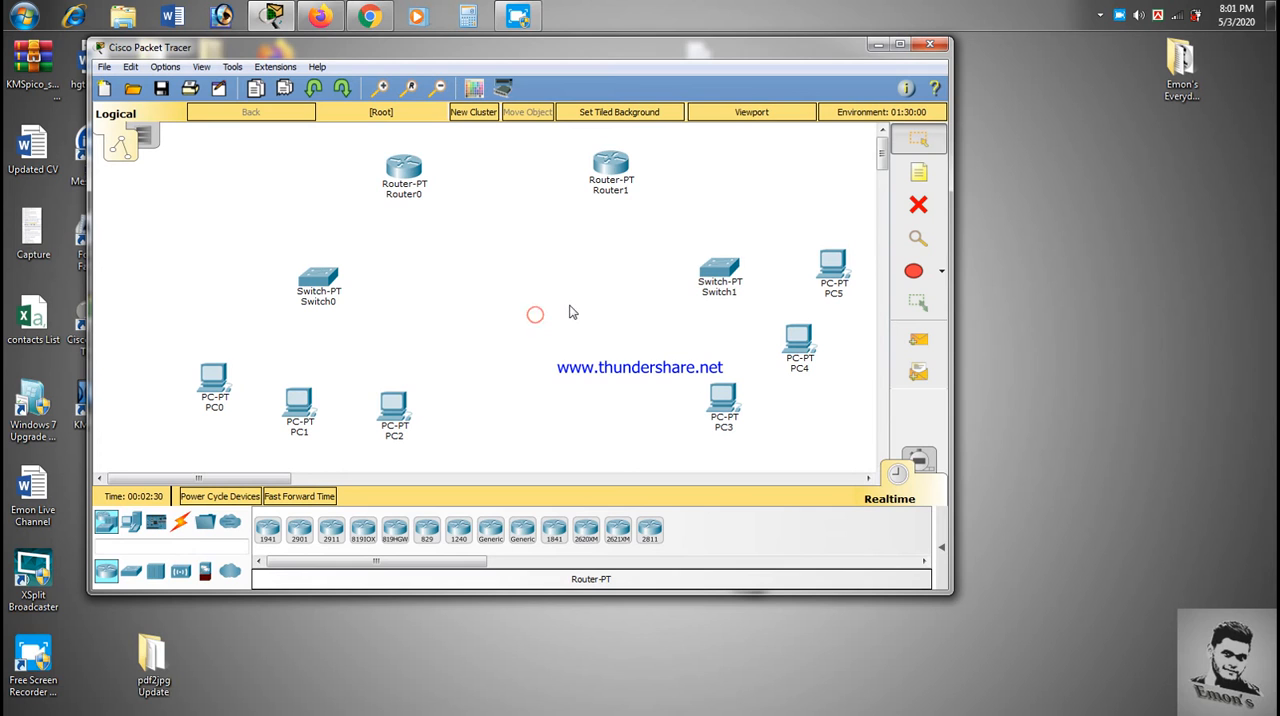
{"action": "left_click_drag", "start_coordinate": [157, 130], "coordinate": [592, 355]}
{"action": "left_click_drag", "start_coordinate": [576, 148], "coordinate": [582, 304]}
- Connect PC0 to Switch0 with a Copper Straight-Through cable
{"action": "left_click", "coordinate": [131, 521]}
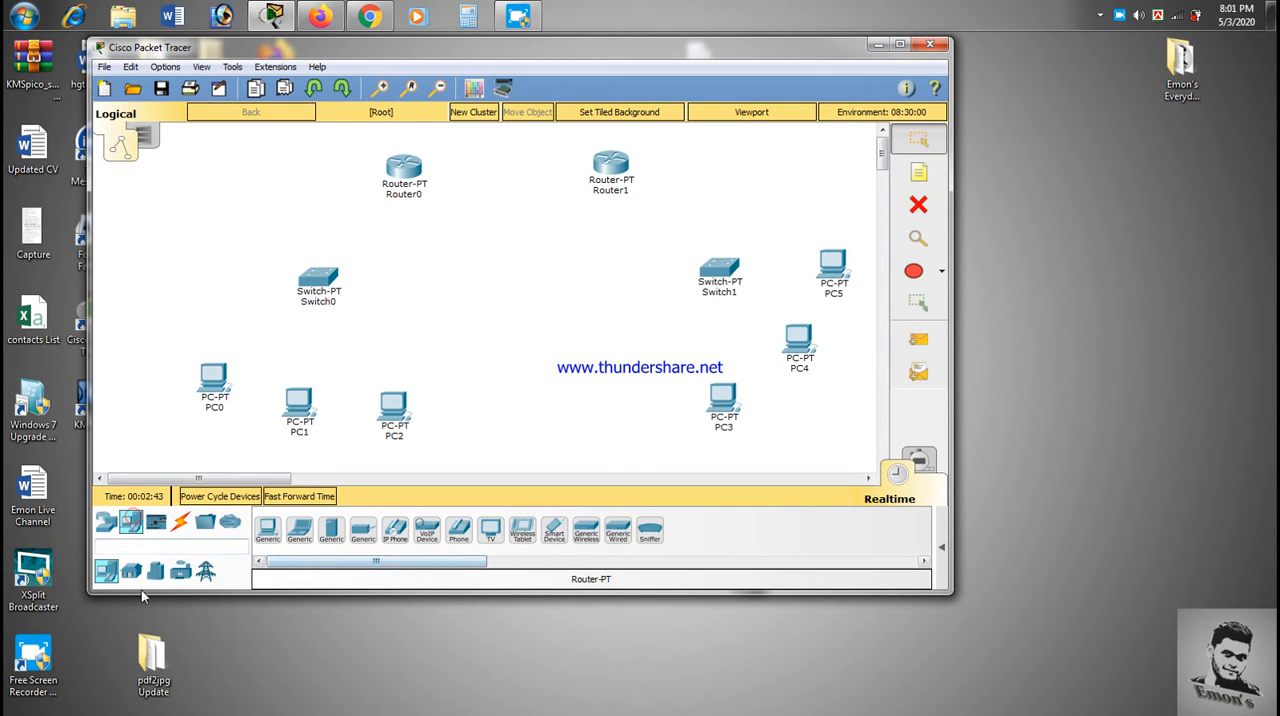
{"action": "left_click", "coordinate": [180, 521]}
{"action": "left_click", "coordinate": [331, 532]}
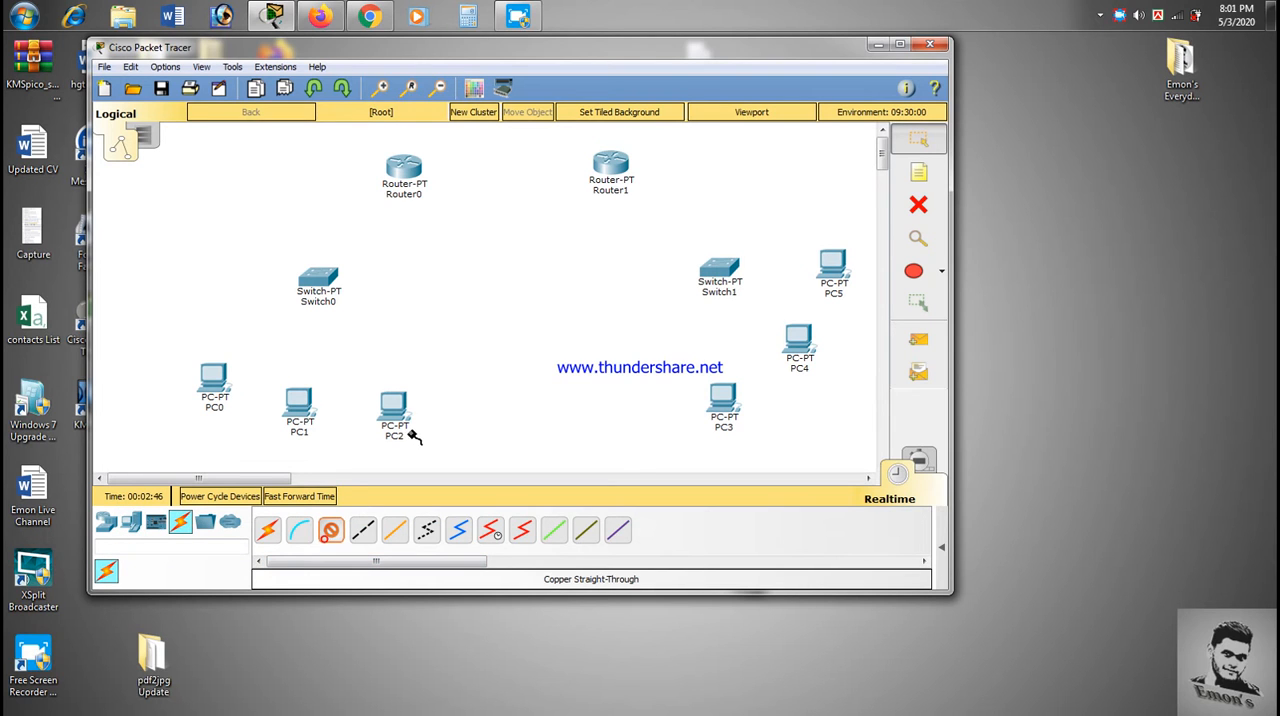
{"action": "left_click", "coordinate": [218, 376]}
{"action": "left_click", "coordinate": [250, 433]}
{"action": "left_click", "coordinate": [318, 278]}
{"action": "left_click", "coordinate": [368, 300]}
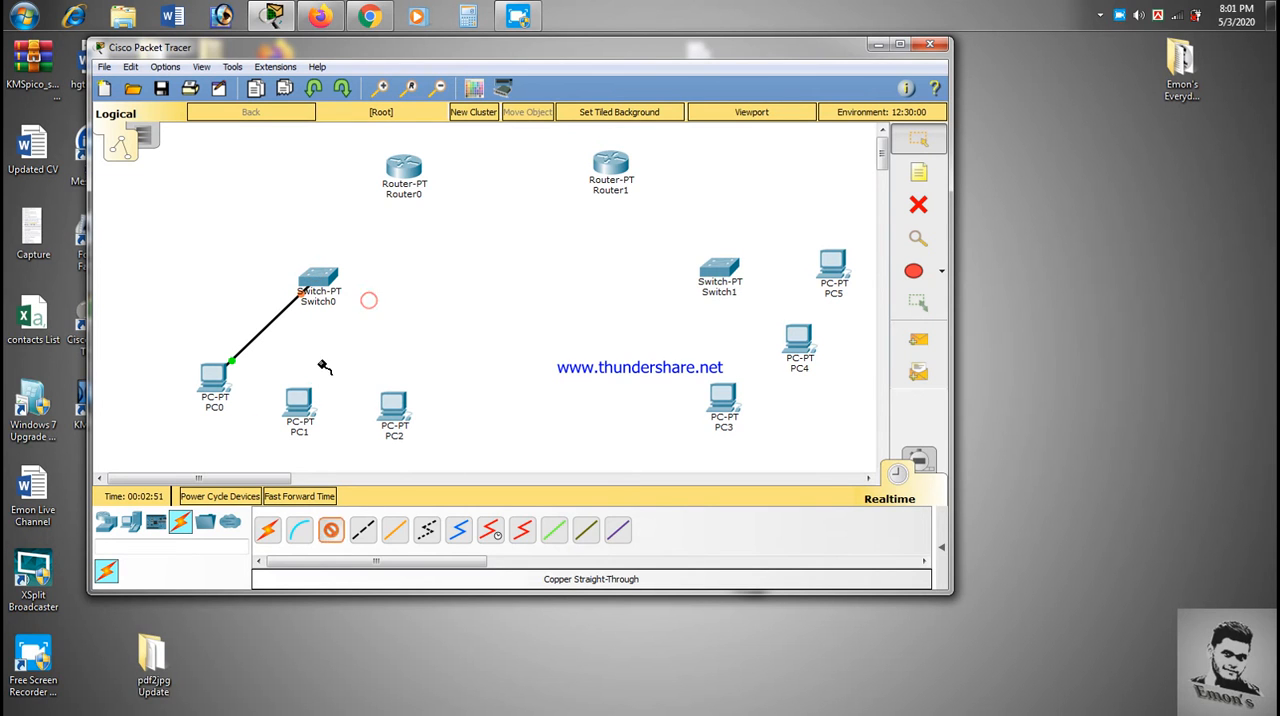
- Connect PC1 and PC2 to Switch0 with Copper Straight-Through cables
{"action": "left_click", "coordinate": [300, 403]}
{"action": "left_click", "coordinate": [346, 455]}
{"action": "left_click", "coordinate": [331, 265]}
{"action": "left_click", "coordinate": [391, 304]}
{"action": "left_click", "coordinate": [327, 536]}
{"action": "left_click", "coordinate": [388, 403]}
{"action": "left_click", "coordinate": [447, 463]}
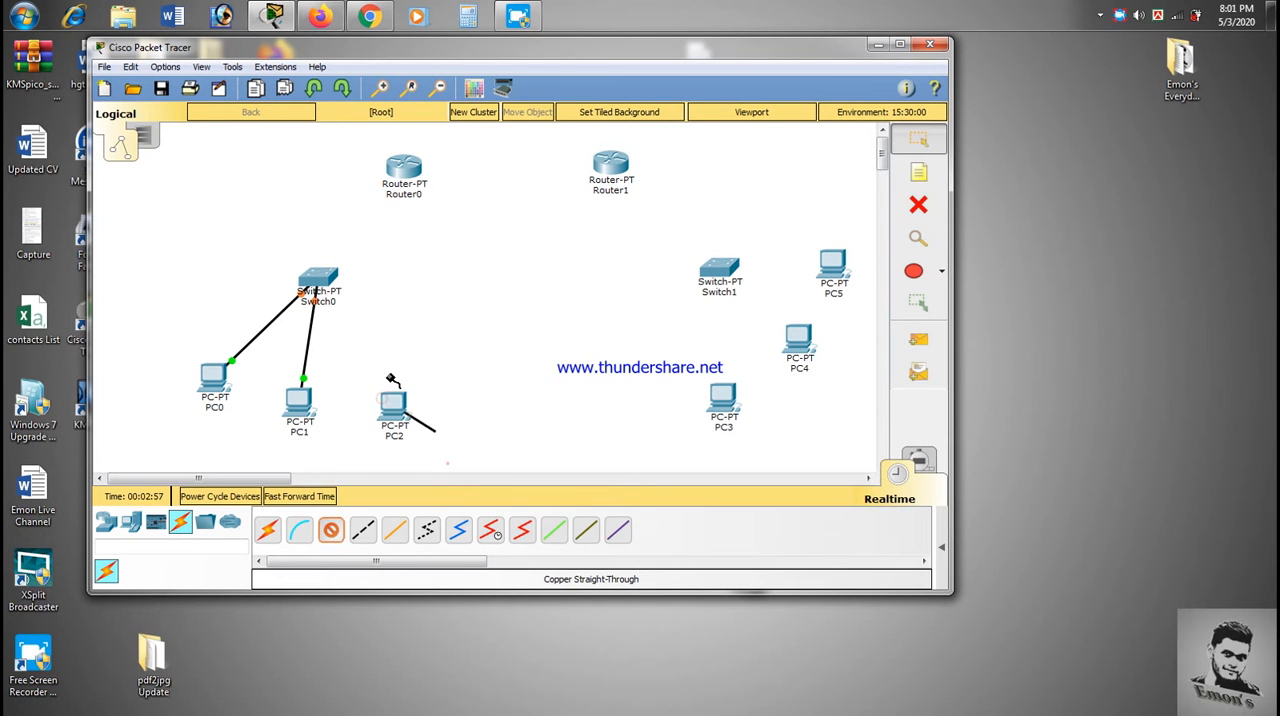
{"action": "left_click", "coordinate": [319, 280]}
{"action": "left_click", "coordinate": [388, 341]}
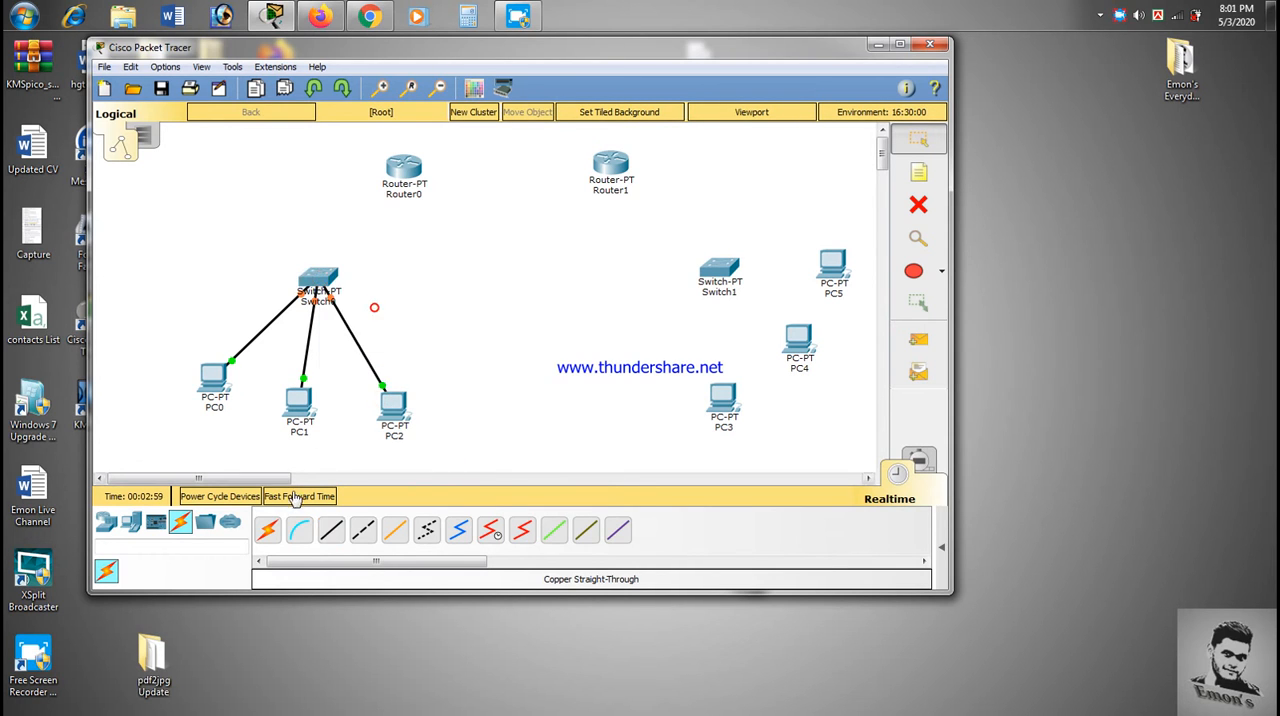
- Connect PC3 to Switch1 with a Copper Straight-Through cable
{"action": "left_click", "coordinate": [310, 527]}
{"action": "left_click", "coordinate": [320, 530]}
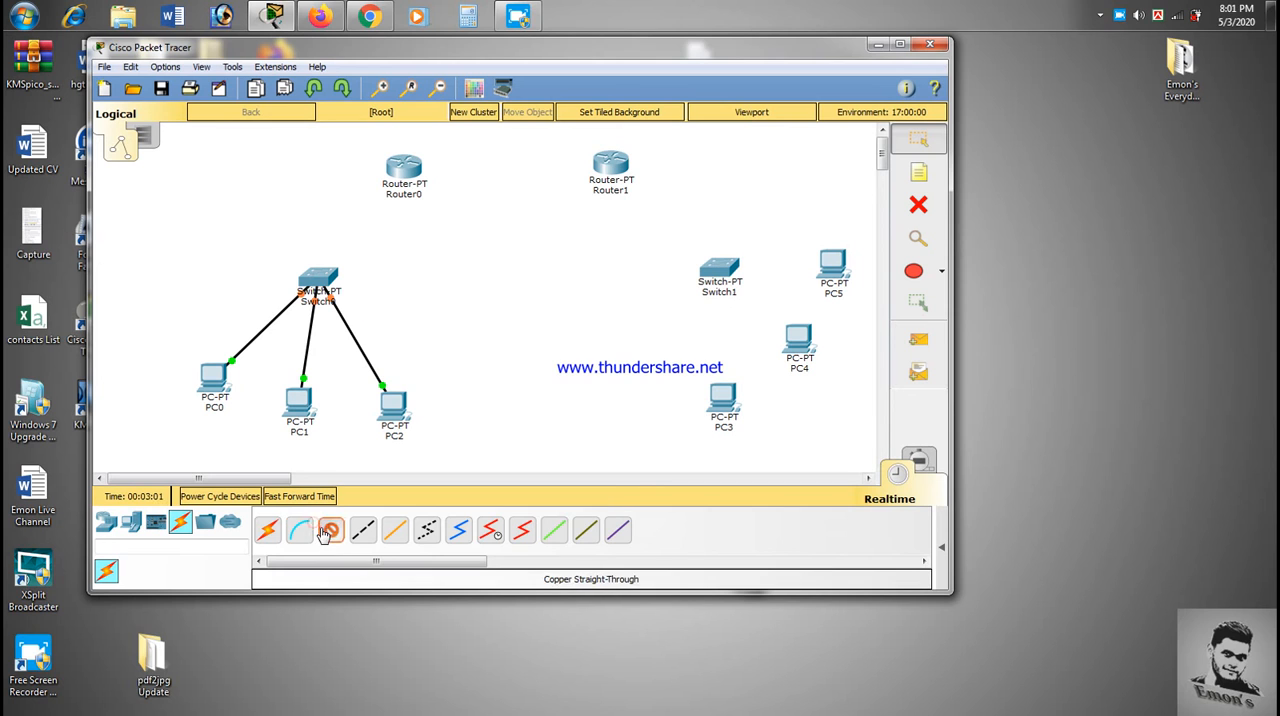
{"action": "left_click", "coordinate": [723, 397]}
{"action": "left_click", "coordinate": [757, 460]}
{"action": "left_click", "coordinate": [716, 272]}
{"action": "left_click", "coordinate": [768, 296]}
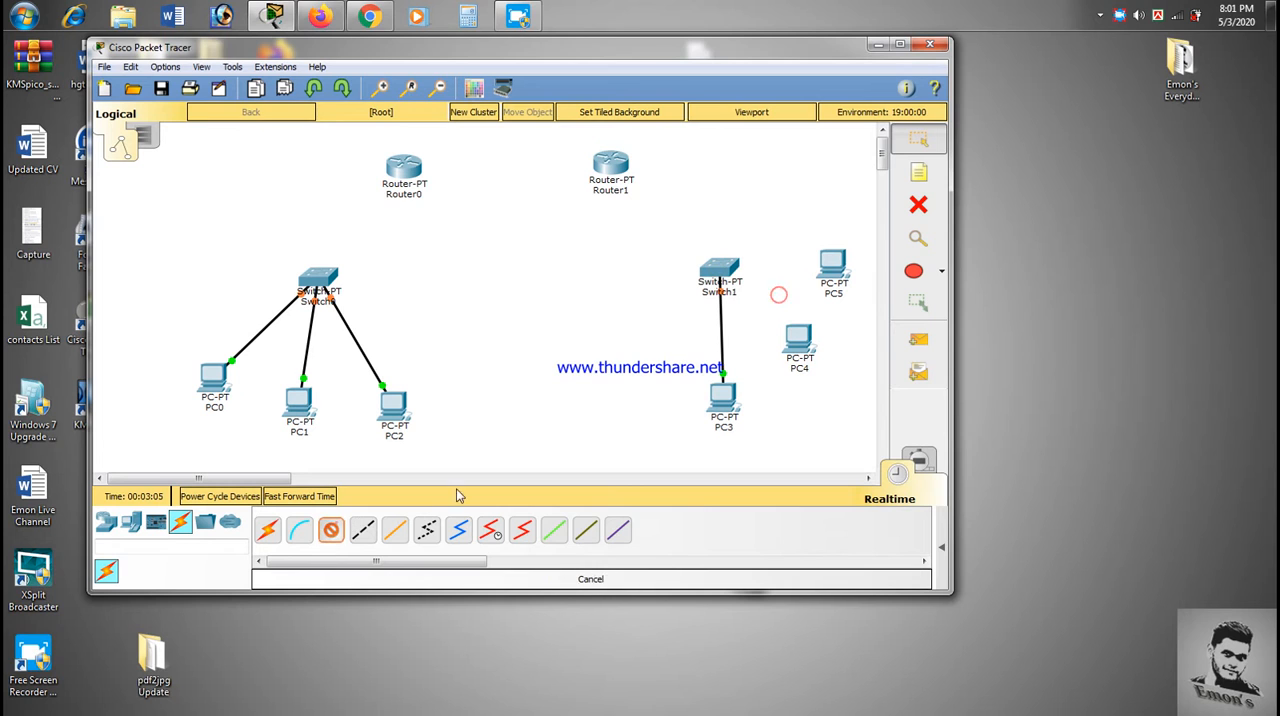
- Connect PC4 and PC5 to Switch1 with Copper Straight-Through cables
{"action": "left_click", "coordinate": [799, 342]}
{"action": "left_click", "coordinate": [840, 400]}
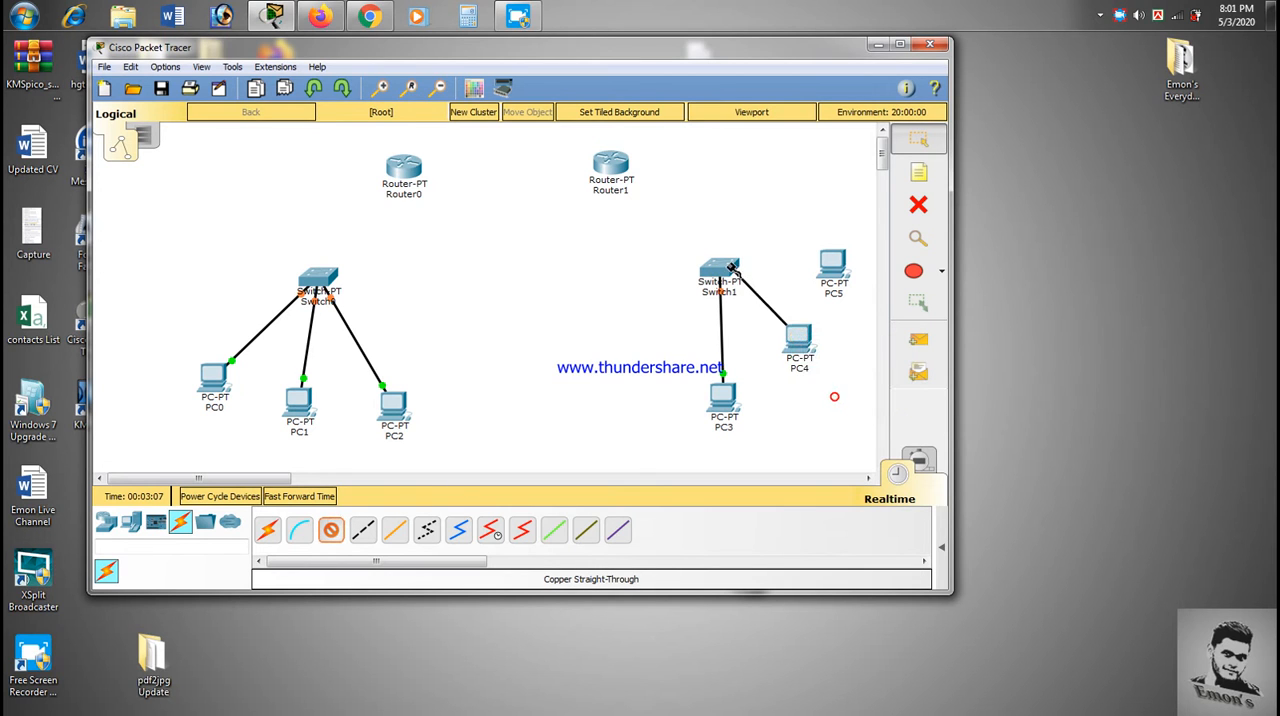
{"action": "left_click", "coordinate": [726, 268]}
{"action": "left_click", "coordinate": [785, 306]}
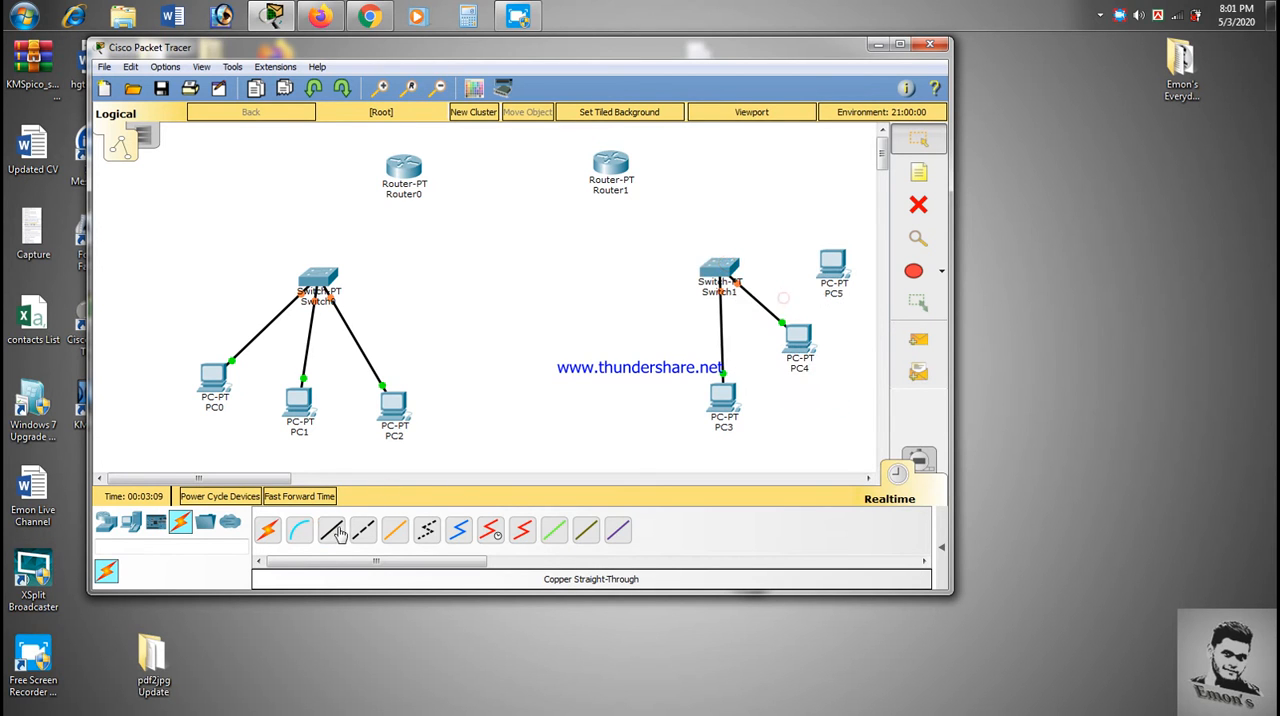
{"action": "left_click", "coordinate": [836, 268]}
{"action": "left_click", "coordinate": [866, 330]}
{"action": "left_click", "coordinate": [718, 268]}
{"action": "left_click", "coordinate": [764, 311]}
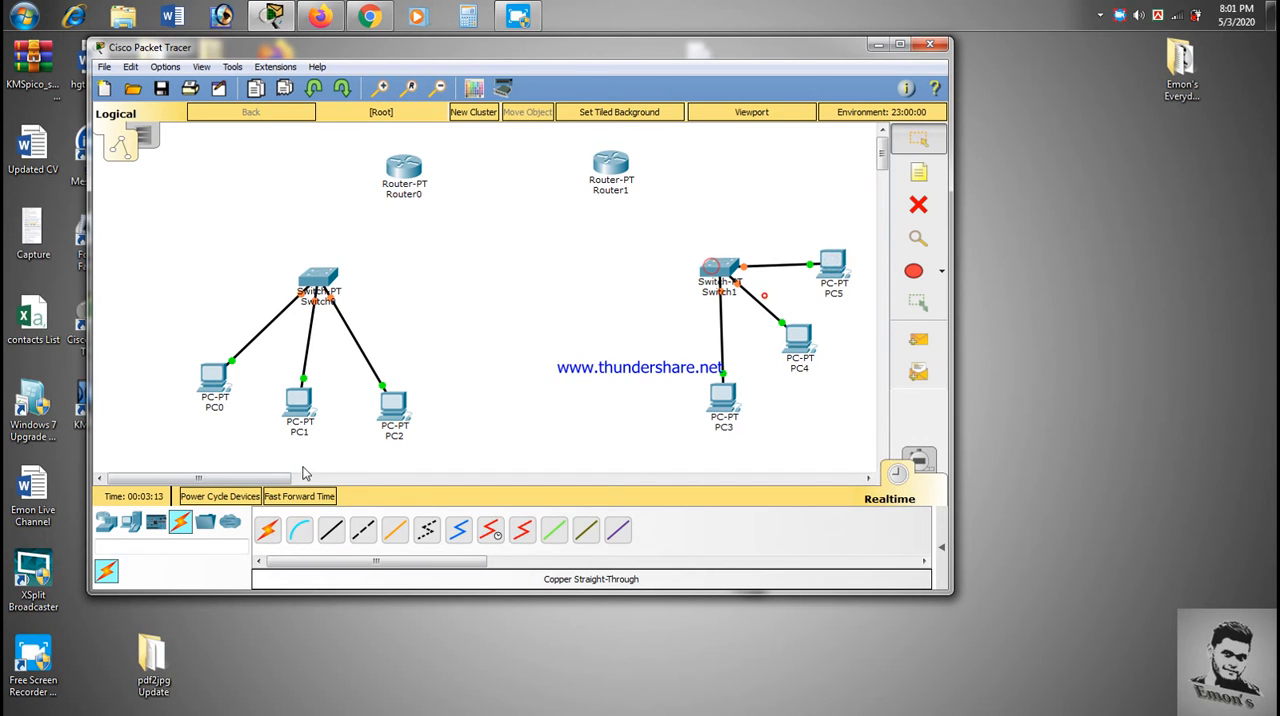
- Connect Switch0 to Router0's FastEthernet0/0 port with a Copper Straight-Through cable
{"action": "left_click", "coordinate": [326, 271]}
{"action": "left_click", "coordinate": [405, 300]}
{"action": "left_click", "coordinate": [400, 162]}
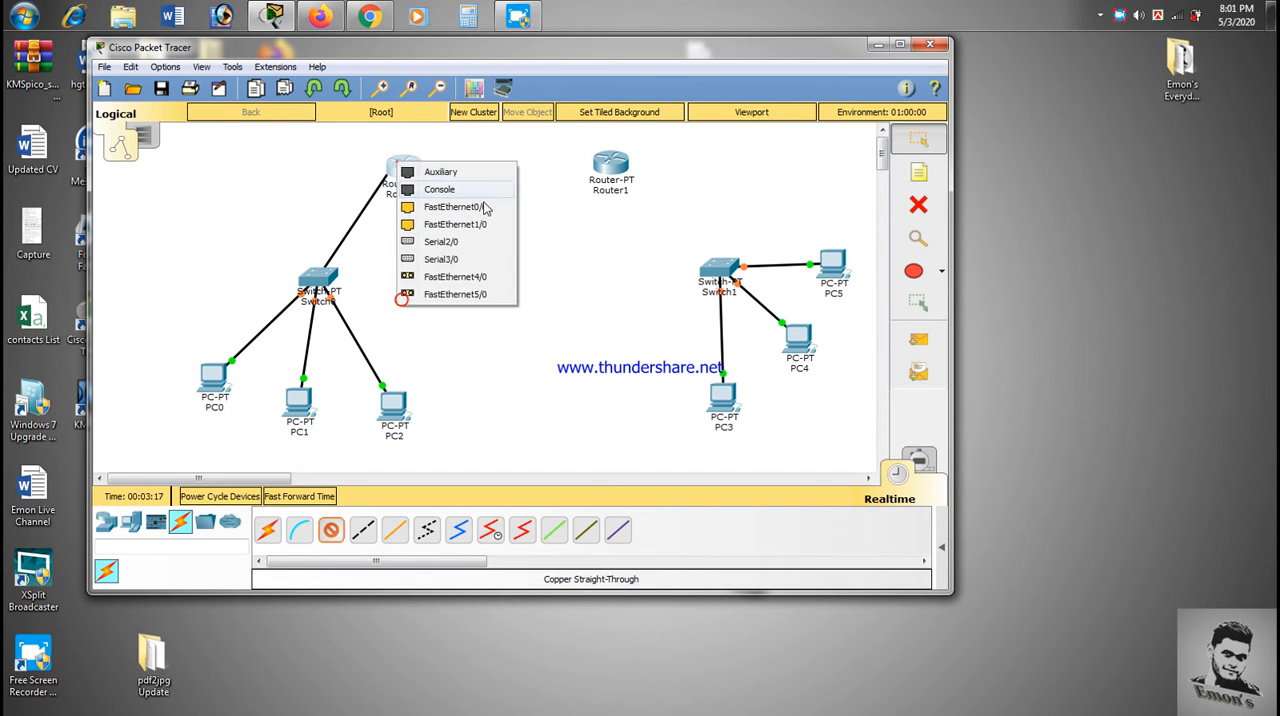
{"action": "left_click", "coordinate": [467, 211]}
- Connect Switch1's FastEthernet3/1 port to Router1's FastEthernet0/0 port with a Copper Straight-Through cable
{"action": "left_click", "coordinate": [331, 530]}
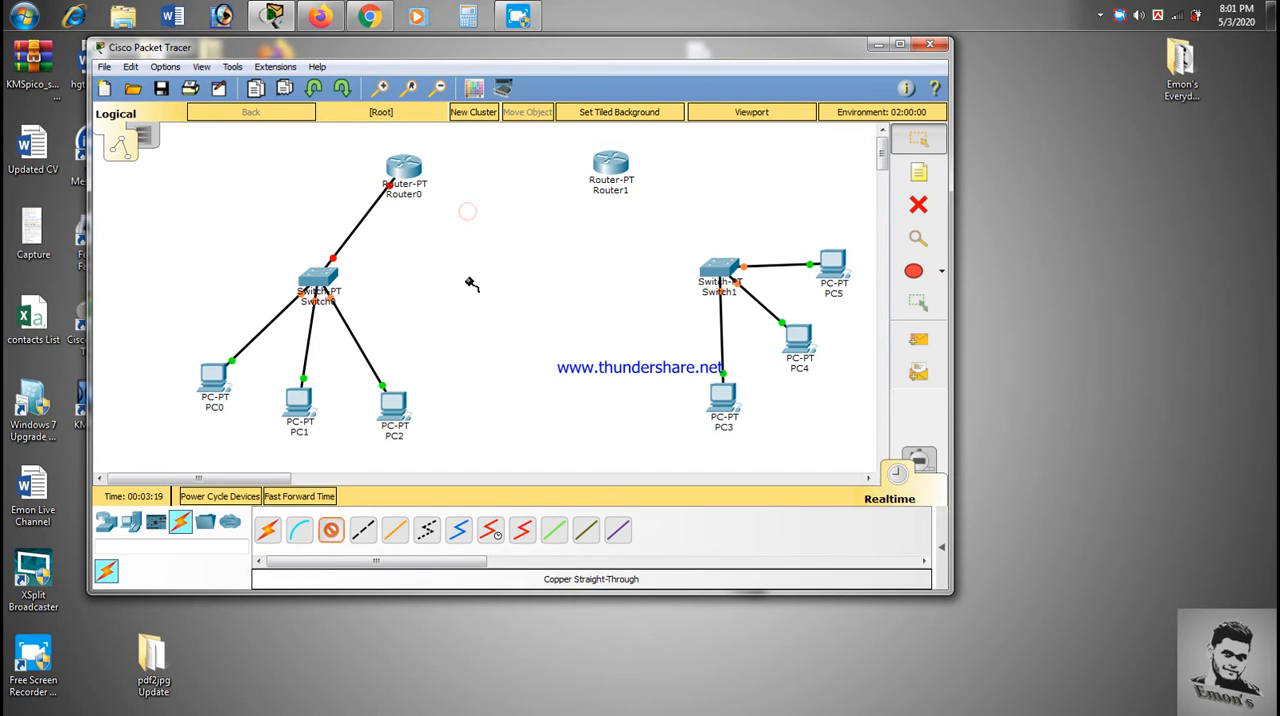
{"action": "left_click", "coordinate": [727, 270]}
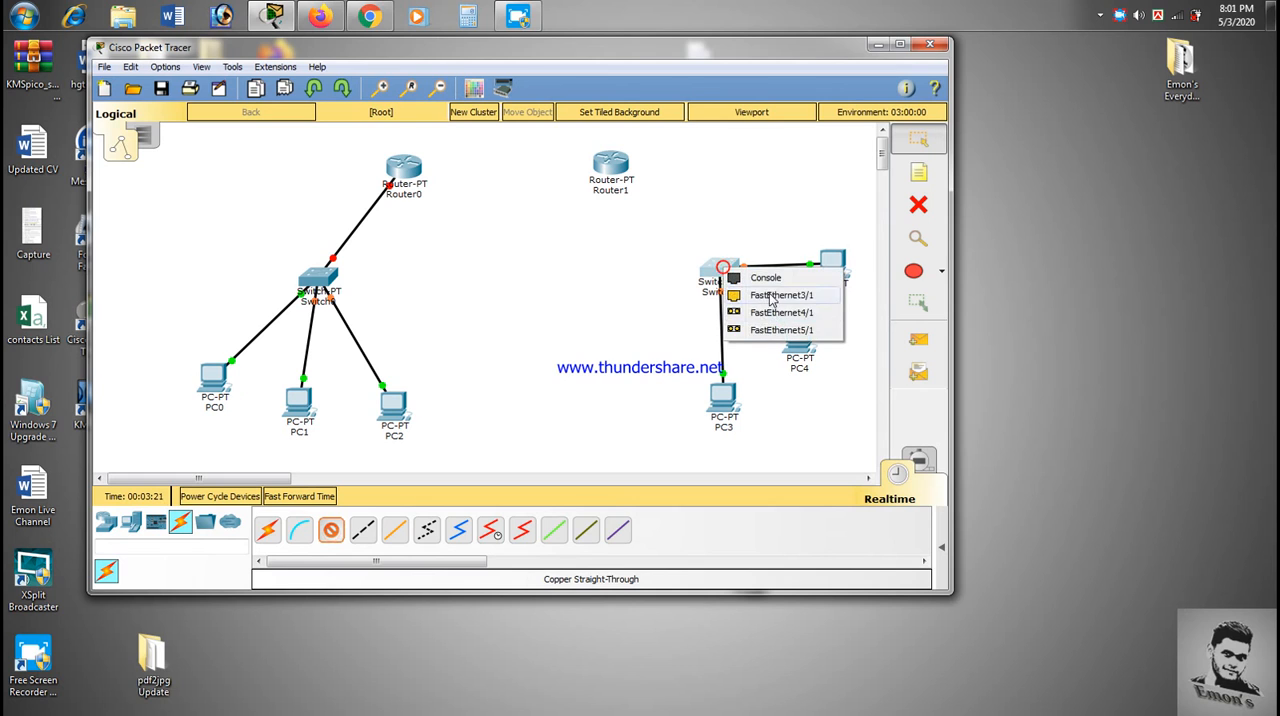
{"action": "left_click", "coordinate": [760, 300]}
{"action": "left_click", "coordinate": [612, 165]}
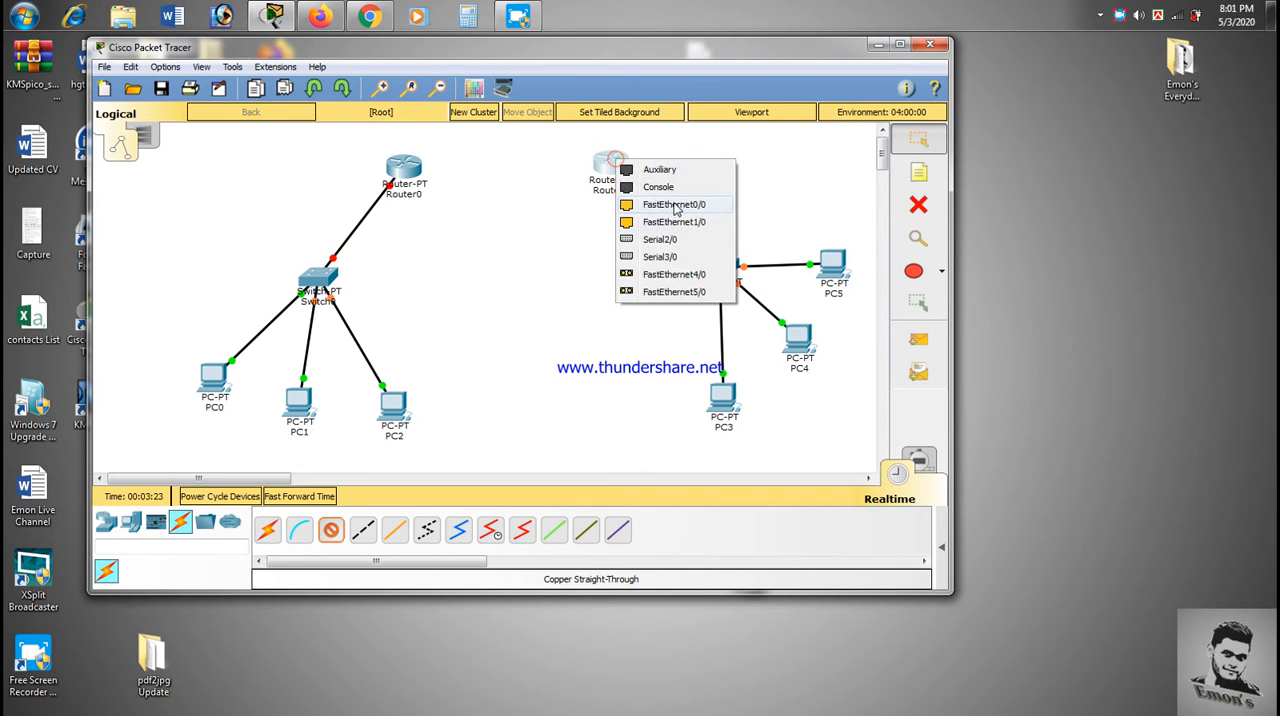
{"action": "left_click", "coordinate": [675, 207]}
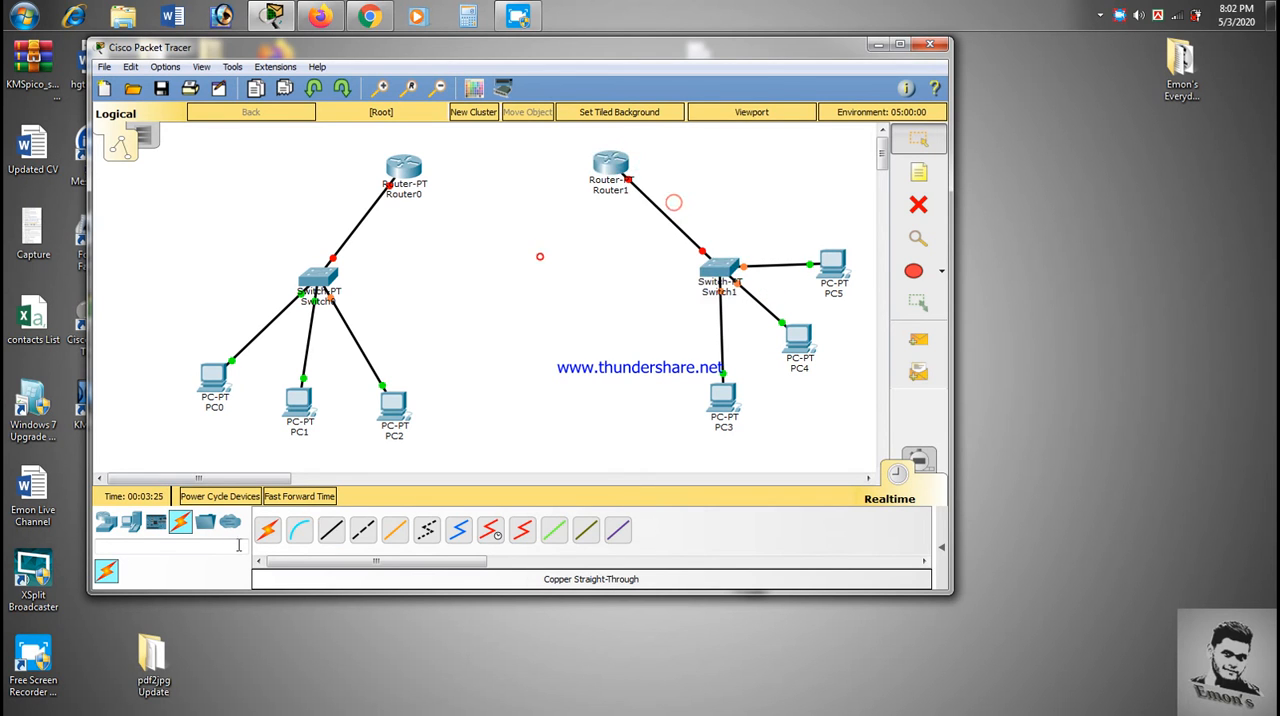
- Link Router0 to Router1's FastEthernet1/0 port with a Copper Cross-Over cable
{"action": "left_click", "coordinate": [357, 537]}
{"action": "left_click", "coordinate": [400, 170]}
{"action": "left_click", "coordinate": [459, 196]}
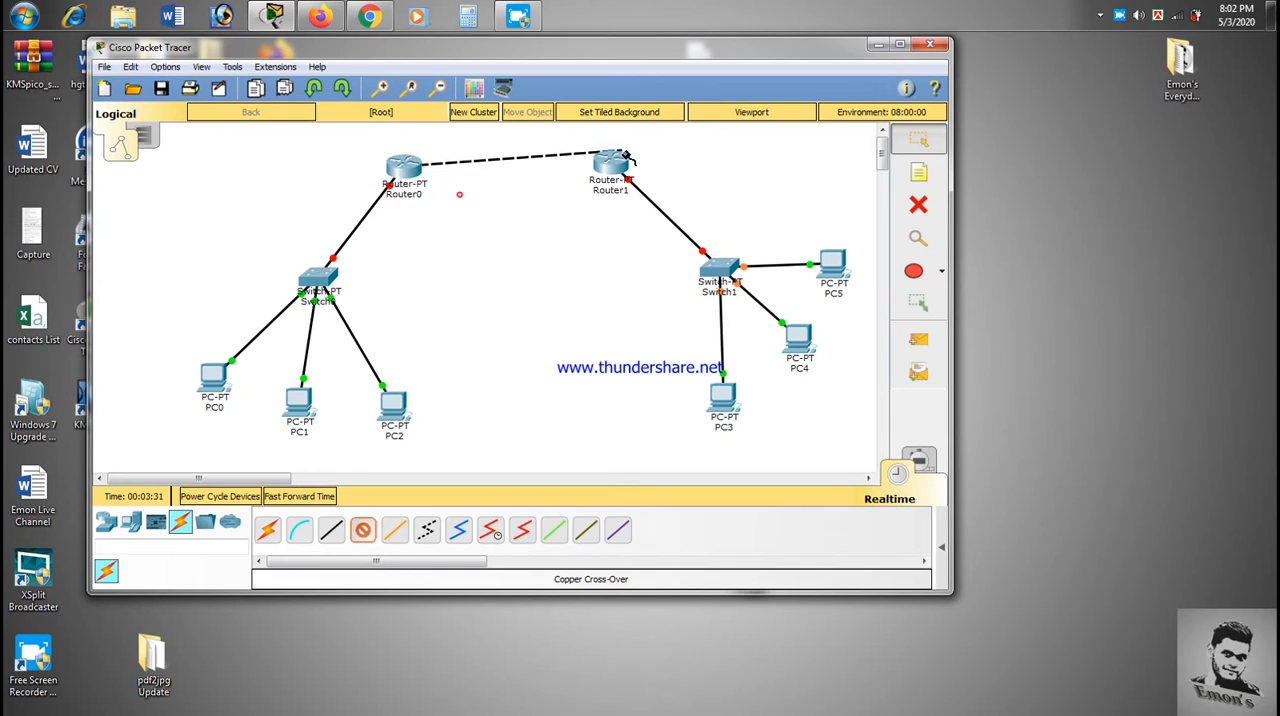
{"action": "left_click", "coordinate": [603, 161]}
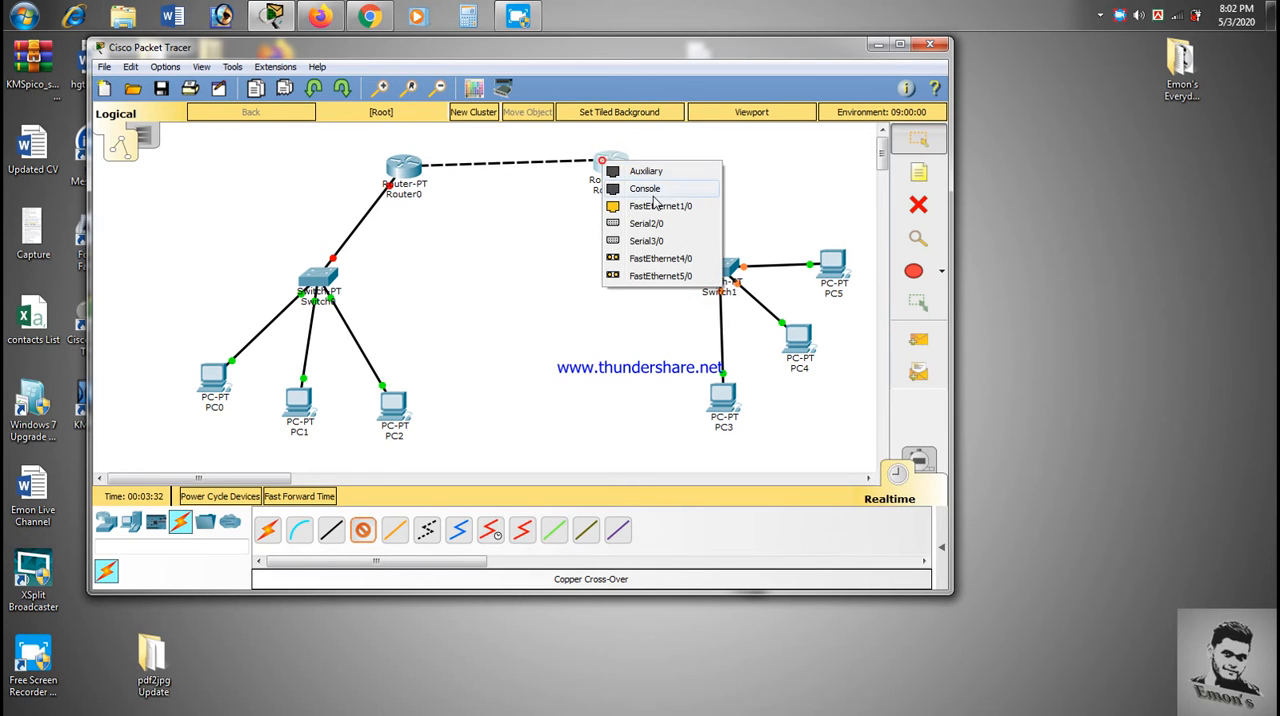
{"action": "left_click", "coordinate": [653, 206]}
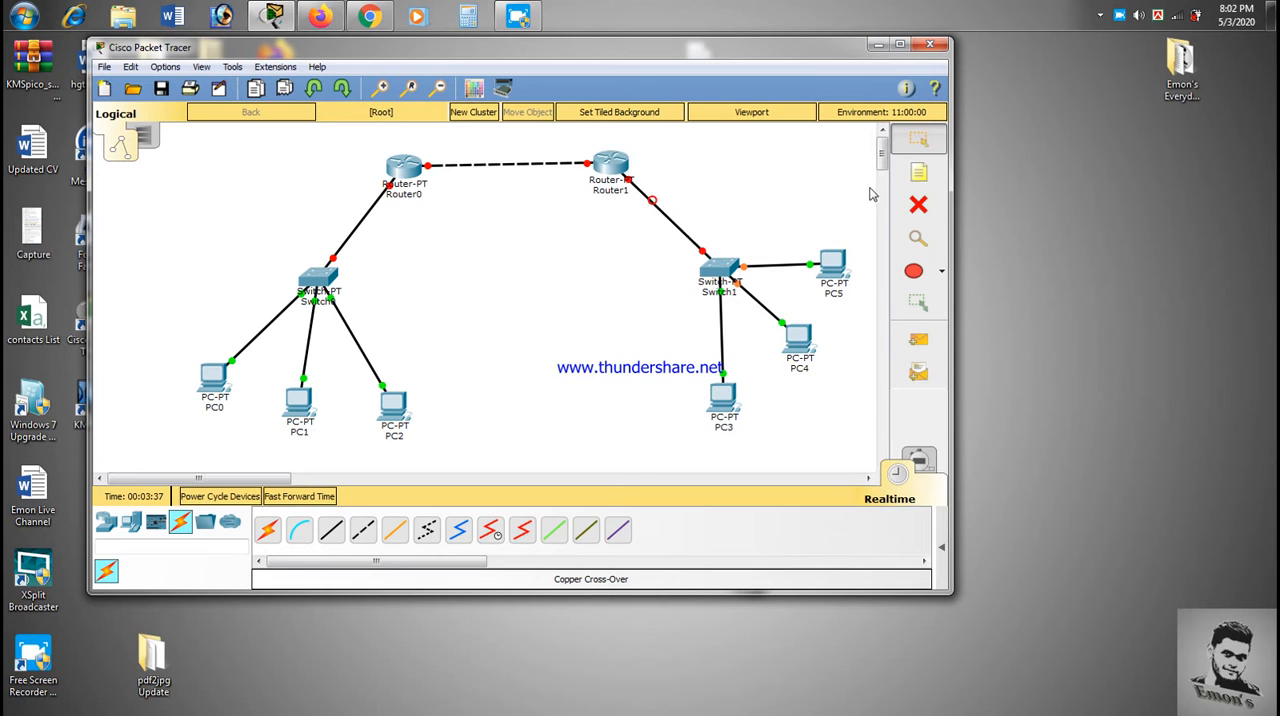
- Add a note above PC0 reading 192.168.12.0/27 with 255.255.255.224 on a second line
{"action": "key", "text": "n"}
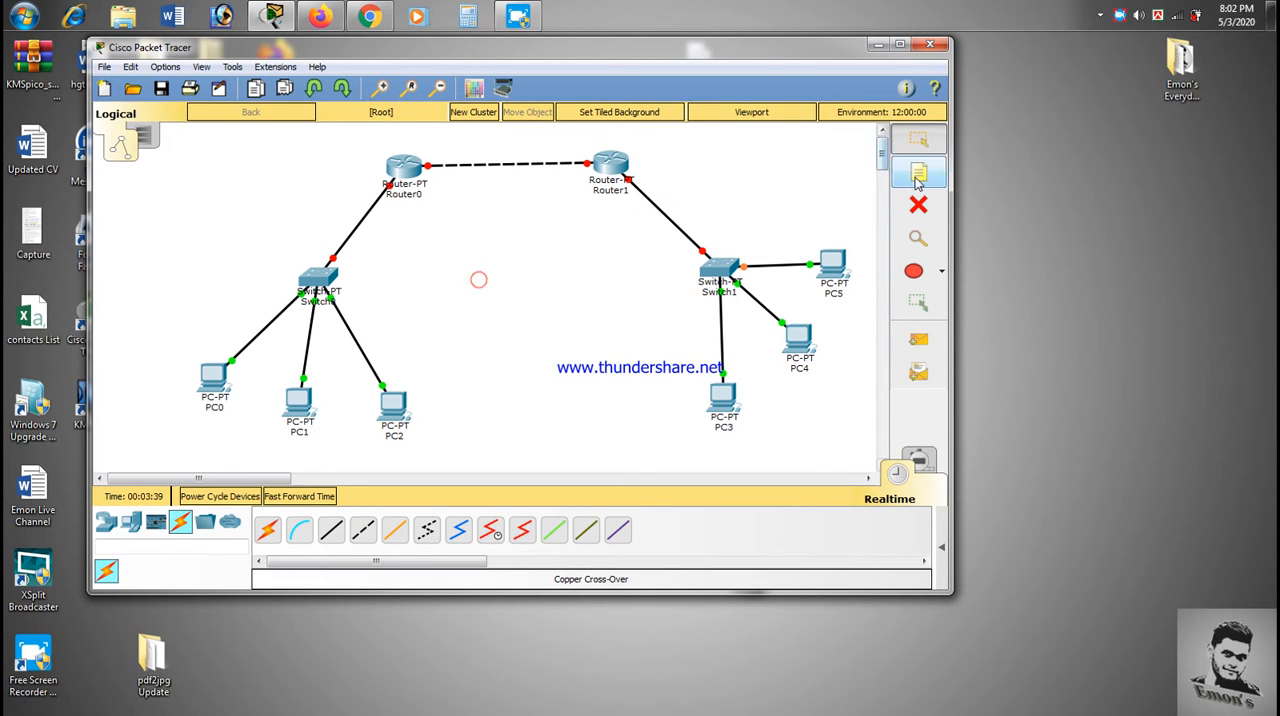
{"action": "left_click", "coordinate": [126, 301]}
{"action": "type", "text": "19"}
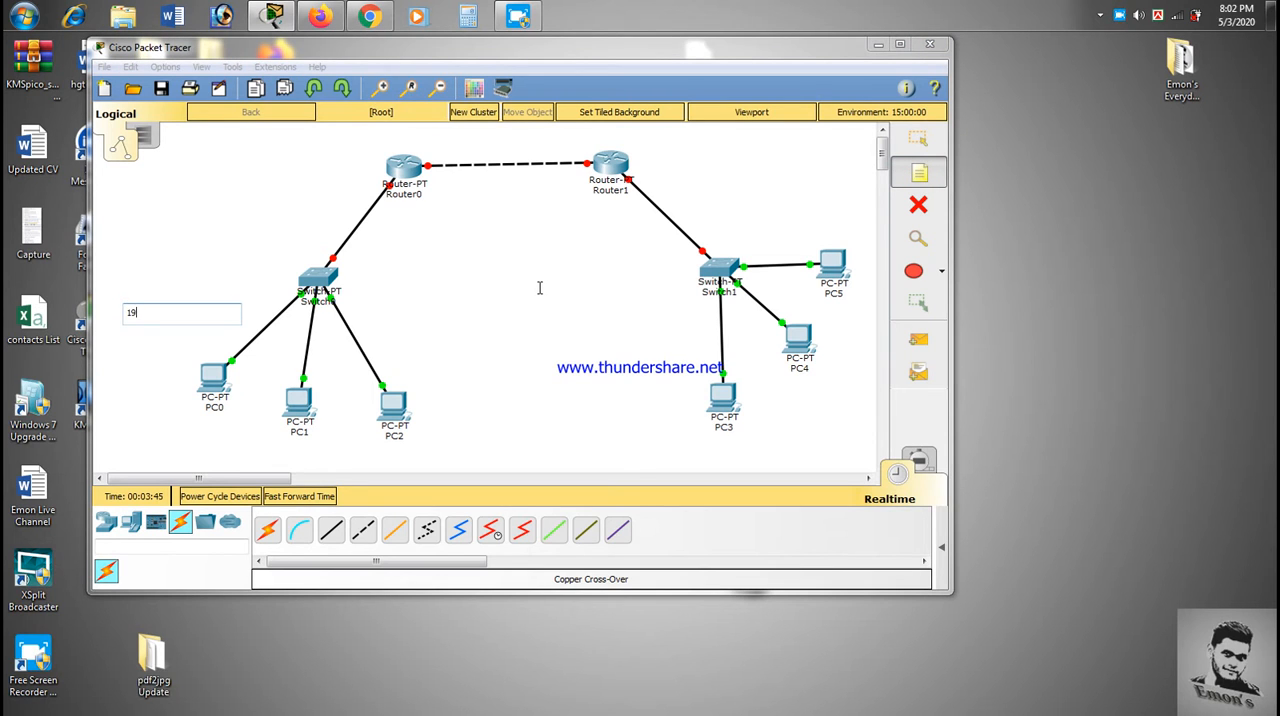
{"action": "type", "text": "2.168.12.0/27"}
{"action": "key", "text": "Return"}
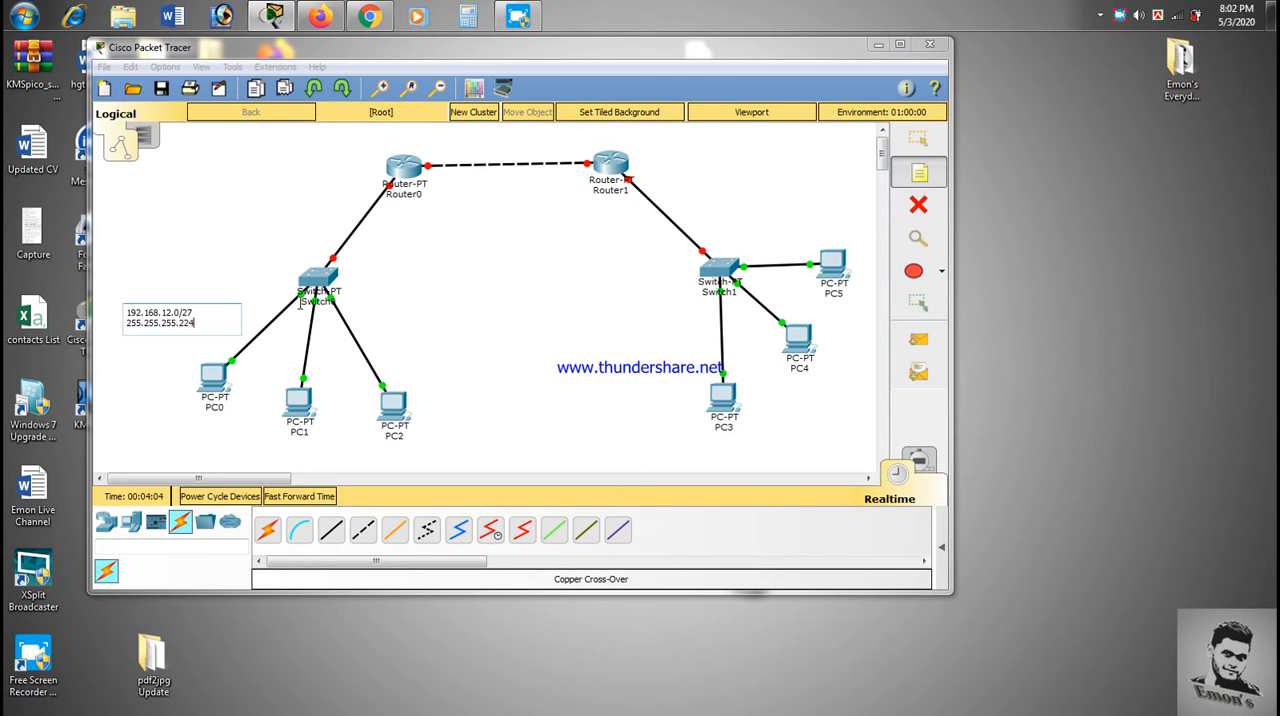
{"action": "left_click", "coordinate": [255, 210]}
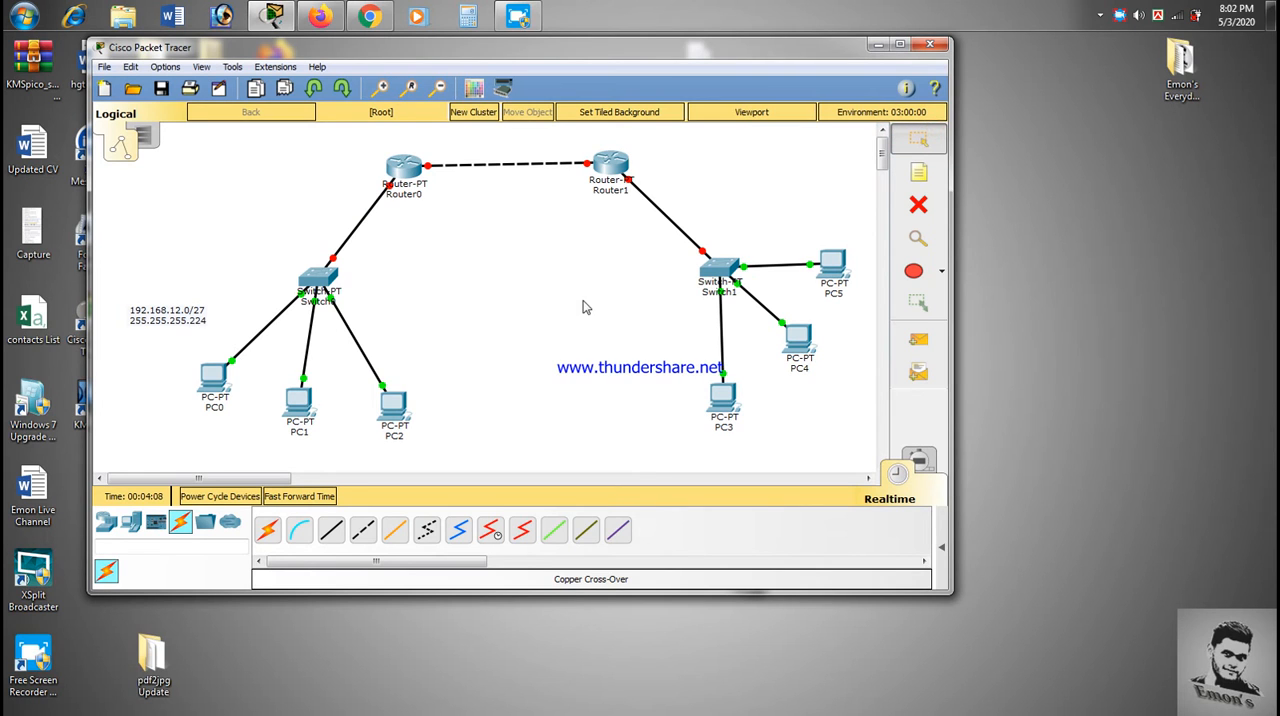
- Copy the text of the note above PC0 into a new note beside the link between Switch1 and PC3
{"action": "double_click", "coordinate": [181, 323]}
{"action": "left_click", "coordinate": [606, 333]}
{"action": "left_click", "coordinate": [905, 140]}
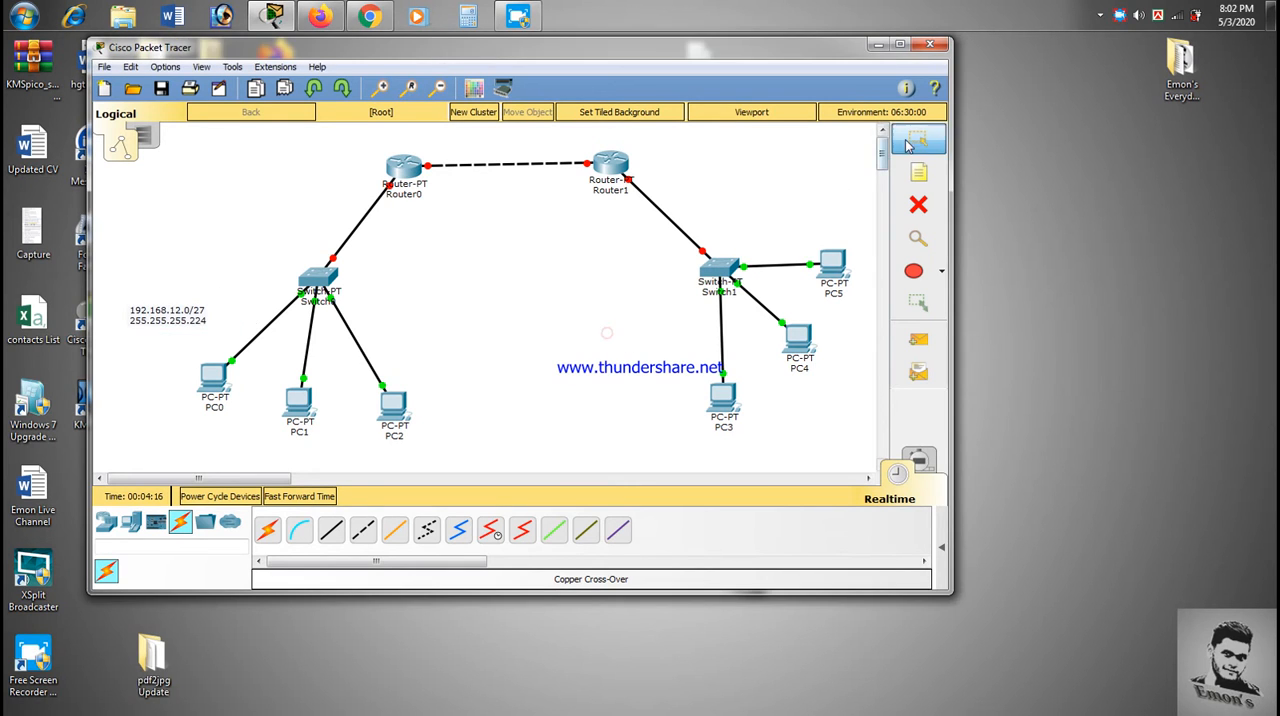
{"action": "double_click", "coordinate": [173, 314]}
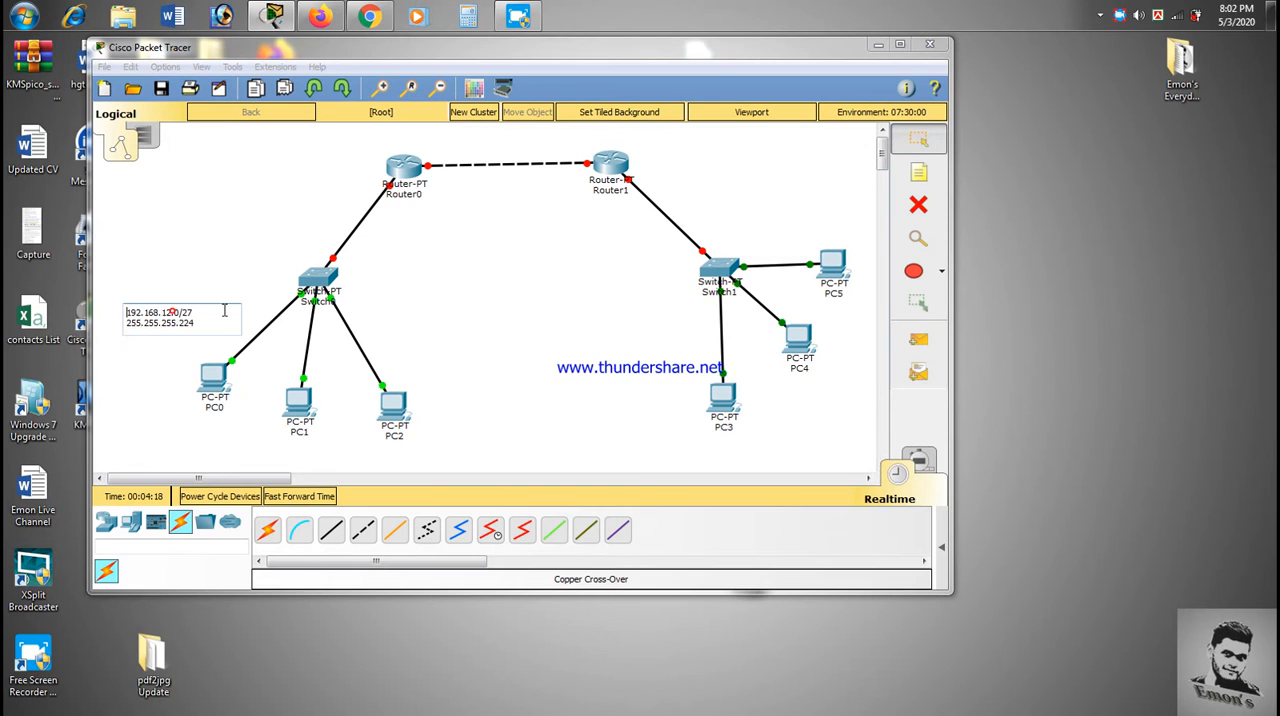
{"action": "left_click", "coordinate": [621, 322]}
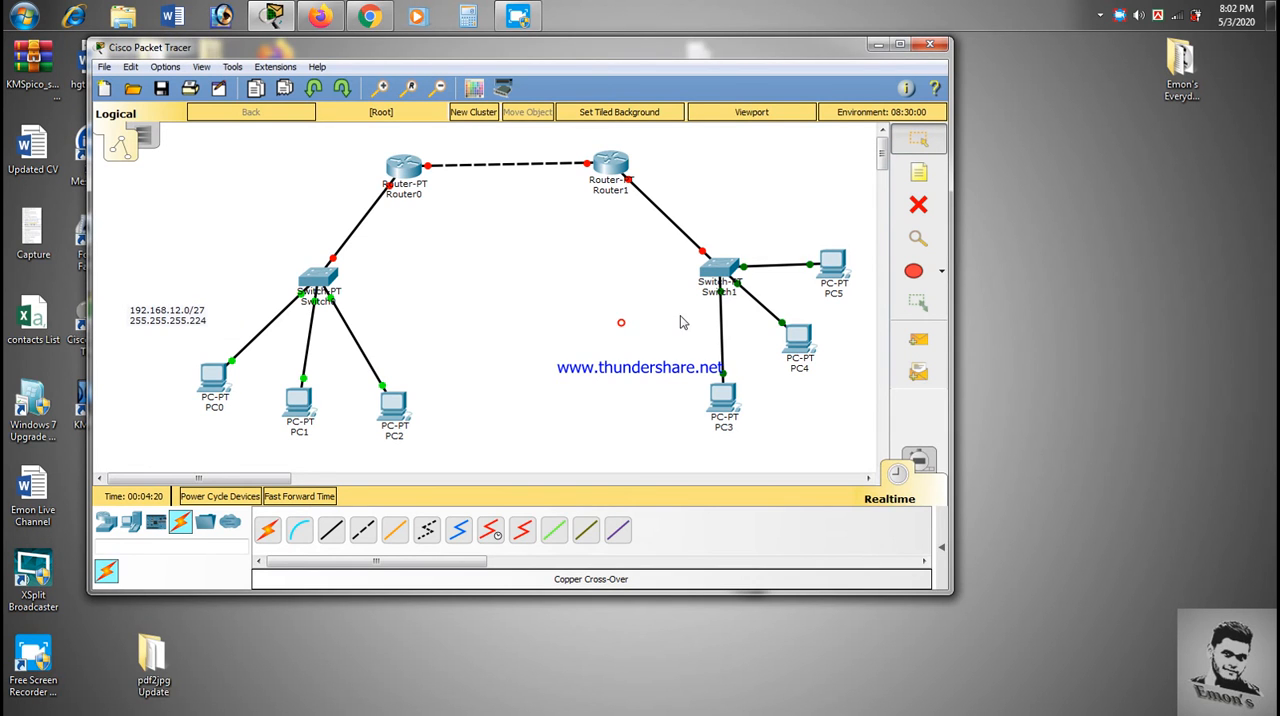
{"action": "left_click", "coordinate": [918, 172]}
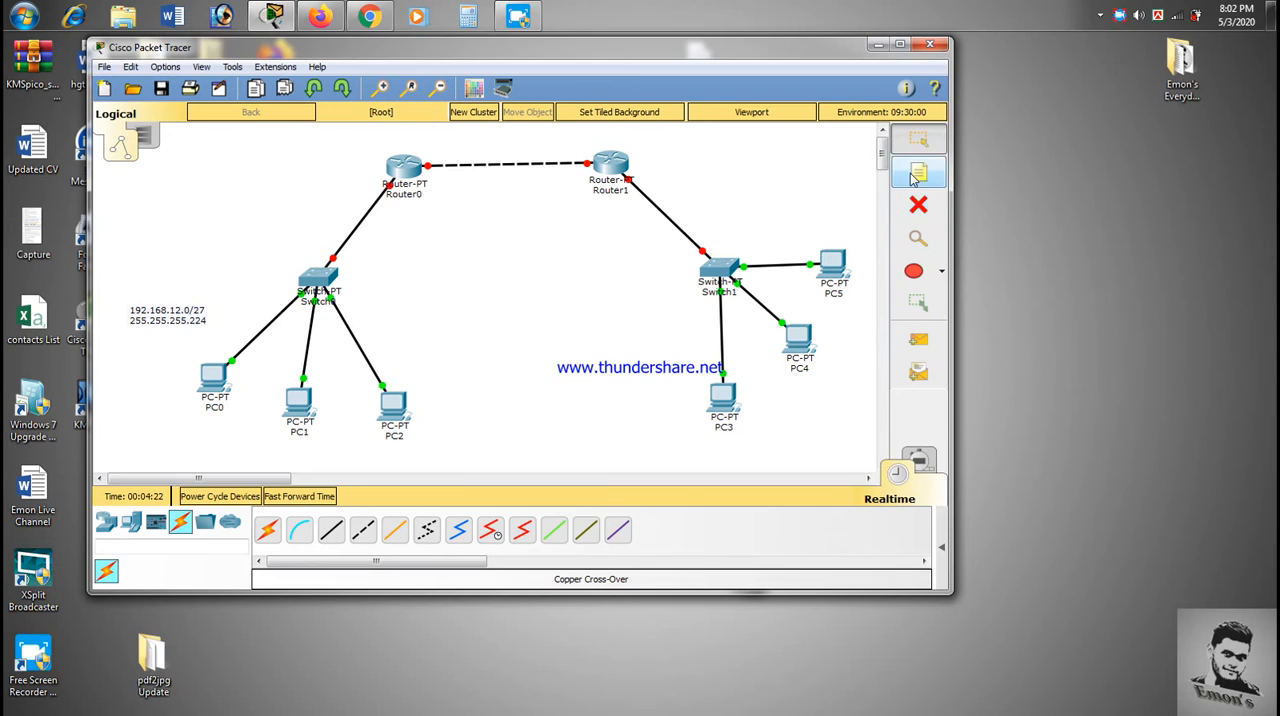
{"action": "left_click", "coordinate": [630, 315]}
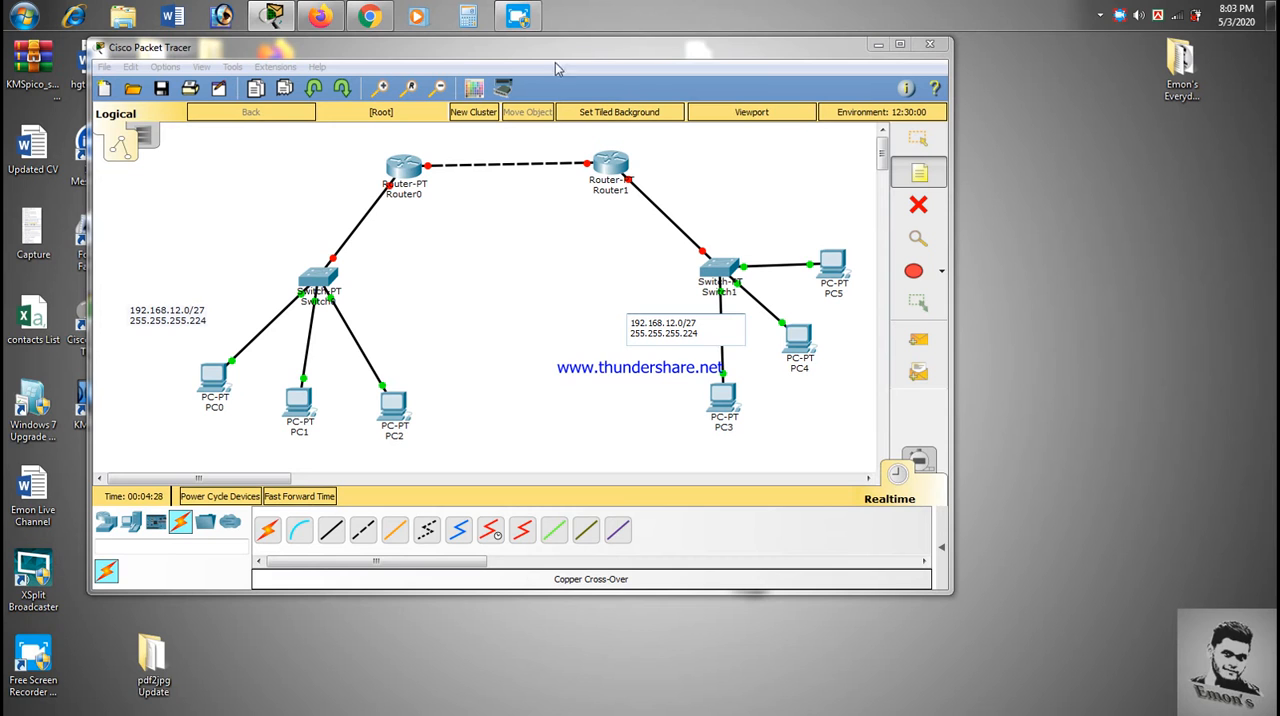
- Calculate 256 minus 224 in Calculator to find the subnet block size, and close Calculator
{"action": "left_click", "coordinate": [465, 19]}
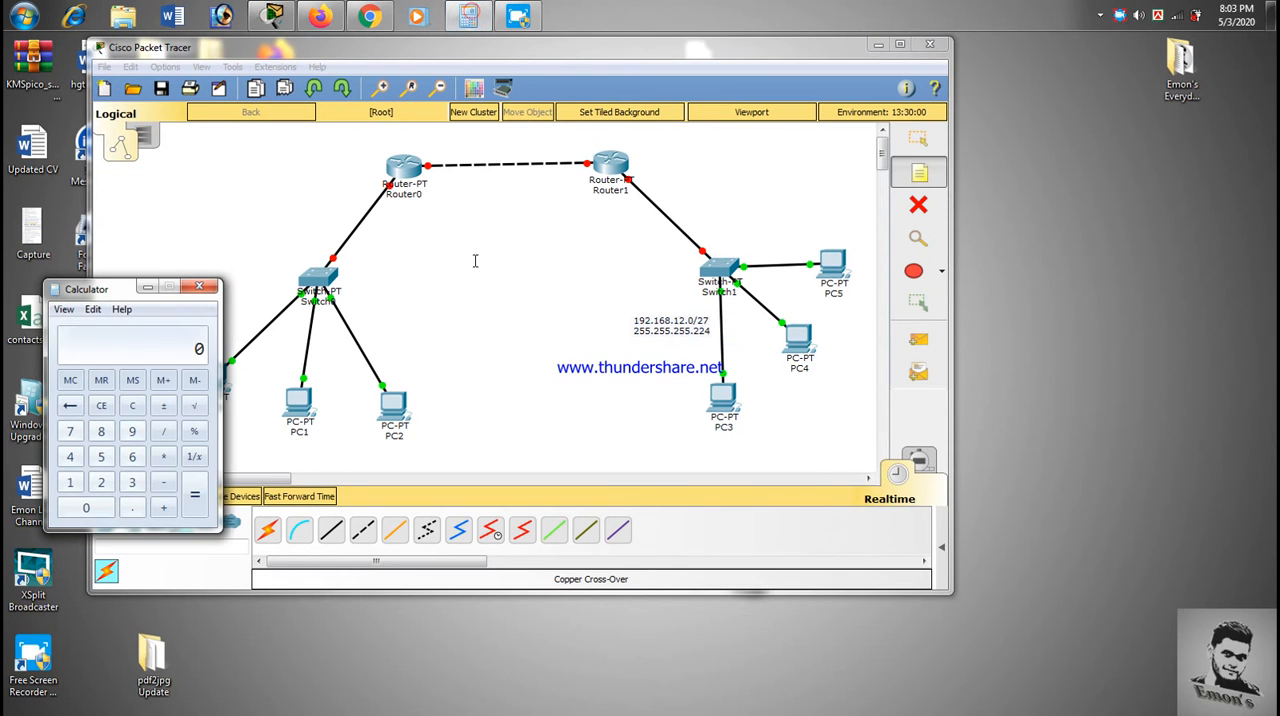
{"action": "type", "text": "256 - 22"}
{"action": "key", "text": "Return"}
{"action": "left_click_drag", "start_coordinate": [115, 292], "coordinate": [379, 284]}
{"action": "left_click_drag", "start_coordinate": [574, 250], "coordinate": [610, 212]}
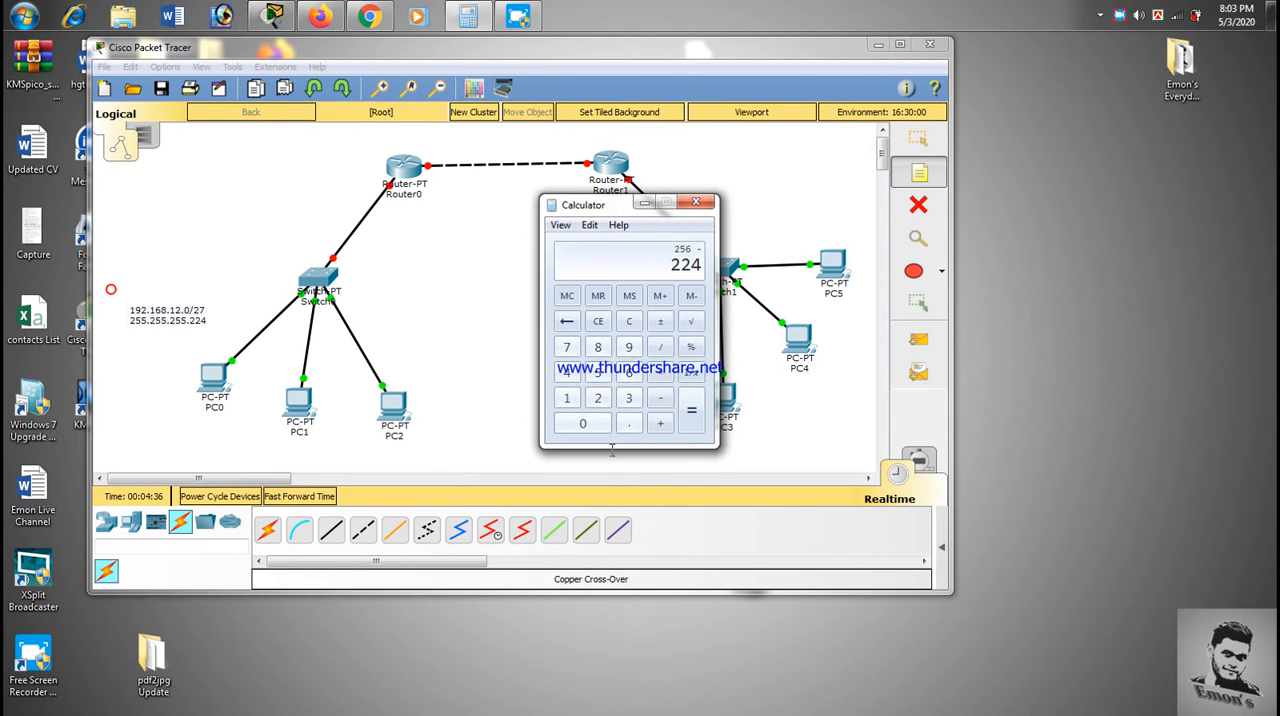
{"action": "left_click", "coordinate": [692, 415]}
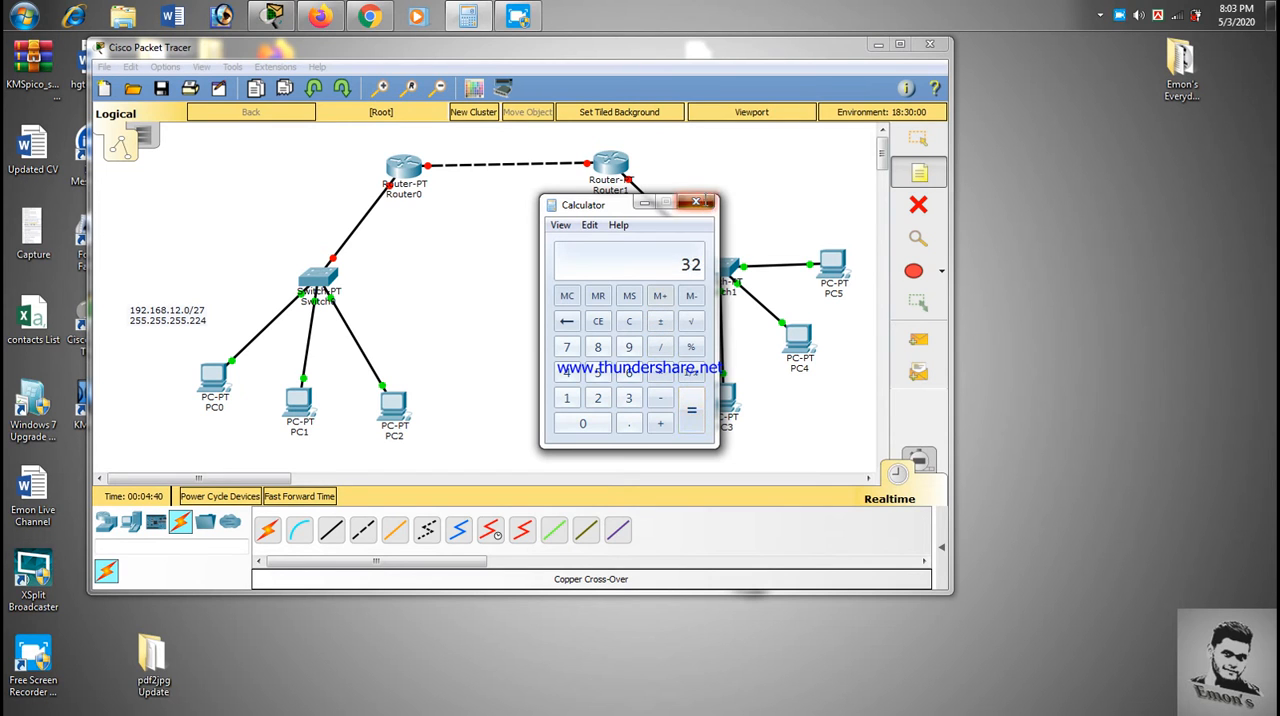
{"action": "left_click", "coordinate": [703, 203]}
- Change the network address in the note below Switch1 to 192.168.12.32/27
{"action": "left_click", "coordinate": [688, 321]}
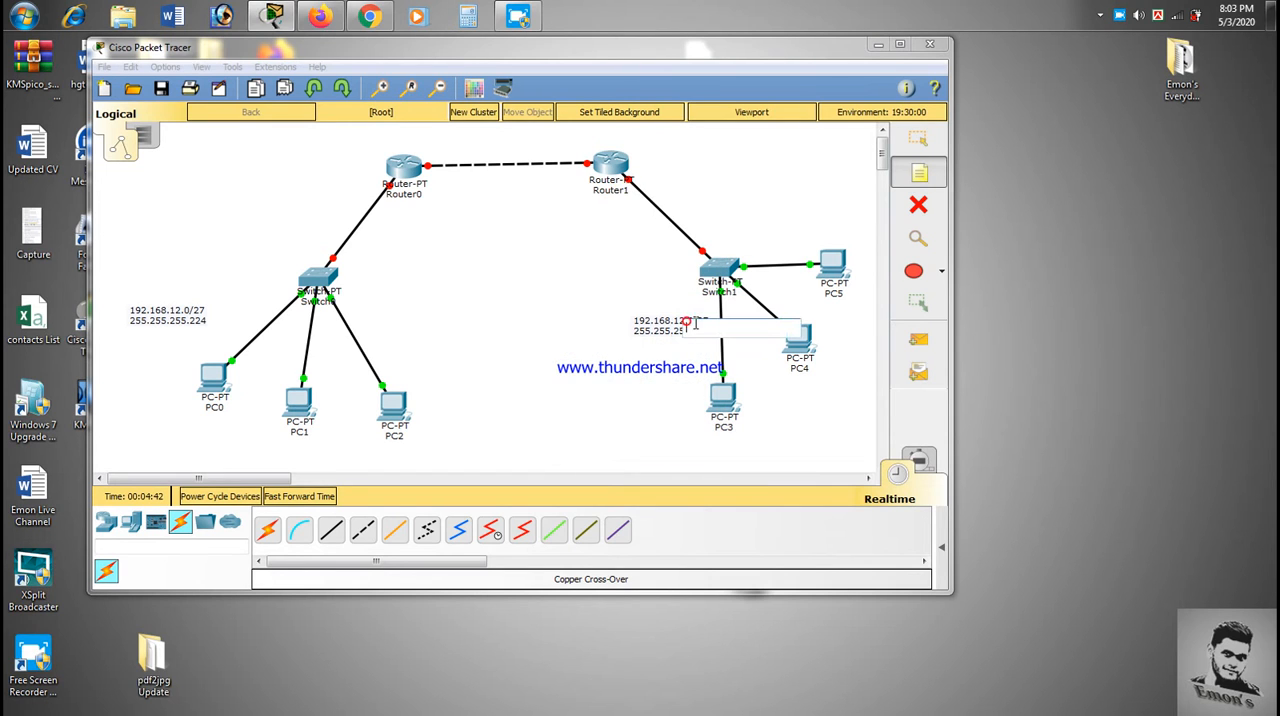
{"action": "left_click", "coordinate": [900, 131]}
{"action": "left_click", "coordinate": [678, 322]}
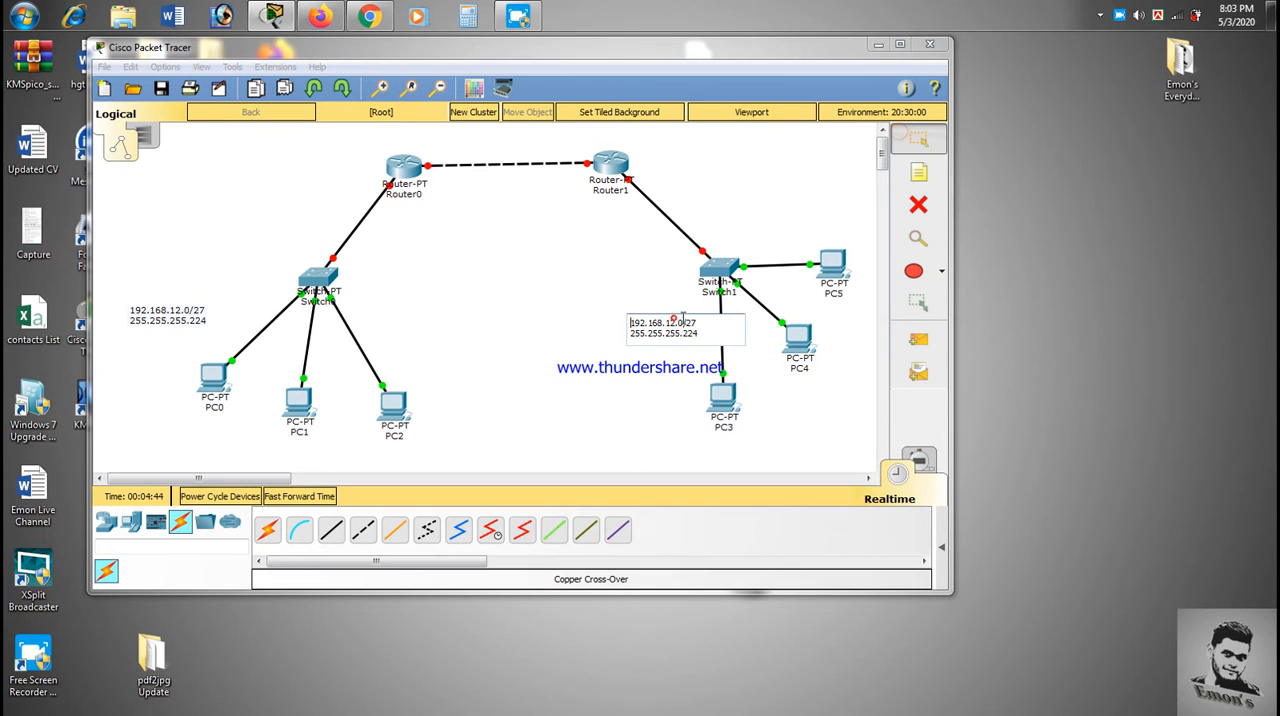
{"action": "type", "text": "32"}
{"action": "left_click", "coordinate": [917, 137]}
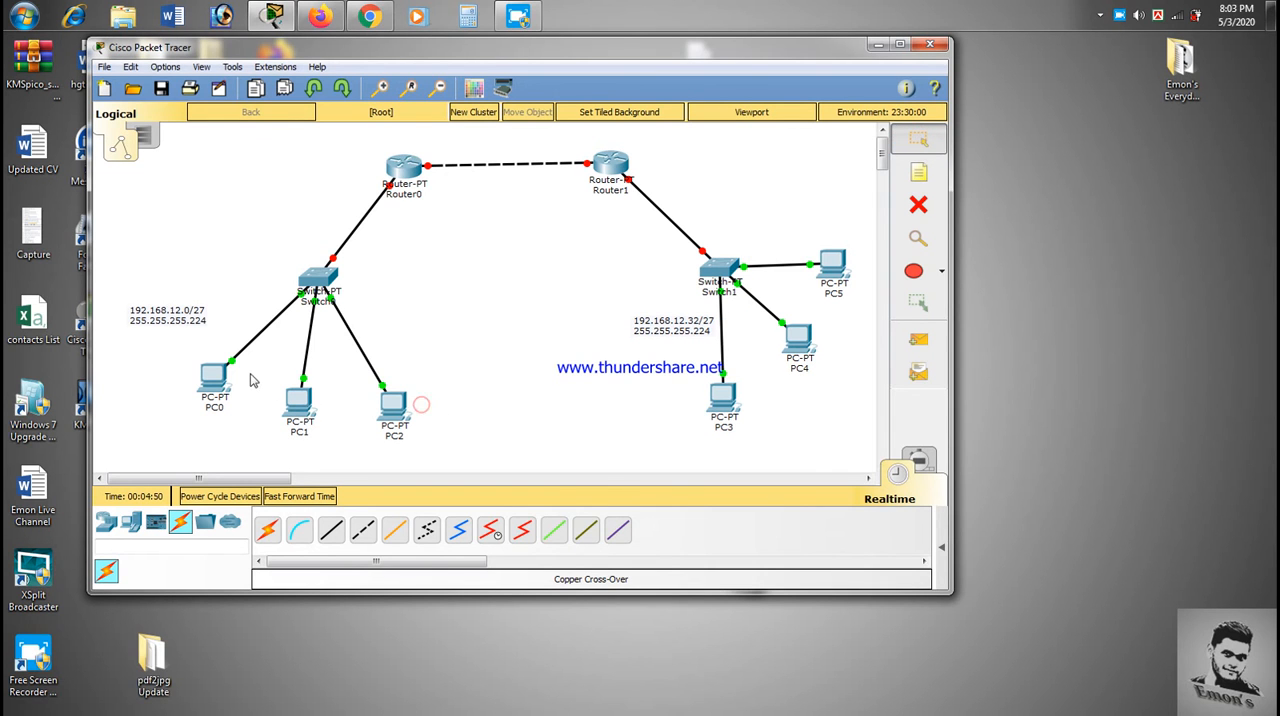
- Open PC0's IP configuration and set its static IP address to 192.168.12.2
{"action": "left_click", "coordinate": [213, 380]}
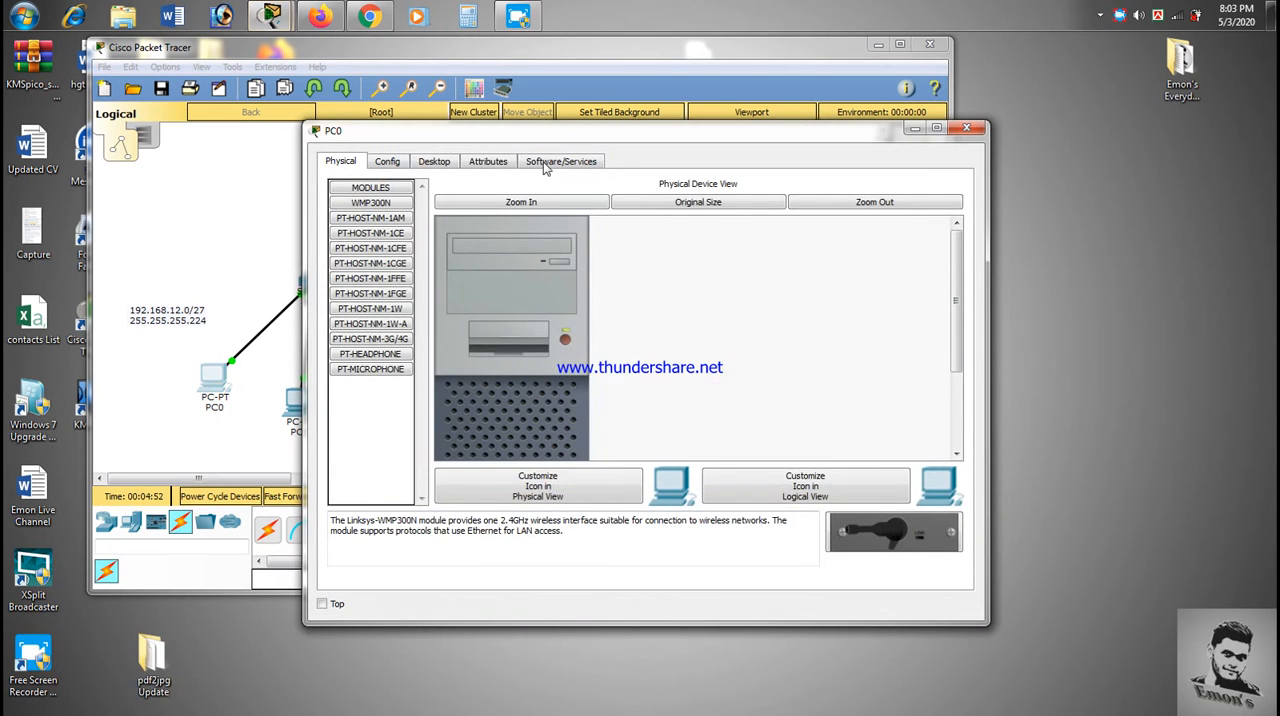
{"action": "left_click", "coordinate": [436, 163]}
{"action": "left_click", "coordinate": [371, 248]}
{"action": "left_click", "coordinate": [618, 252]}
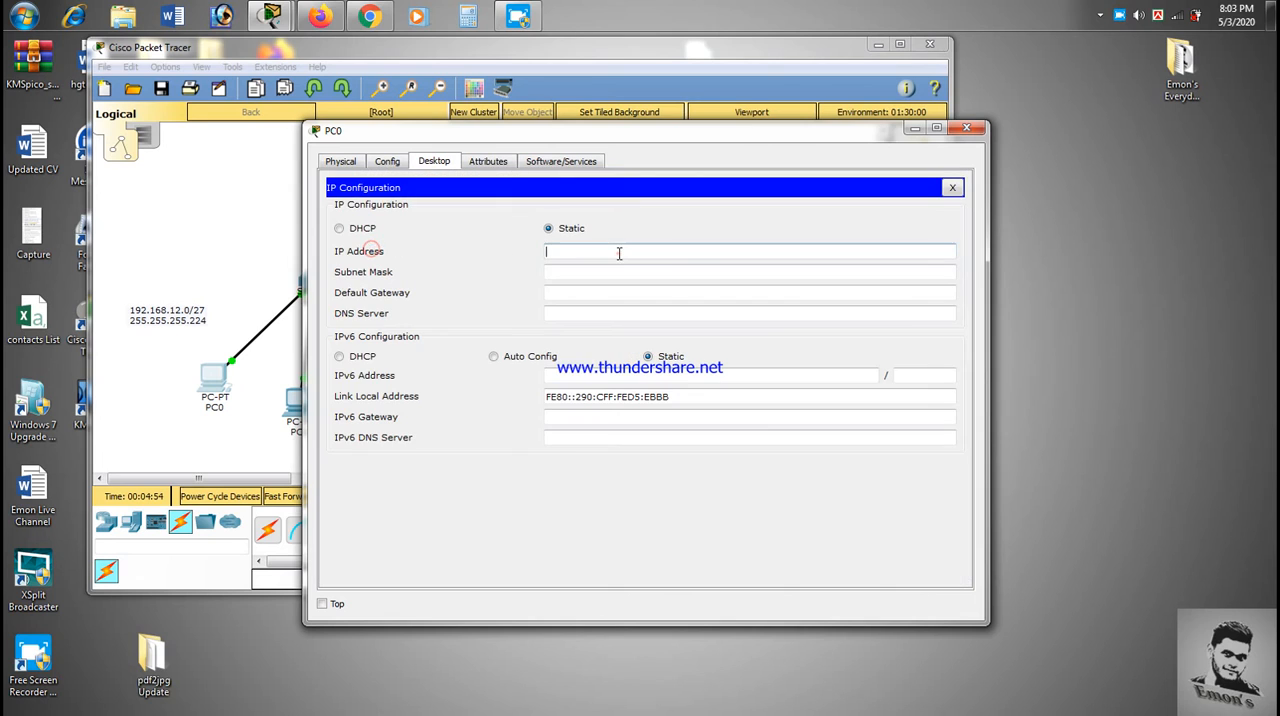
{"action": "type", "text": "192.168.12.2"}
{"action": "double_click", "coordinate": [618, 252]}
- Set PC0's subnet mask to 255.255.255.224 and its default gateway to 192.168.12.1
{"action": "left_click", "coordinate": [624, 271]}
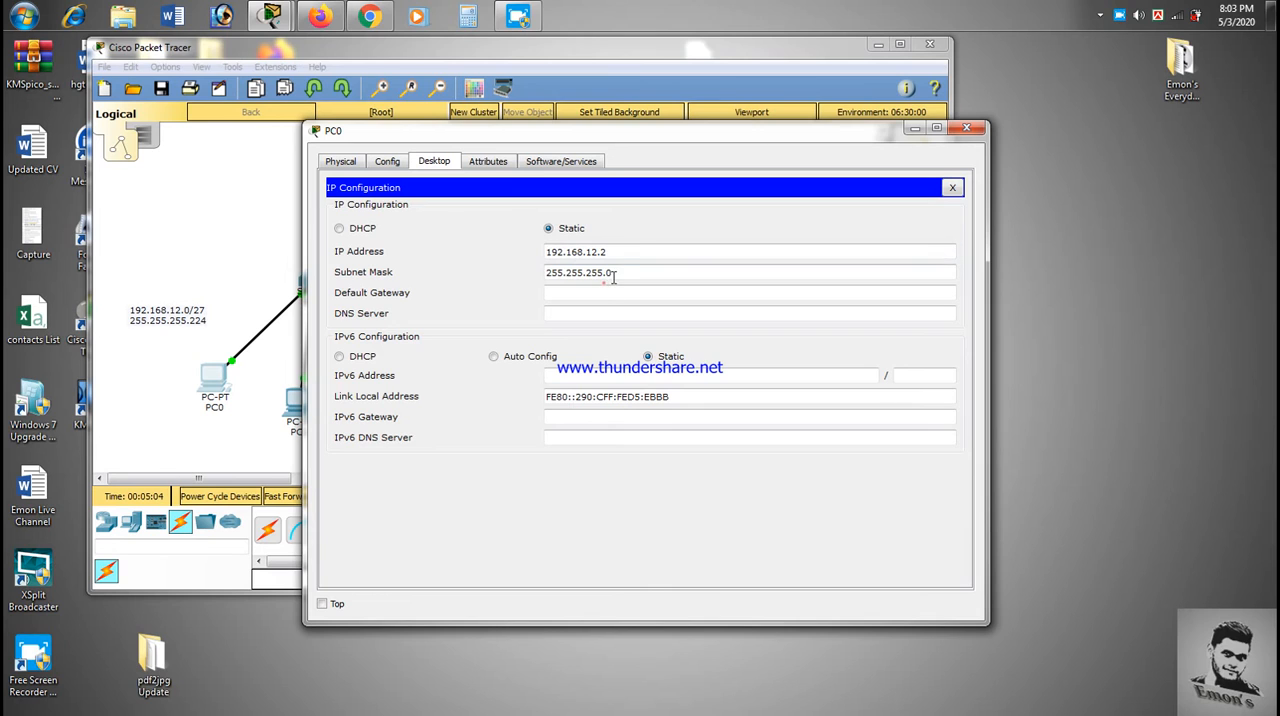
{"action": "key", "text": "BackSpace"}
{"action": "type", "text": "224"}
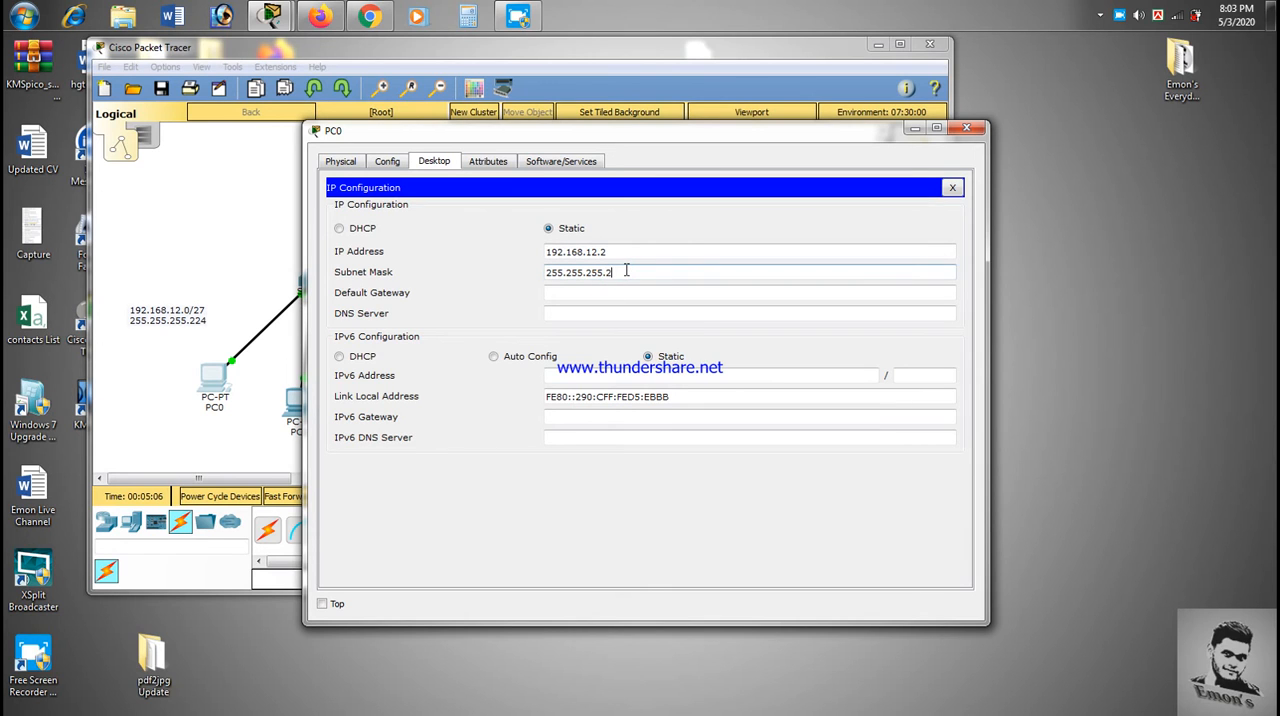
{"action": "left_click", "coordinate": [622, 296]}
{"action": "type", "text": "192.168.12.2"}
{"action": "key", "text": "BackSpace"}
- Copy PC0's IP address for reuse and close PC0's configuration window
{"action": "left_click", "coordinate": [691, 270]}
{"action": "left_click", "coordinate": [682, 252]}
{"action": "key", "text": "ctrl+a"}
{"action": "key", "text": "ctrl+c"}
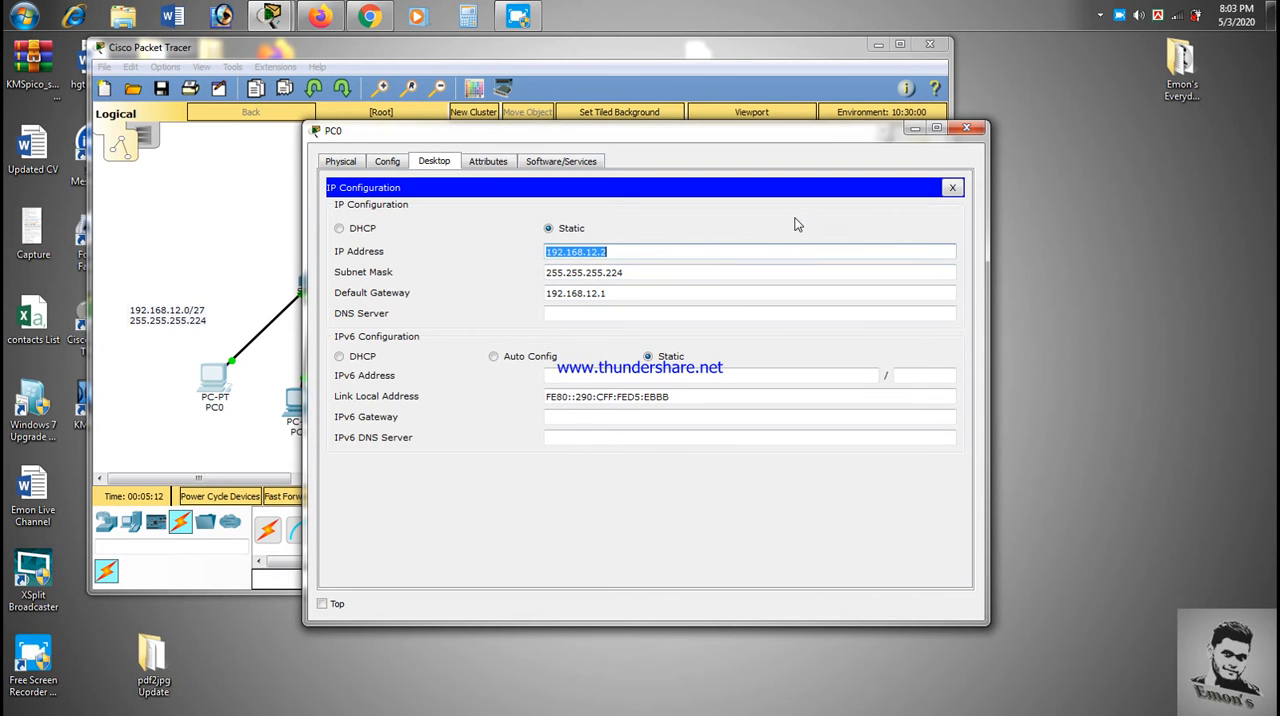
{"action": "left_click", "coordinate": [962, 128]}
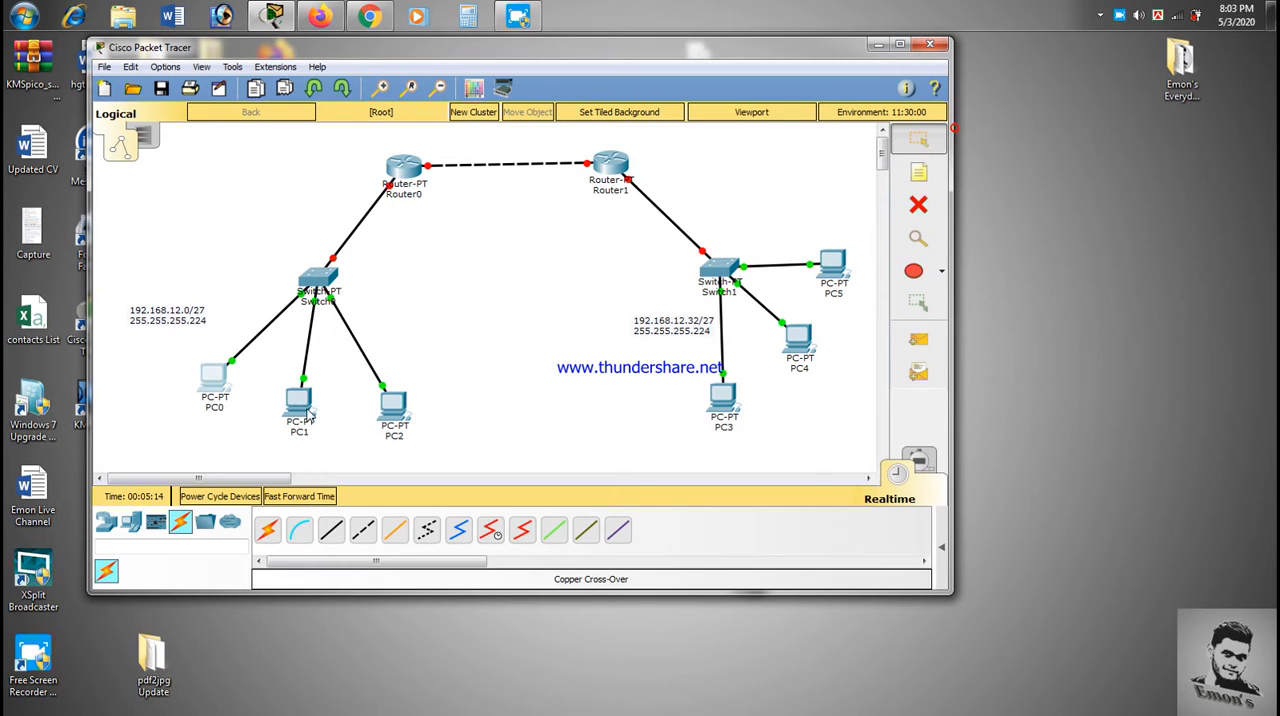
- Open PC1's IP configuration and set its static IP address to 192.168.12.3
{"action": "left_click", "coordinate": [300, 405]}
{"action": "left_click", "coordinate": [431, 160]}
{"action": "left_click", "coordinate": [396, 259]}
{"action": "left_click", "coordinate": [594, 249]}
{"action": "key", "text": "ctrl+v"}
{"action": "left_click", "coordinate": [595, 265]}
{"action": "left_click", "coordinate": [594, 250]}
{"action": "type", "text": "192.168.12."}
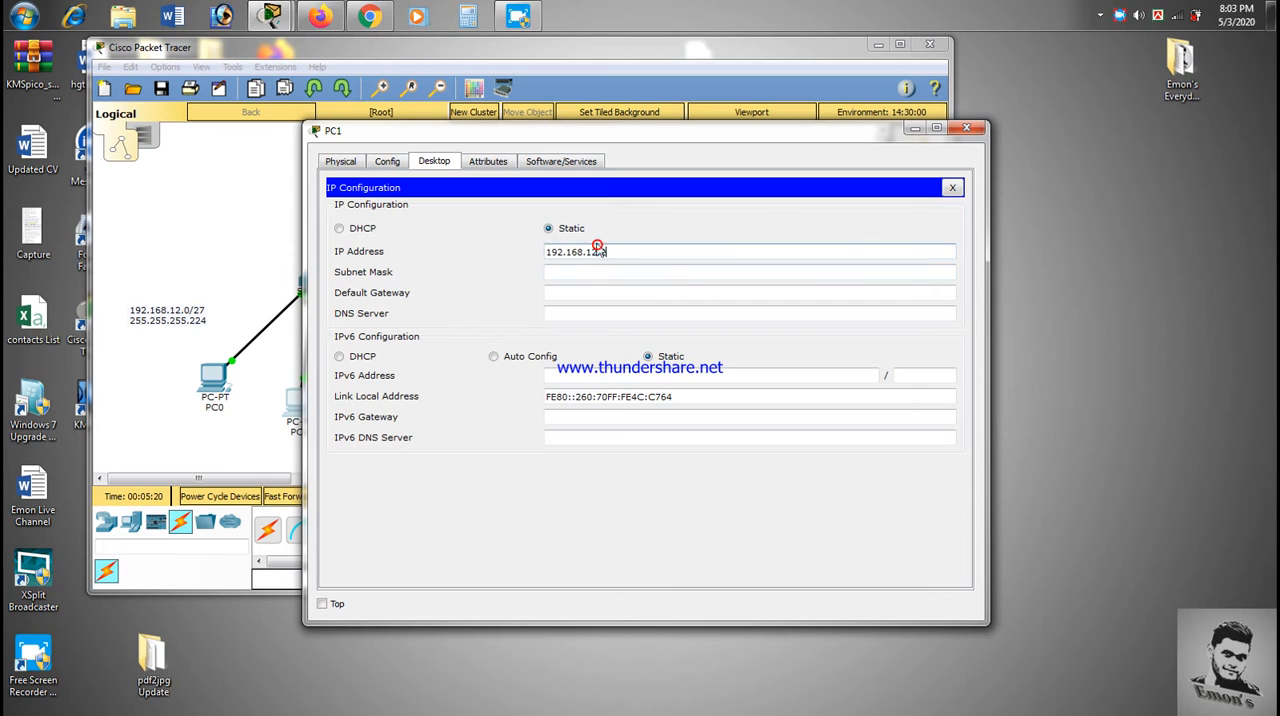
- Set PC1's subnet mask to 255.255.255.224 and default gateway to 192.168.12.1, and close its configuration window
{"action": "left_click", "coordinate": [656, 266]}
{"action": "key", "text": "BackSpace"}
{"action": "type", "text": "224"}
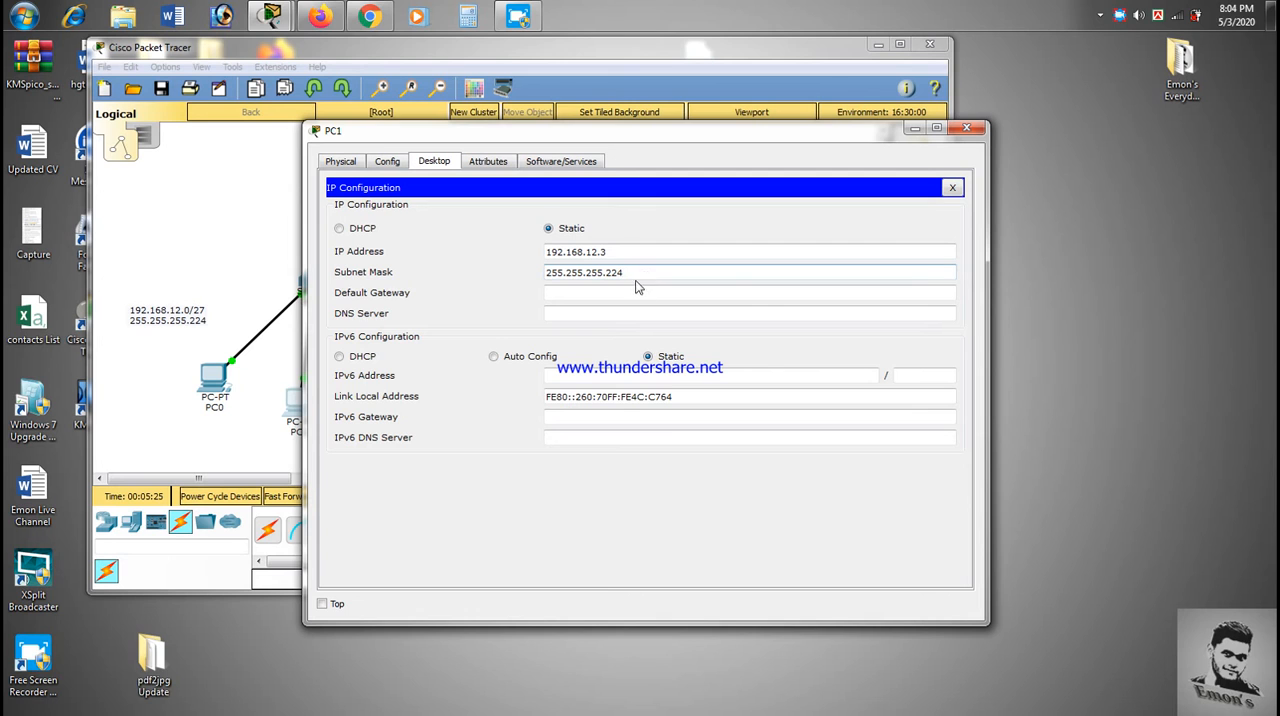
{"action": "left_click", "coordinate": [638, 287]}
{"action": "type", "text": "192.168.12."}
{"action": "type", "text": "1"}
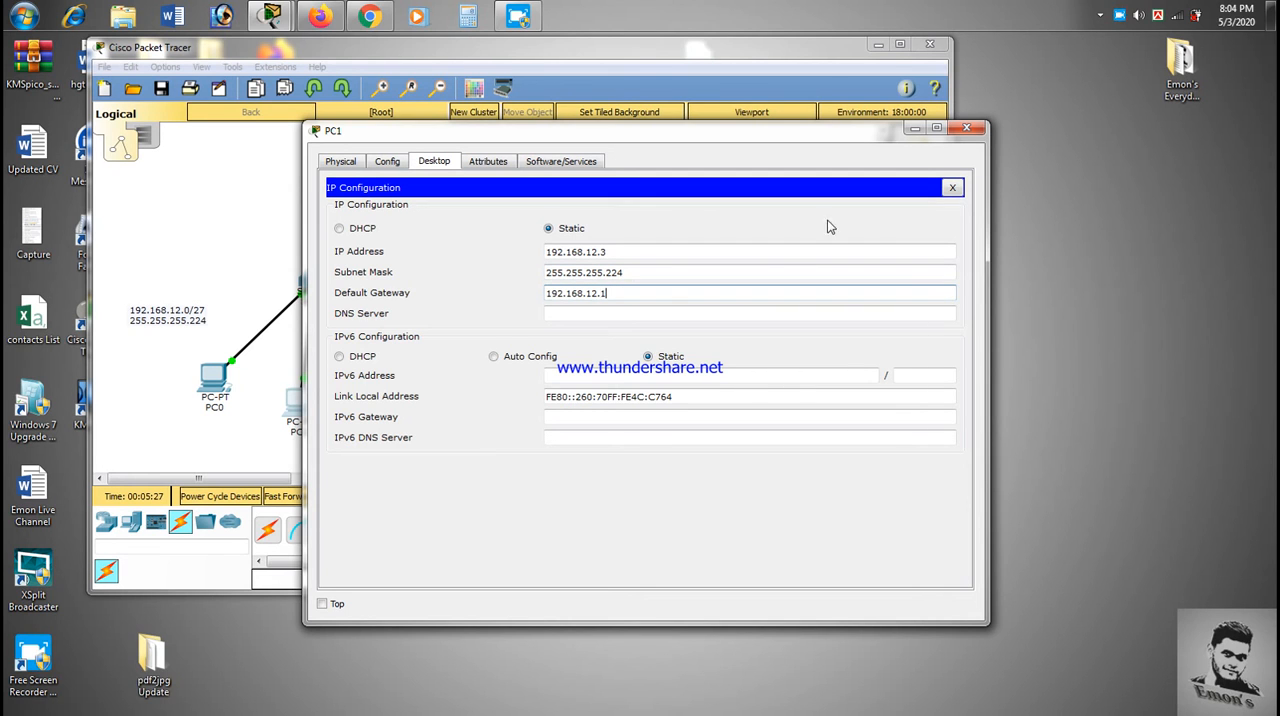
{"action": "left_click", "coordinate": [974, 127]}
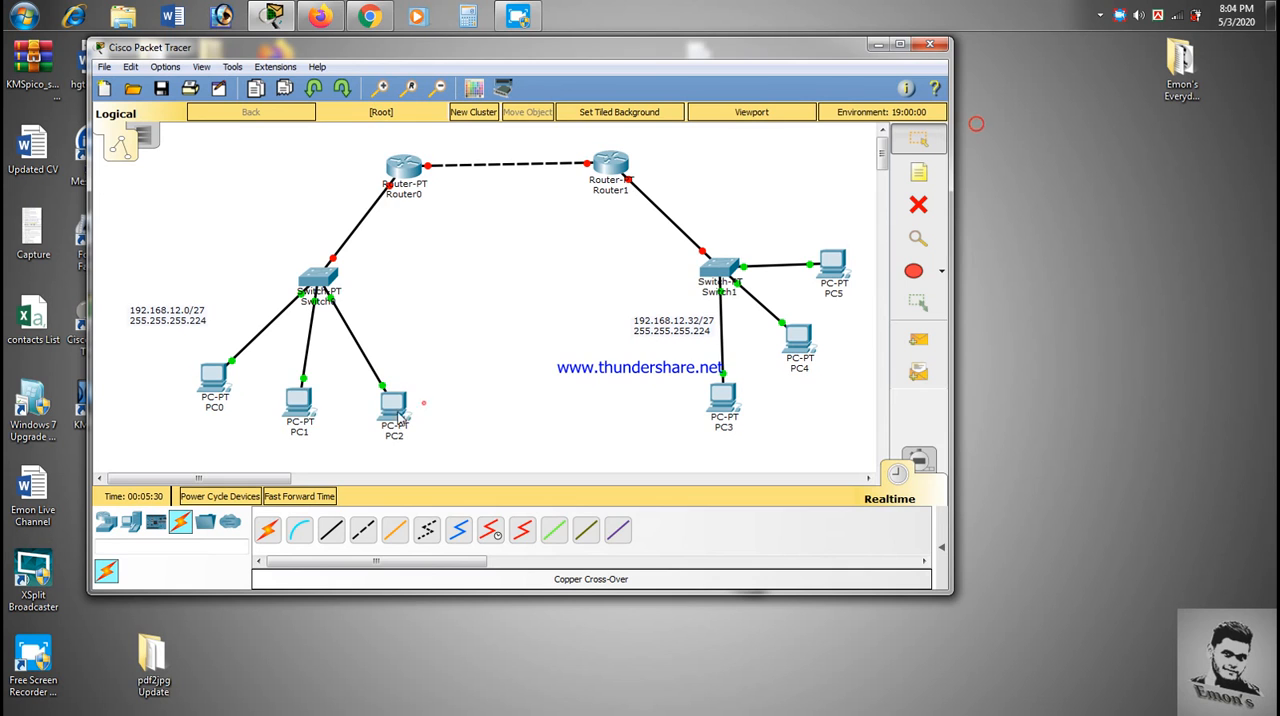
- Open PC2's IP configuration and set its static IP address to 192.168.12.4
{"action": "left_click", "coordinate": [397, 411]}
{"action": "left_click", "coordinate": [434, 161]}
{"action": "left_click", "coordinate": [390, 225]}
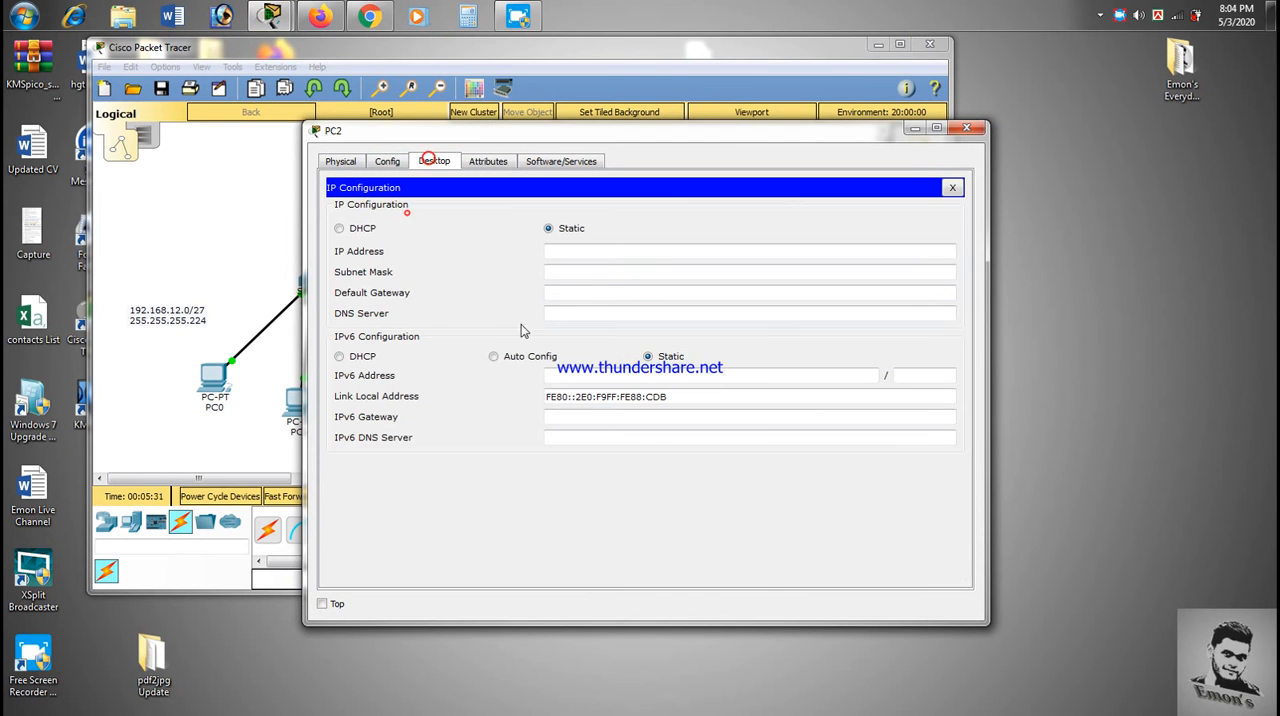
{"action": "left_click", "coordinate": [605, 250]}
{"action": "type", "text": "192.168.12.2"}
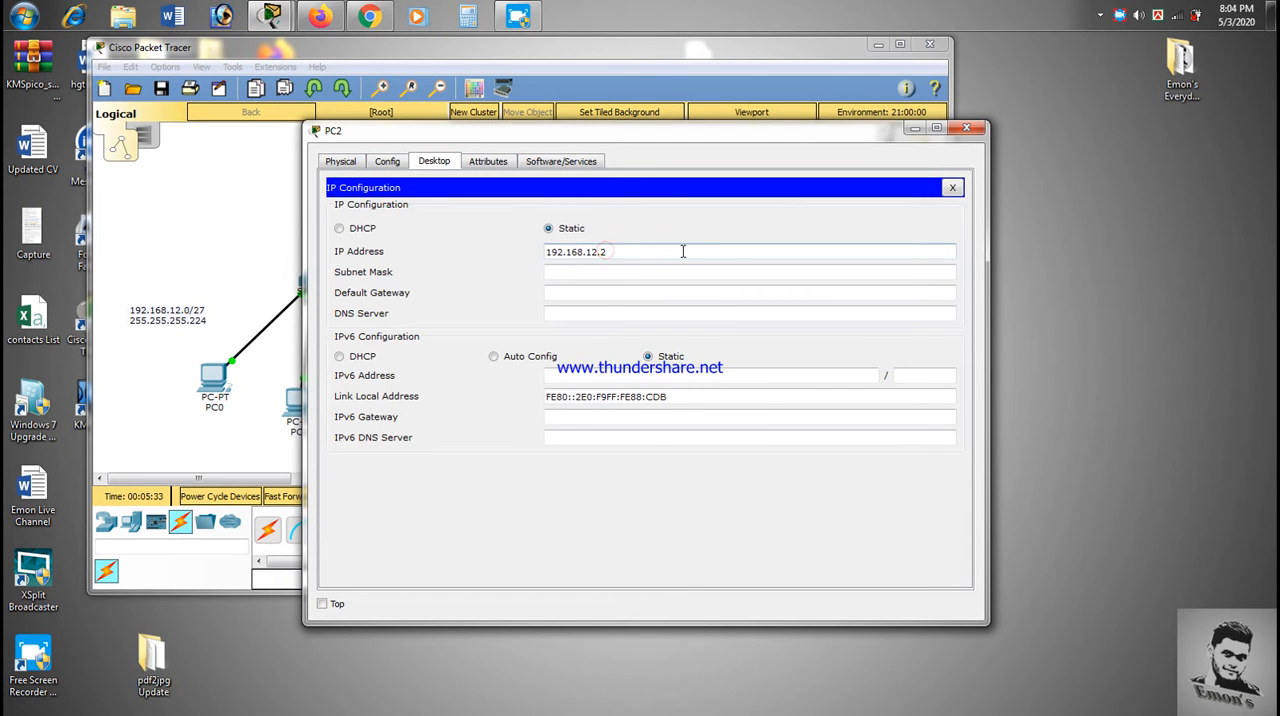
{"action": "type", "text": "4"}
- Set PC2's subnet mask to 255.255.255.224 and default gateway to 192.168.12.1, and close its configuration window
{"action": "left_click", "coordinate": [605, 273]}
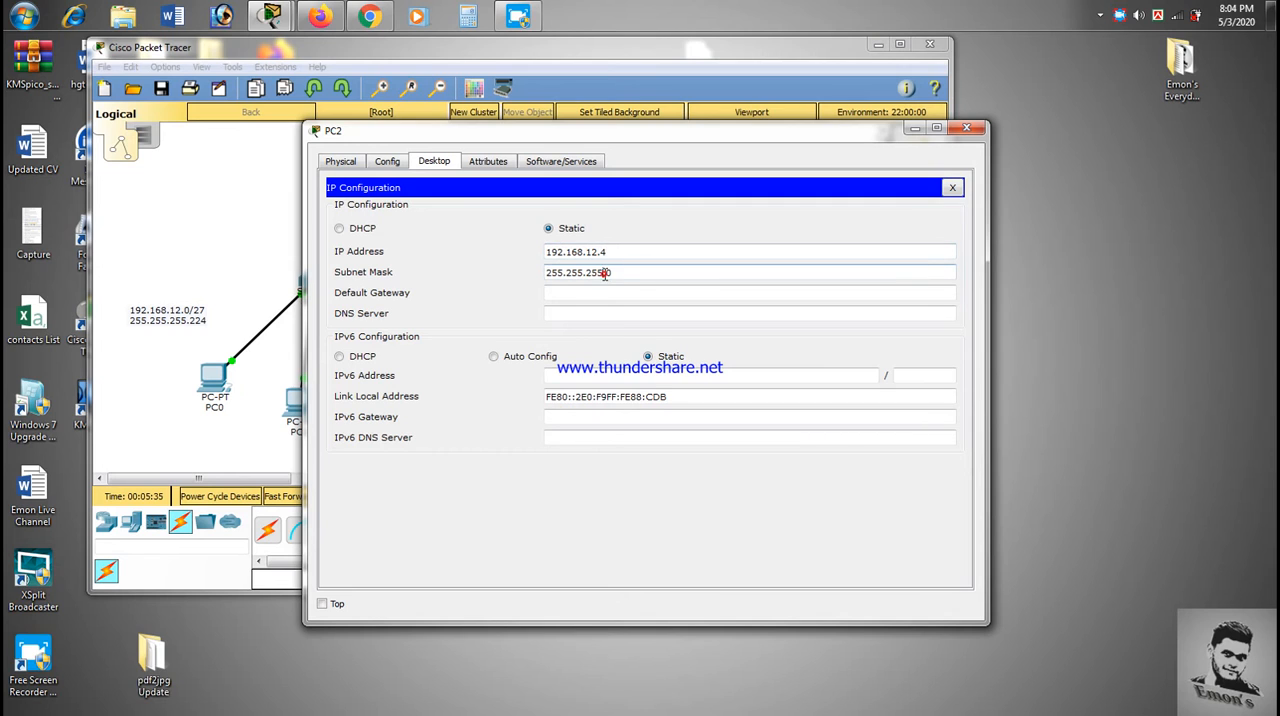
{"action": "type", "text": "224"}
{"action": "left_click", "coordinate": [601, 293]}
{"action": "type", "text": "192.168.12.1"}
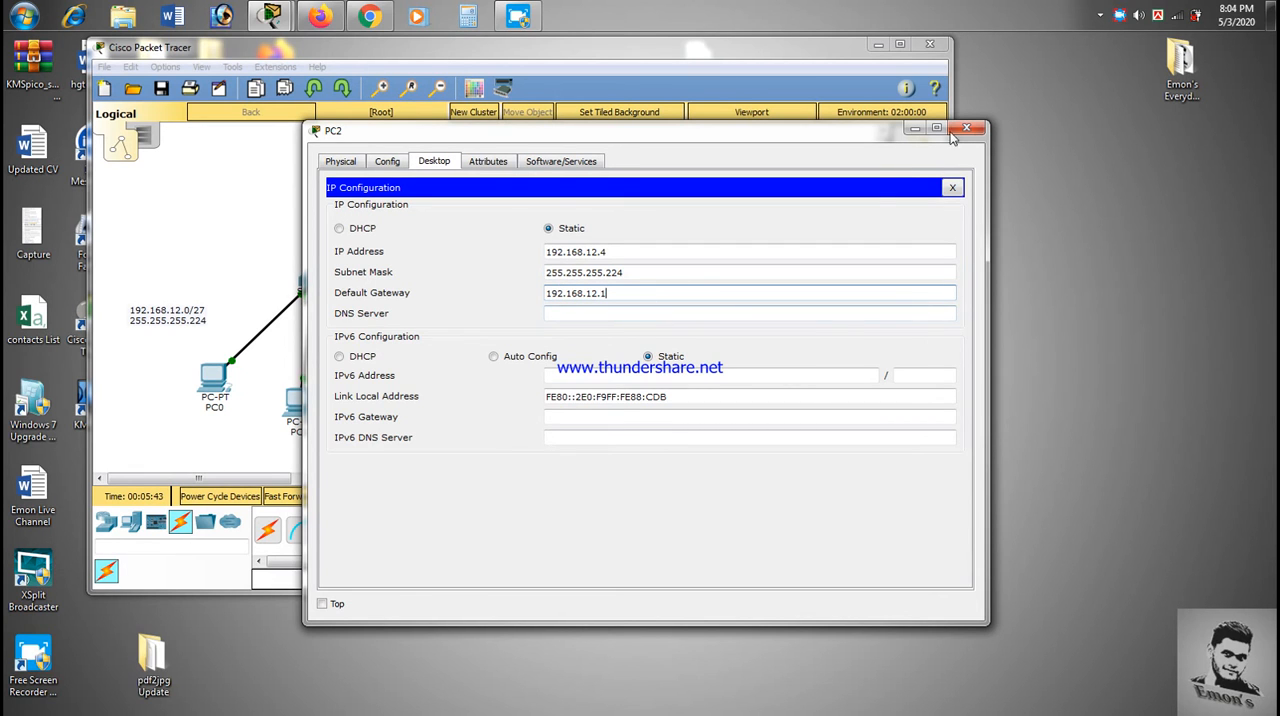
{"action": "left_click", "coordinate": [966, 128]}
{"action": "left_click_drag", "start_coordinate": [166, 350], "coordinate": [520, 448]}
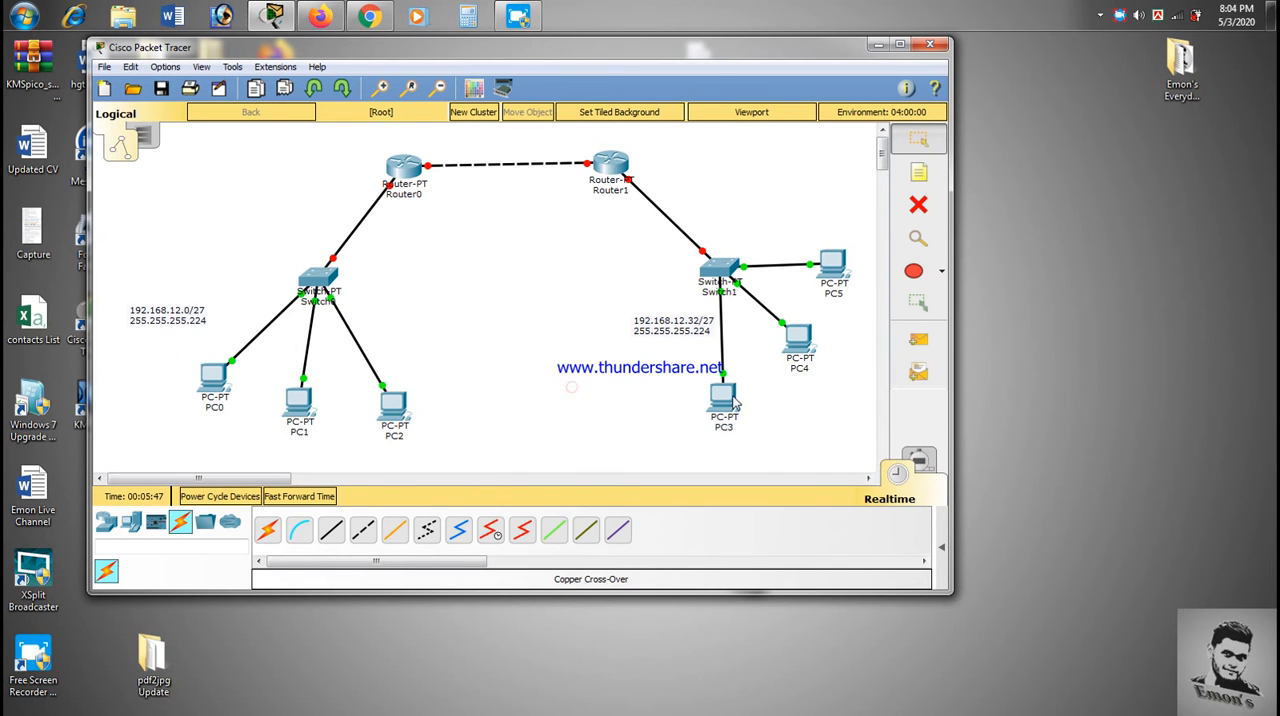
- Open PC3's IP configuration and set its static IP address to 192.168.12.34, keeping the subnet note in view
{"action": "left_click", "coordinate": [722, 398]}
{"action": "left_click", "coordinate": [488, 161]}
{"action": "left_click", "coordinate": [434, 161]}
{"action": "left_click", "coordinate": [382, 226]}
{"action": "left_click", "coordinate": [594, 252]}
{"action": "left_click_drag", "start_coordinate": [665, 135], "coordinate": [330, 107]}
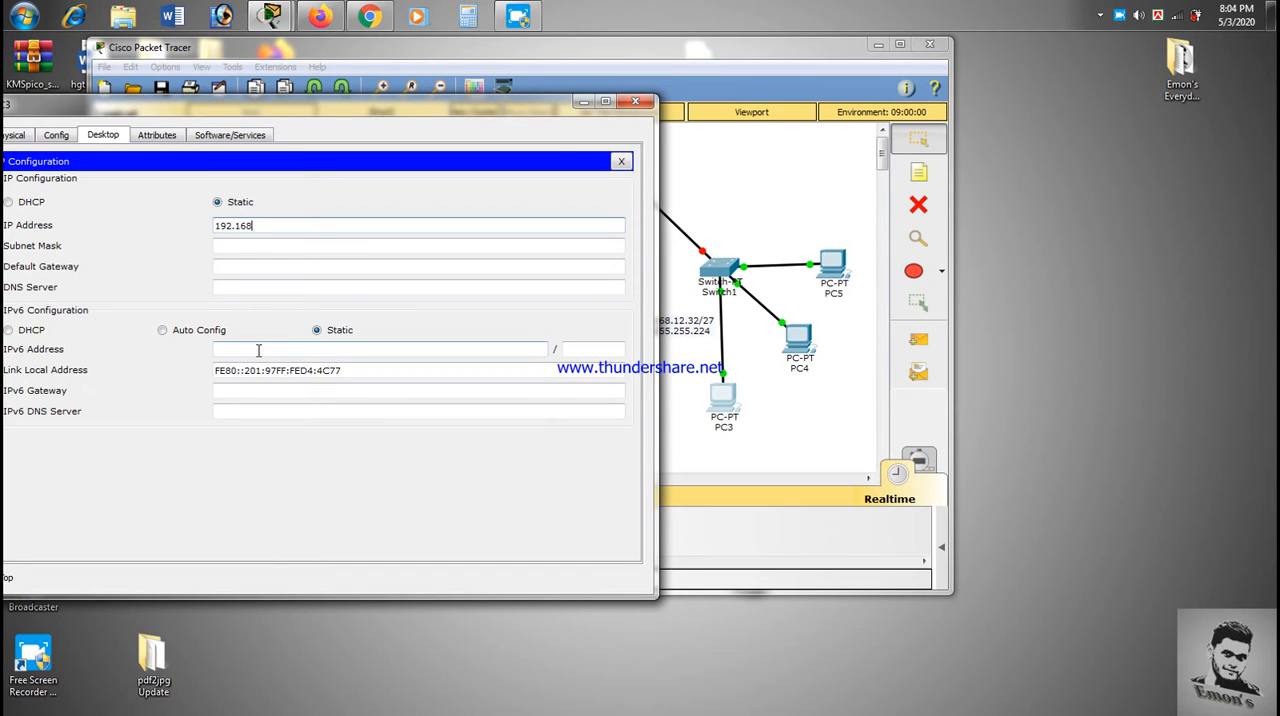
{"action": "type", "text": "192.168.12."}
{"action": "type", "text": "33"}
- Set PC3's subnet mask to 255.255.255.224 and default gateway to 192.168.12.33, and close its configuration window
{"action": "left_click", "coordinate": [285, 245]}
{"action": "key", "text": "BackSpace"}
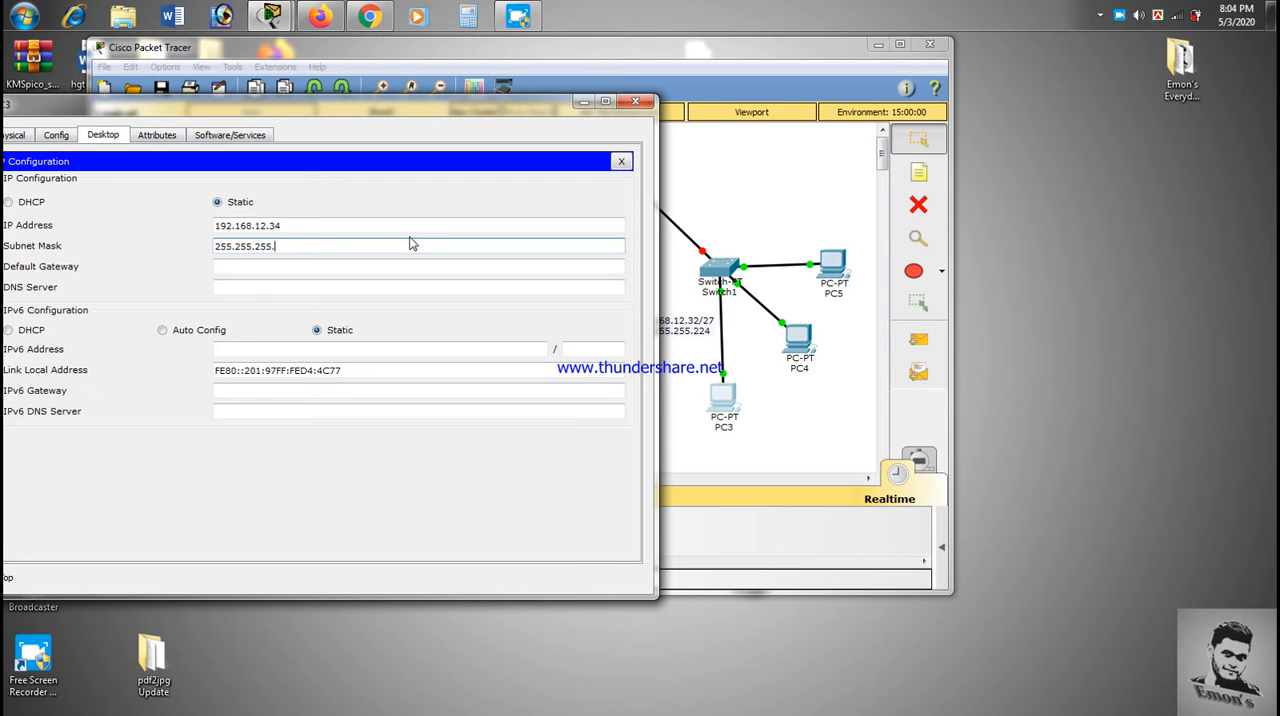
{"action": "type", "text": "224"}
{"action": "left_click", "coordinate": [380, 265]}
{"action": "type", "text": "192.168.12.34"}
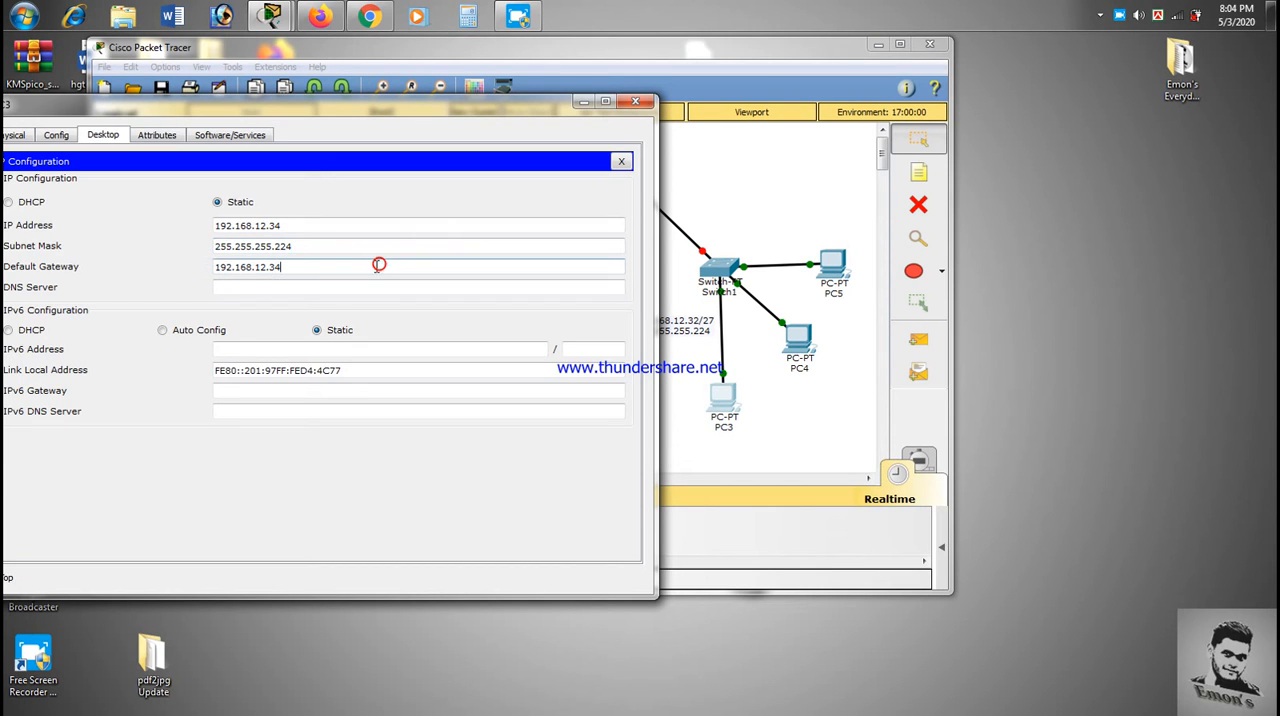
{"action": "left_click_drag", "start_coordinate": [338, 267], "coordinate": [264, 270]}
{"action": "left_click", "coordinate": [299, 271]}
{"action": "key", "text": "BackSpace"}
{"action": "type", "text": "3"}
{"action": "left_click", "coordinate": [635, 103]}
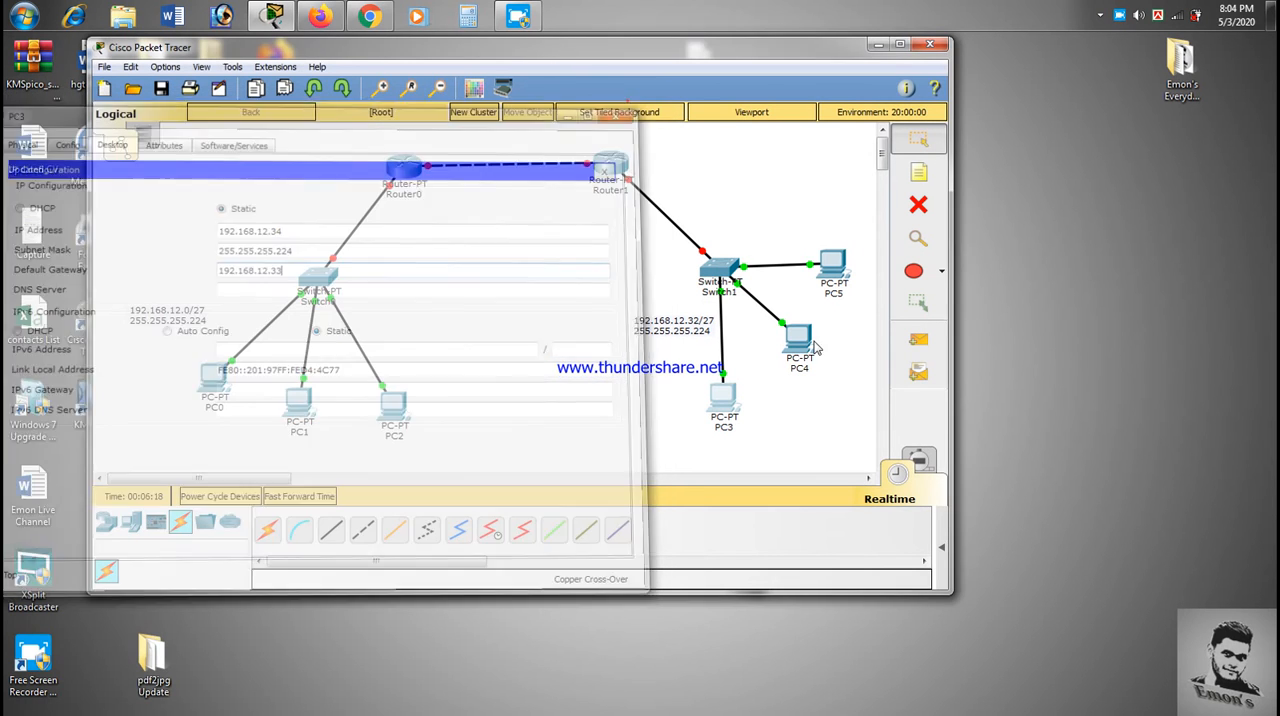
- Open PC4's IP configuration and set its static IP address to 192.168.12.35
{"action": "left_click", "coordinate": [800, 340]}
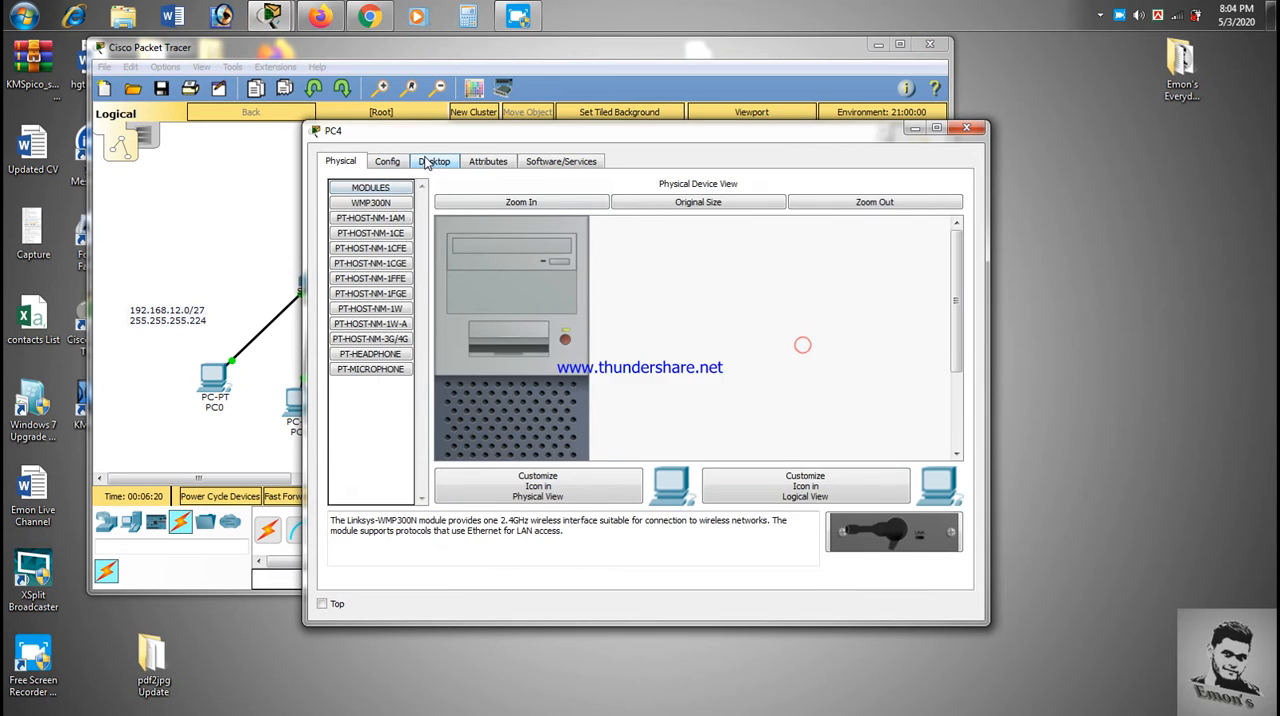
{"action": "left_click", "coordinate": [425, 163]}
{"action": "left_click", "coordinate": [405, 228]}
{"action": "left_click", "coordinate": [575, 253]}
{"action": "type", "text": "192.168.12.34"}
{"action": "left_click_drag", "start_coordinate": [592, 141], "coordinate": [296, 132]}
{"action": "left_click", "coordinate": [246, 239]}
{"action": "key", "text": "BackSpace"}
{"action": "type", "text": "5"}
- Set PC4's subnet mask to 255.255.255.224, enter its default gateway on the 192.168.12.32/27 network, and close the window
{"action": "left_click", "coordinate": [257, 258]}
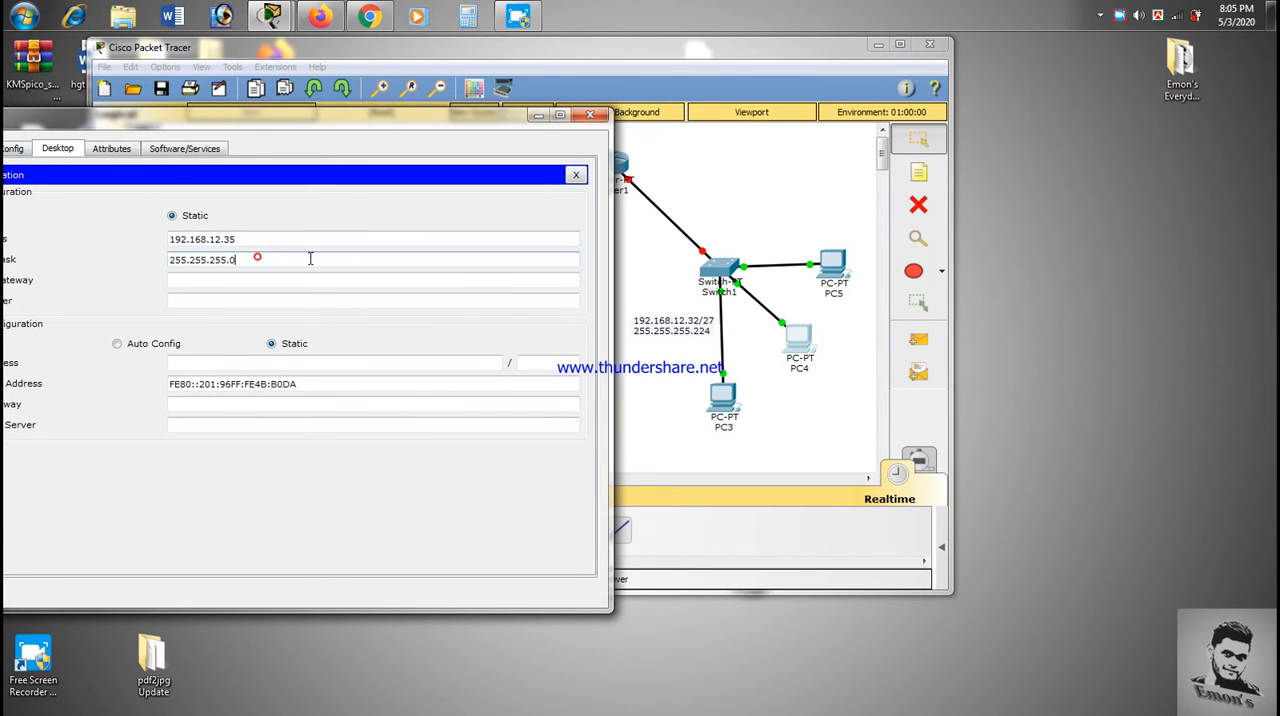
{"action": "key", "text": "BackSpace"}
{"action": "type", "text": "224"}
{"action": "left_click", "coordinate": [248, 285]}
{"action": "type", "text": "192.168.12.34"}
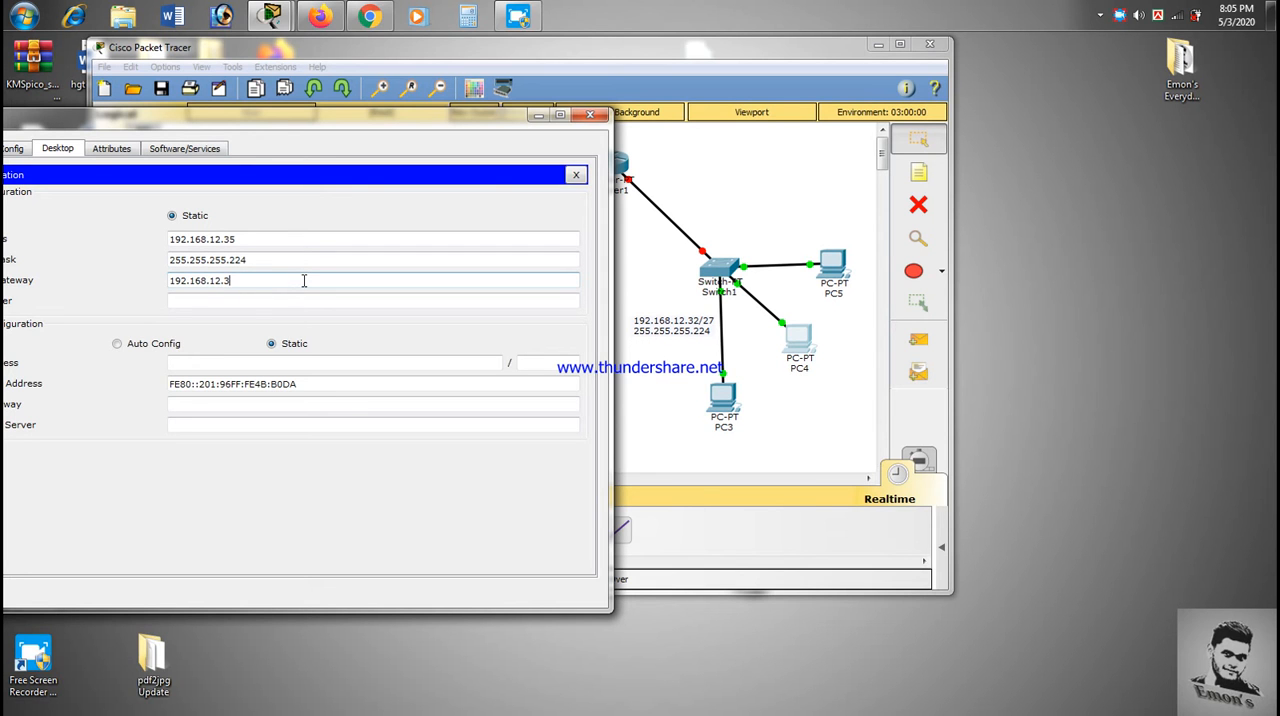
{"action": "left_click", "coordinate": [591, 115]}
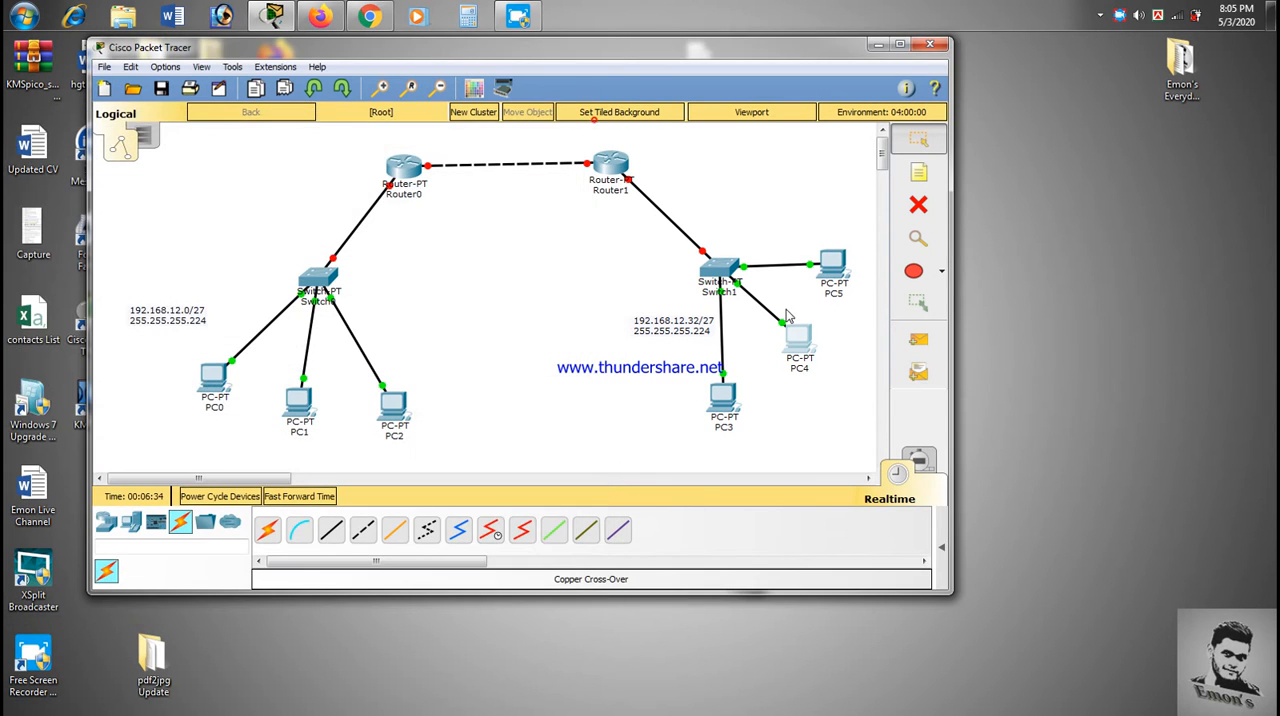
- Open PC5's IP configuration and set its static IP address to 192.168.12.36
{"action": "left_click", "coordinate": [834, 272]}
{"action": "left_click", "coordinate": [443, 161]}
{"action": "left_click", "coordinate": [390, 224]}
{"action": "left_click", "coordinate": [572, 249]}
{"action": "type", "text": "192.168.12.34"}
{"action": "key", "text": "BackSpace"}
{"action": "type", "text": "6"}
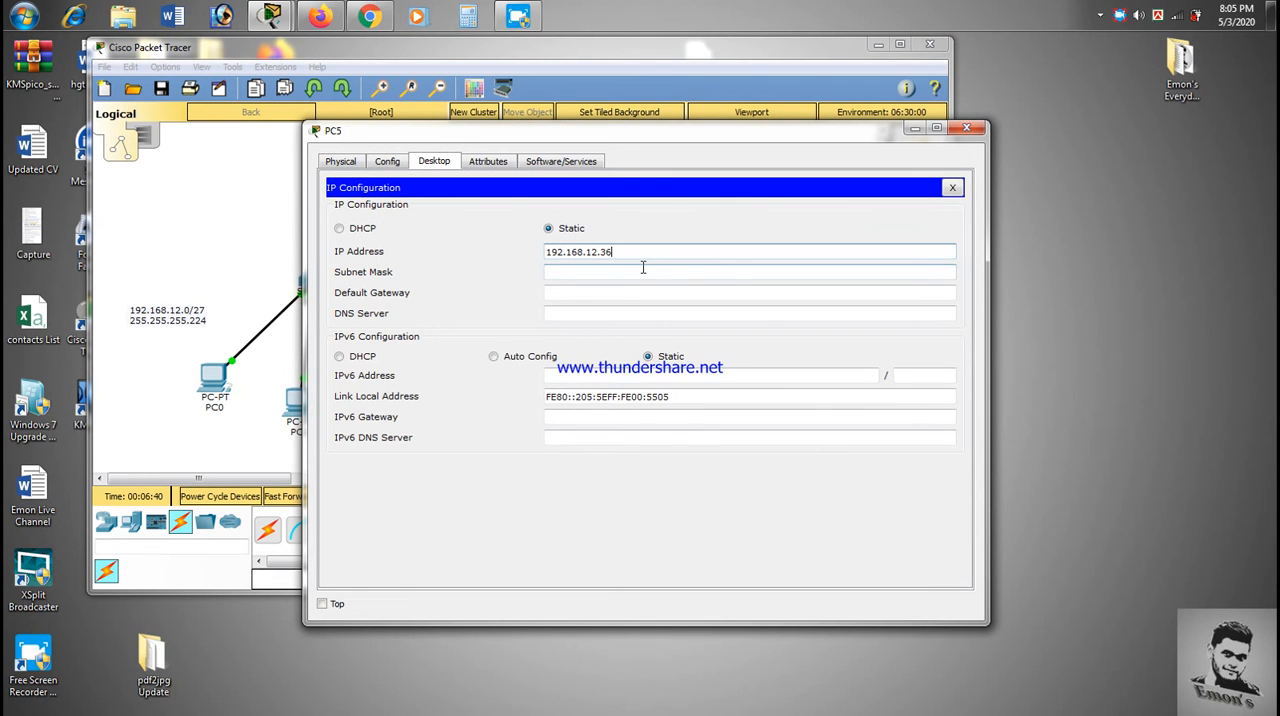
- Set PC5's subnet mask to 255.255.255.224 and default gateway to 192.168.12.33, and close its configuration window
{"action": "left_click", "coordinate": [655, 268]}
{"action": "key", "text": "BackSpace"}
{"action": "type", "text": "224"}
{"action": "left_click", "coordinate": [576, 293]}
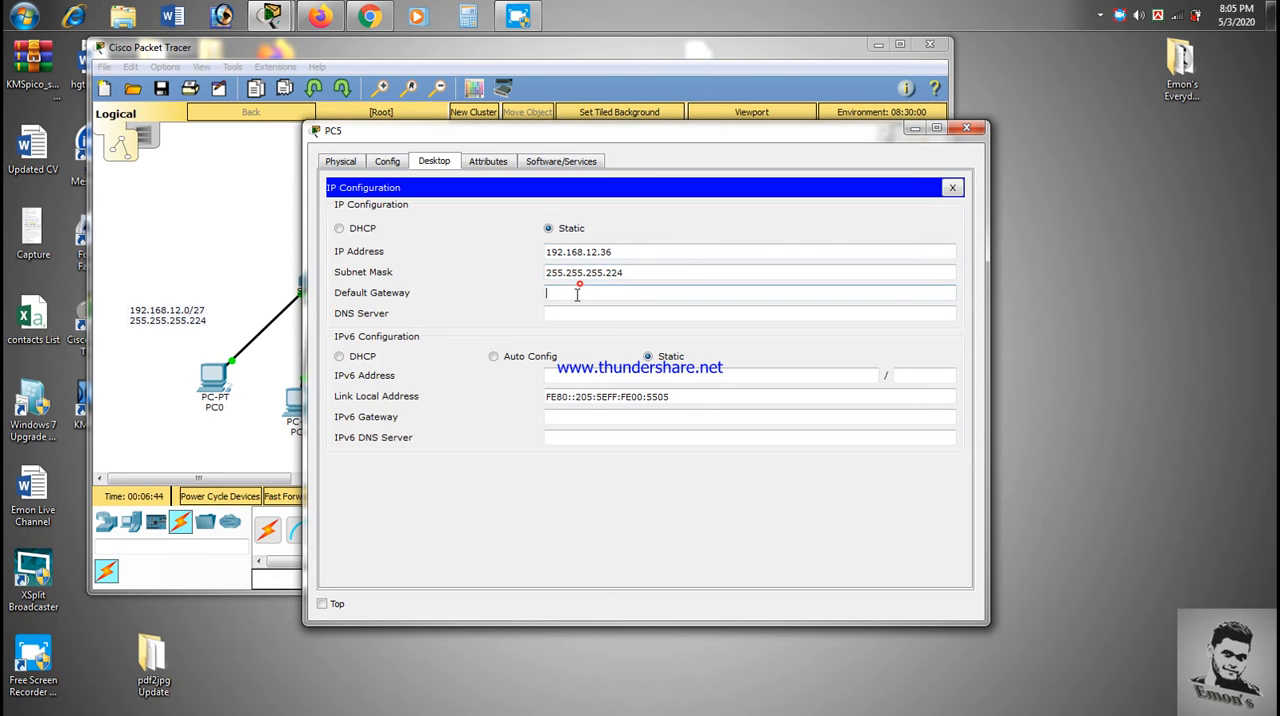
{"action": "type", "text": "192.168.12.34"}
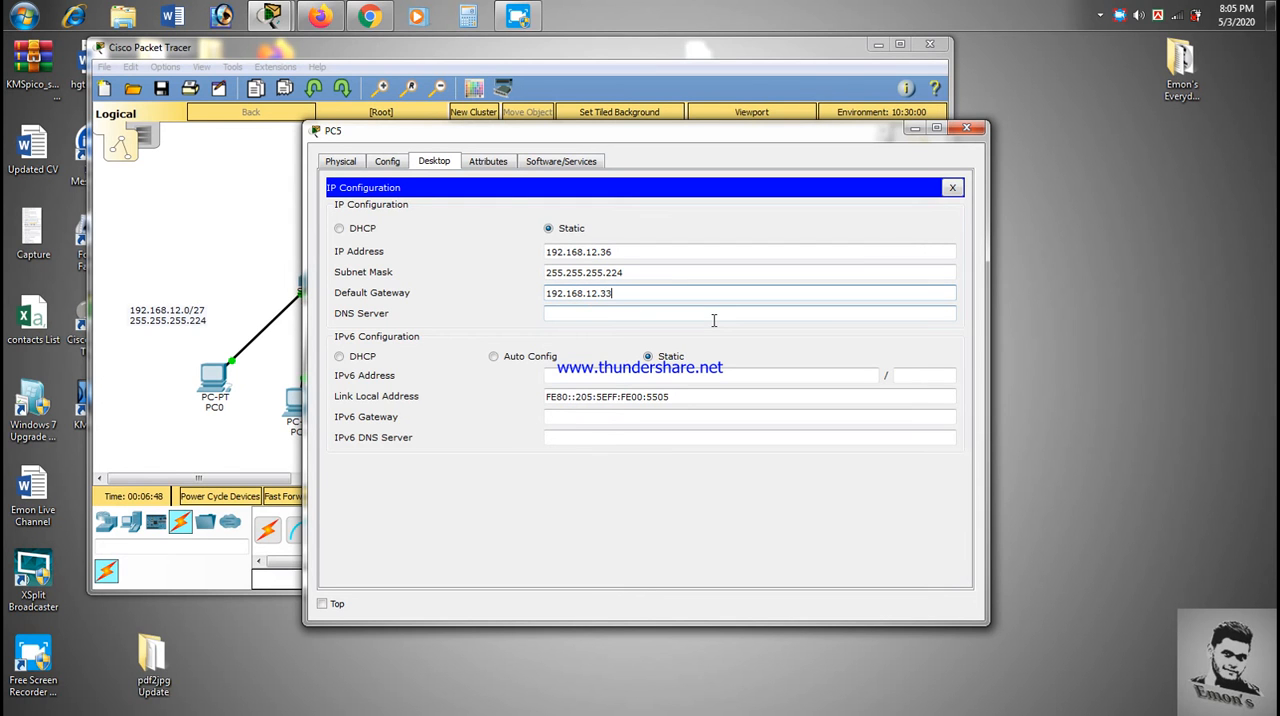
{"action": "left_click", "coordinate": [977, 128]}
{"action": "left_click", "coordinate": [516, 351]}
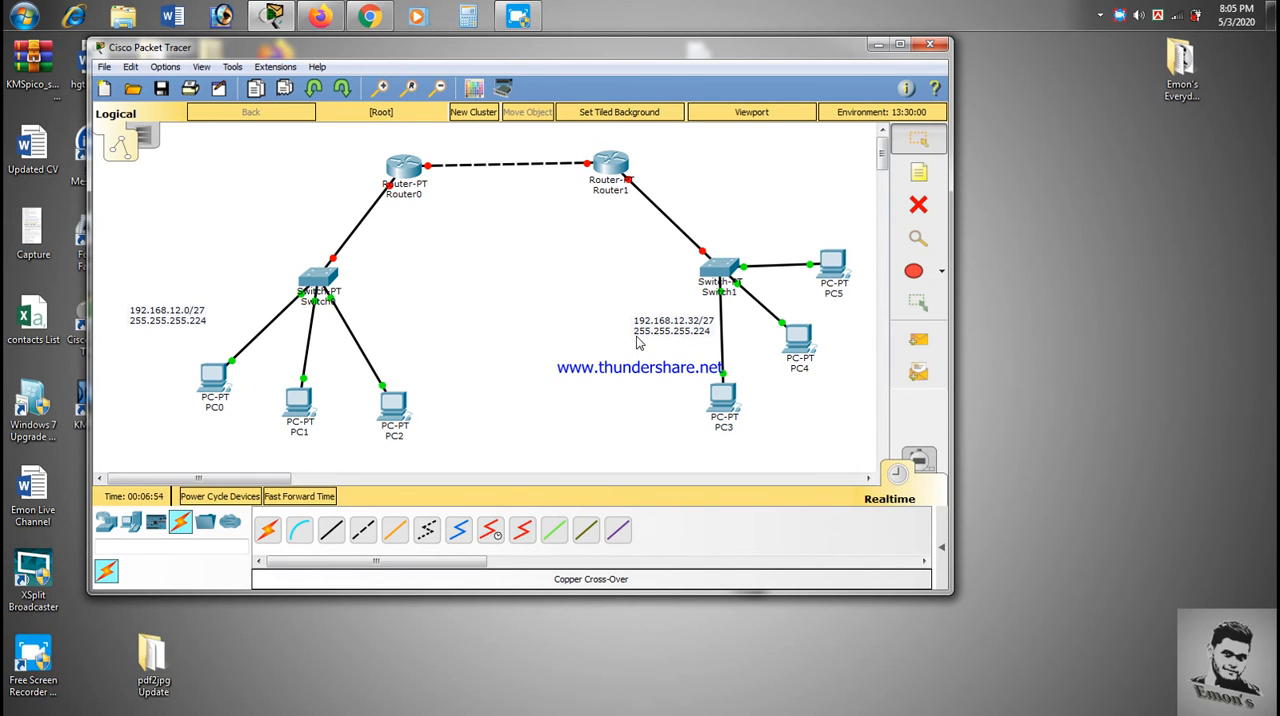
{"action": "left_click", "coordinate": [452, 282]}
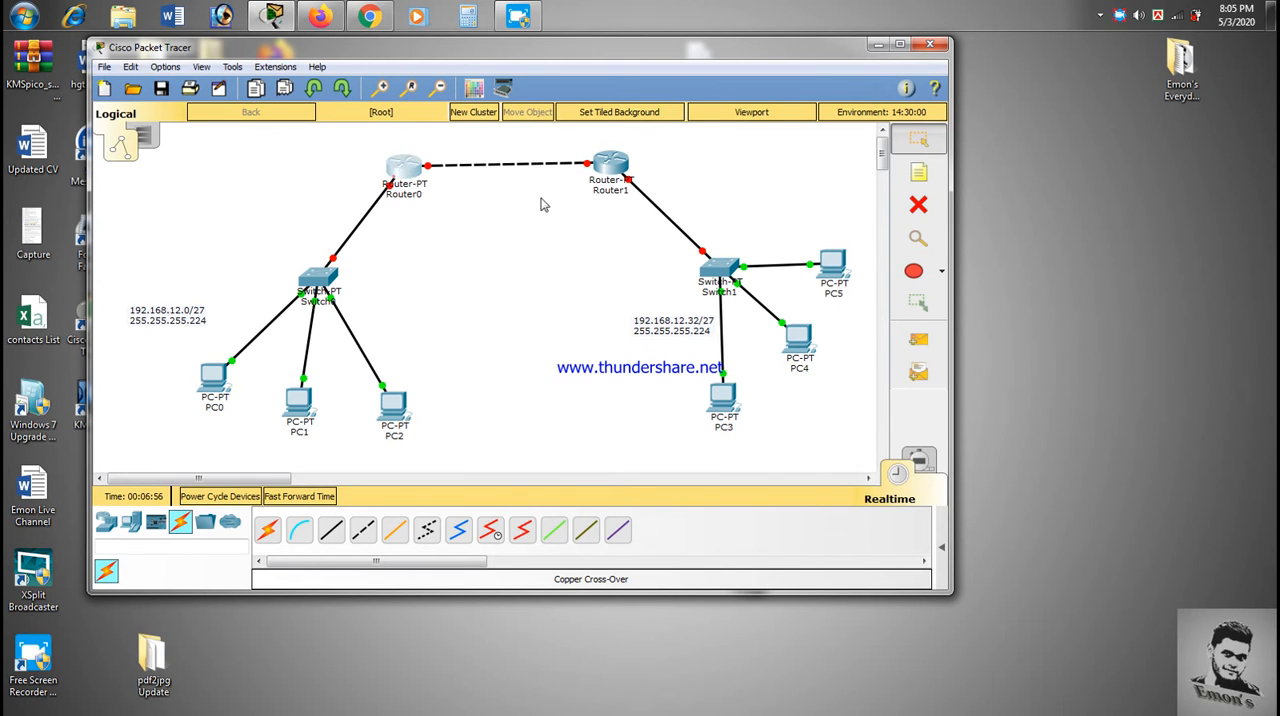
- Open Router0's command line, decline the initial configuration dialog with no, and enter privileged EXEC mode
{"action": "left_click", "coordinate": [404, 168]}
{"action": "left_click", "coordinate": [551, 165]}
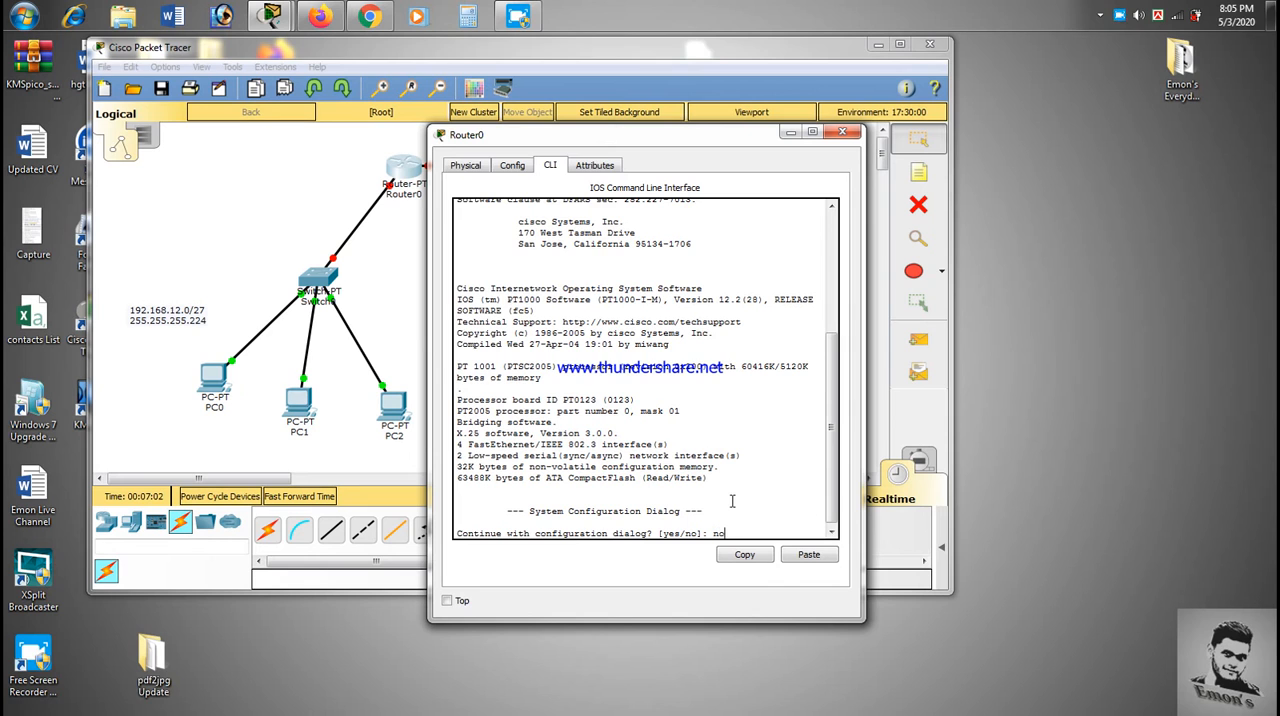
{"action": "type", "text": "no"}
{"action": "key", "text": "Return"}
{"action": "key", "text": "Return"}
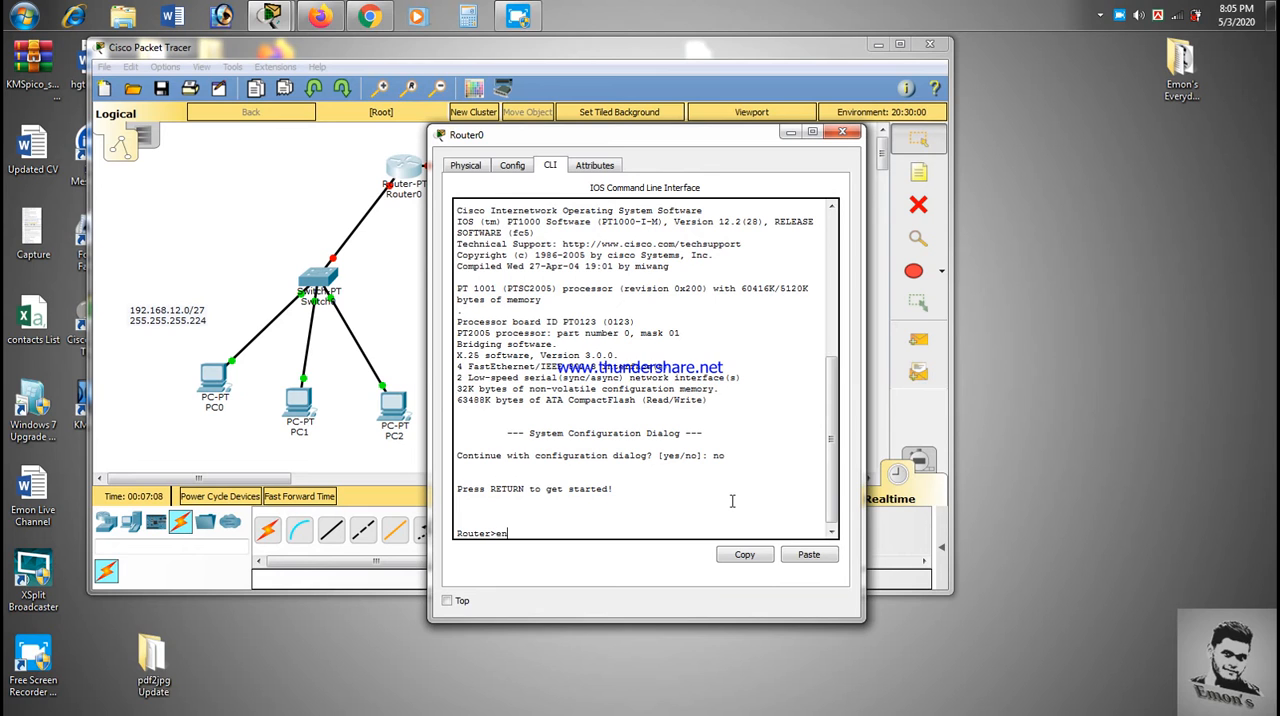
{"action": "type", "text": "en"}
{"action": "key", "text": "Return"}
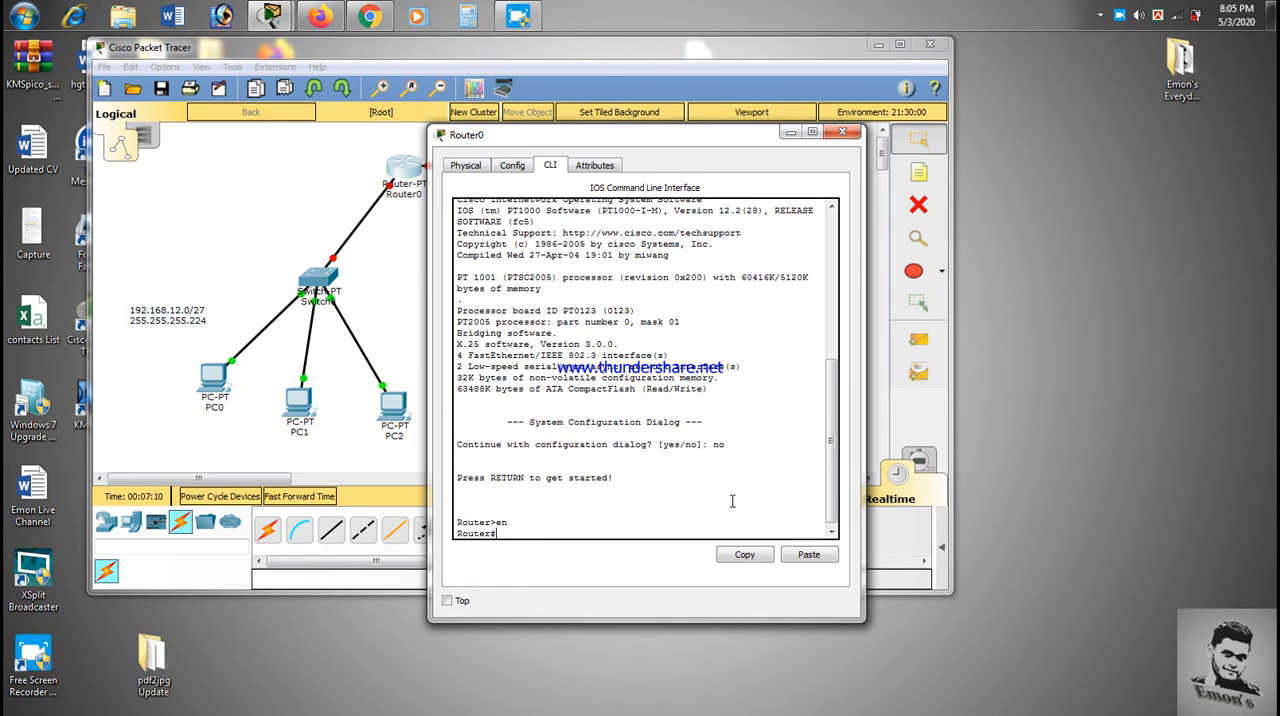
- Enter Router0's global configuration mode with configure terminal
{"action": "type", "text": "config"}
{"action": "key", "text": "Tab"}
{"action": "type", "text": "t"}
{"action": "key", "text": "Tab"}
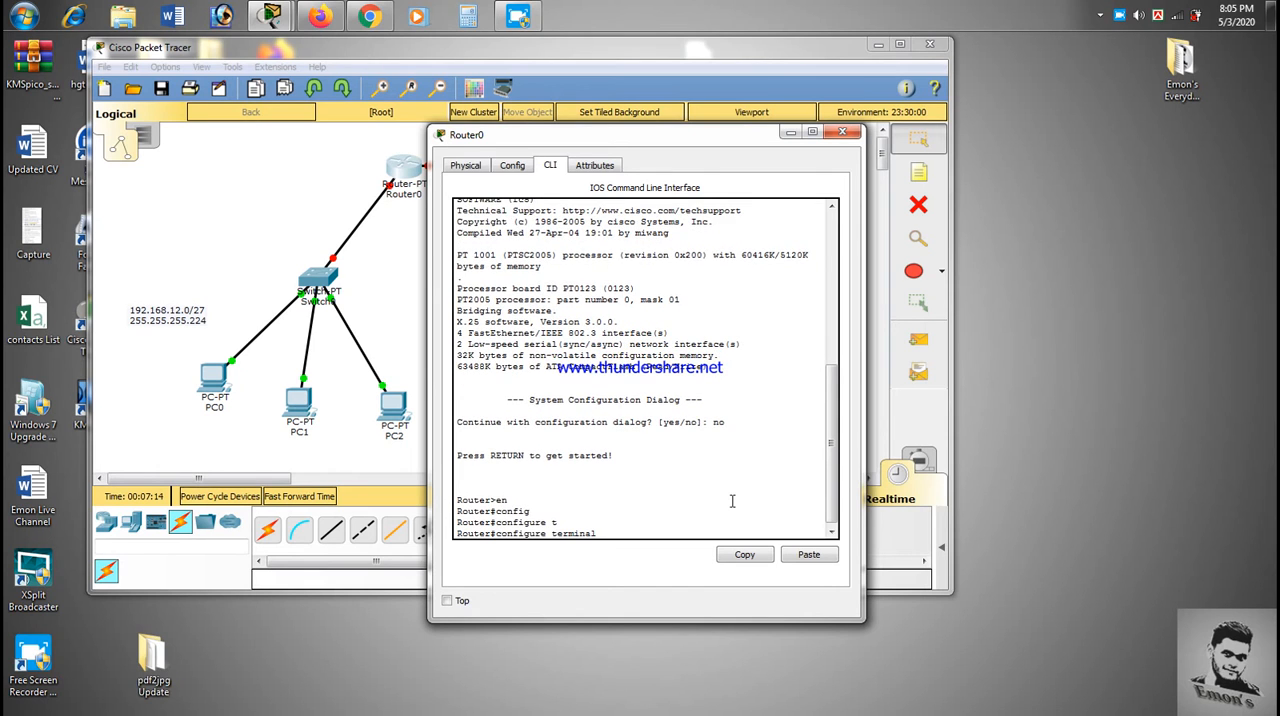
{"action": "key", "text": "Return"}
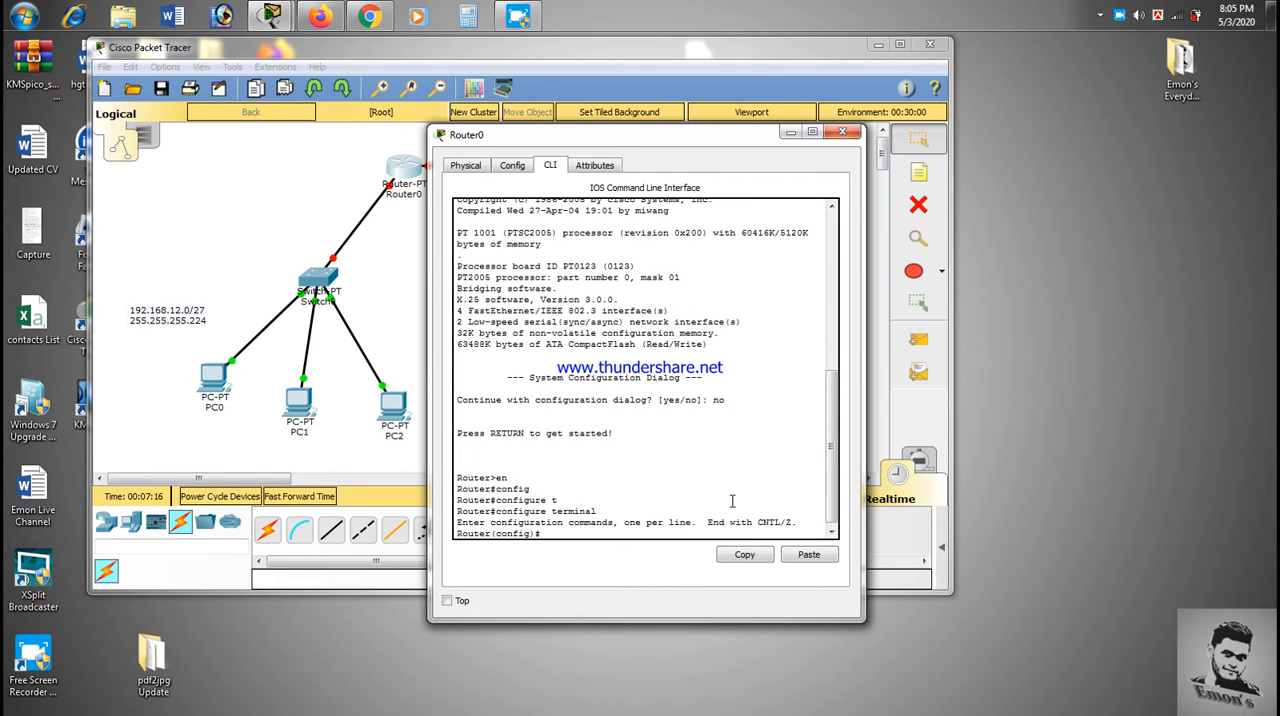
- Assign Router0's interface fastEthernet 0/0 the IP address 192.168.12.1 with mask 255.255.255.224
{"action": "type", "text": "int"}
{"action": "key", "text": "Tab"}
{"action": "type", "text": "fa"}
{"action": "key", "text": "Tab"}
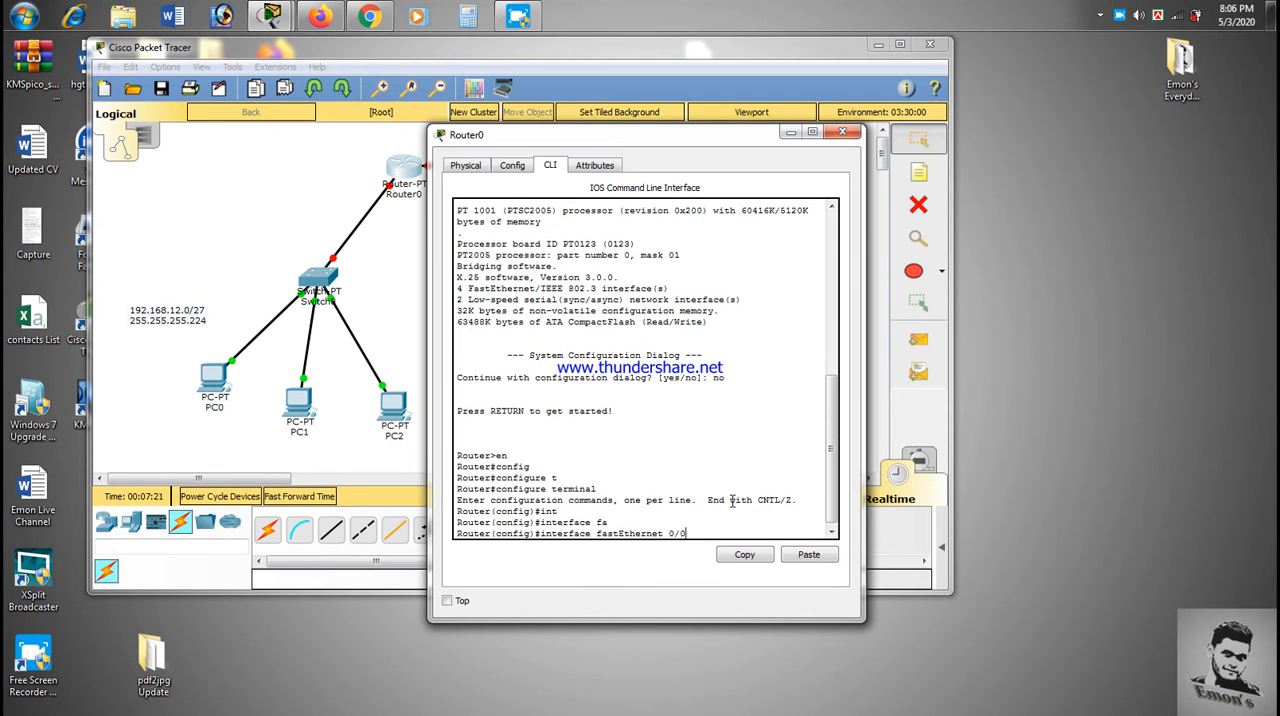
{"action": "type", "text": "0/0"}
{"action": "key", "text": "Return"}
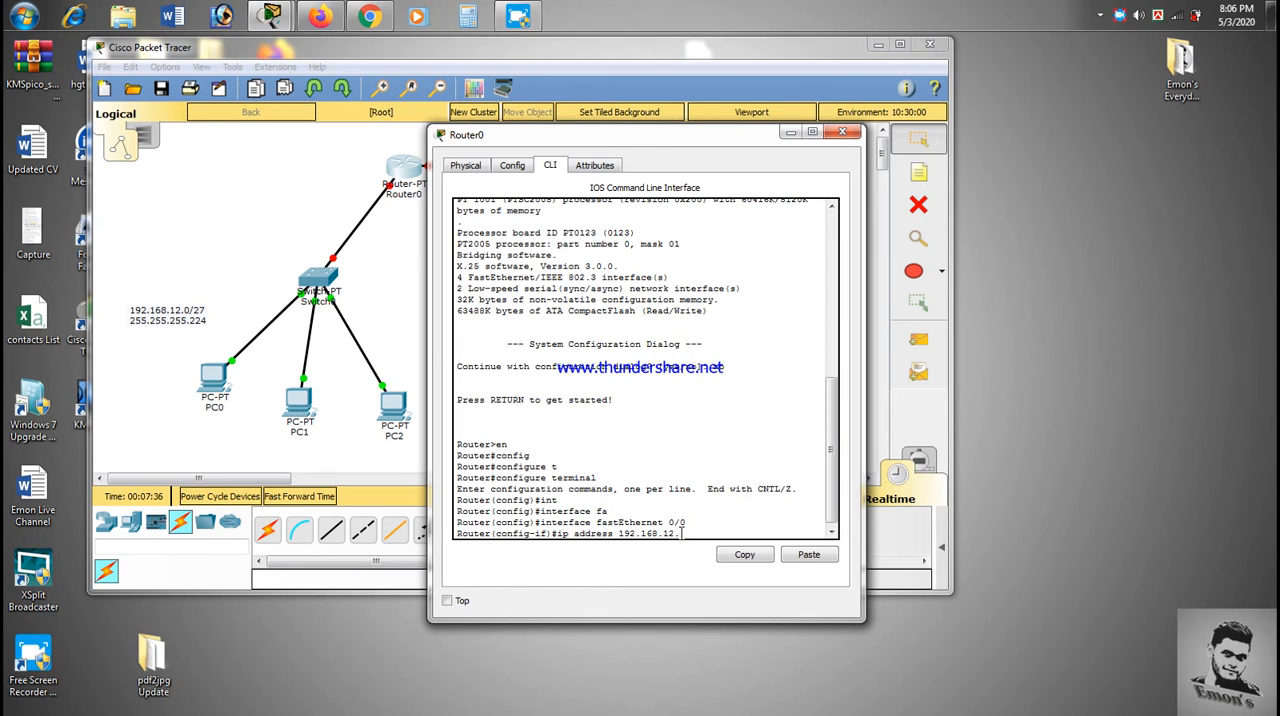
{"action": "type", "text": "1 255.255.255."}
{"action": "key", "text": "Return"}
- Enable Router0's fastEthernet 0/0 with no shutdown and exit to global configuration mode
{"action": "type", "text": "no shut"}
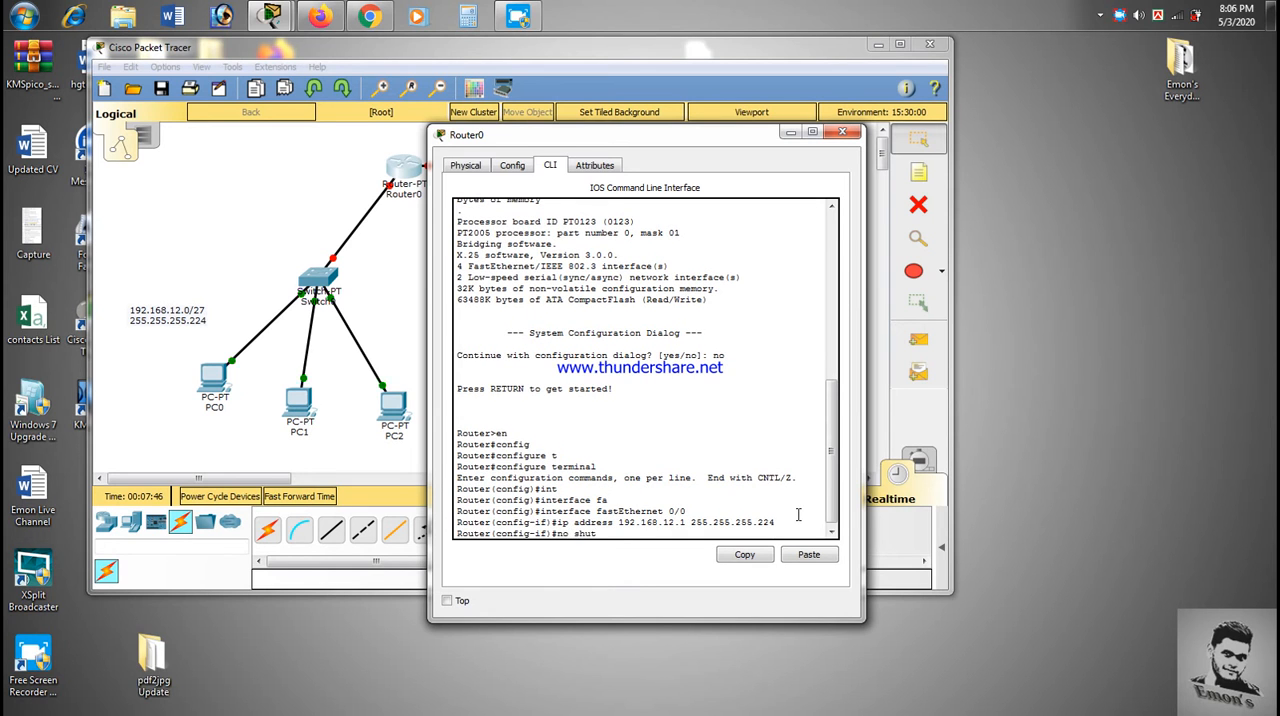
{"action": "key", "text": "Tab"}
{"action": "key", "text": "Return"}
{"action": "key", "text": "Return"}
{"action": "key", "text": "Return"}
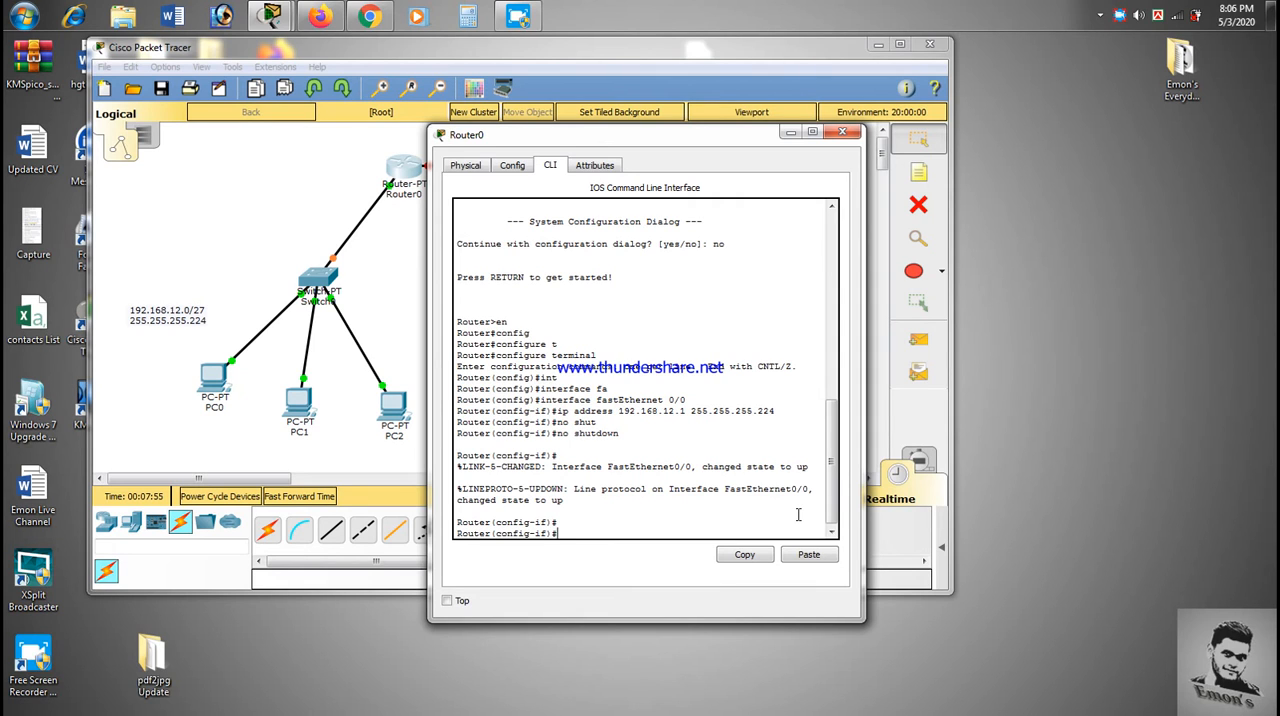
{"action": "key", "text": "BackSpace"}
{"action": "key", "text": "BackSpace"}
{"action": "type", "text": "exit"}
{"action": "key", "text": "Return"}
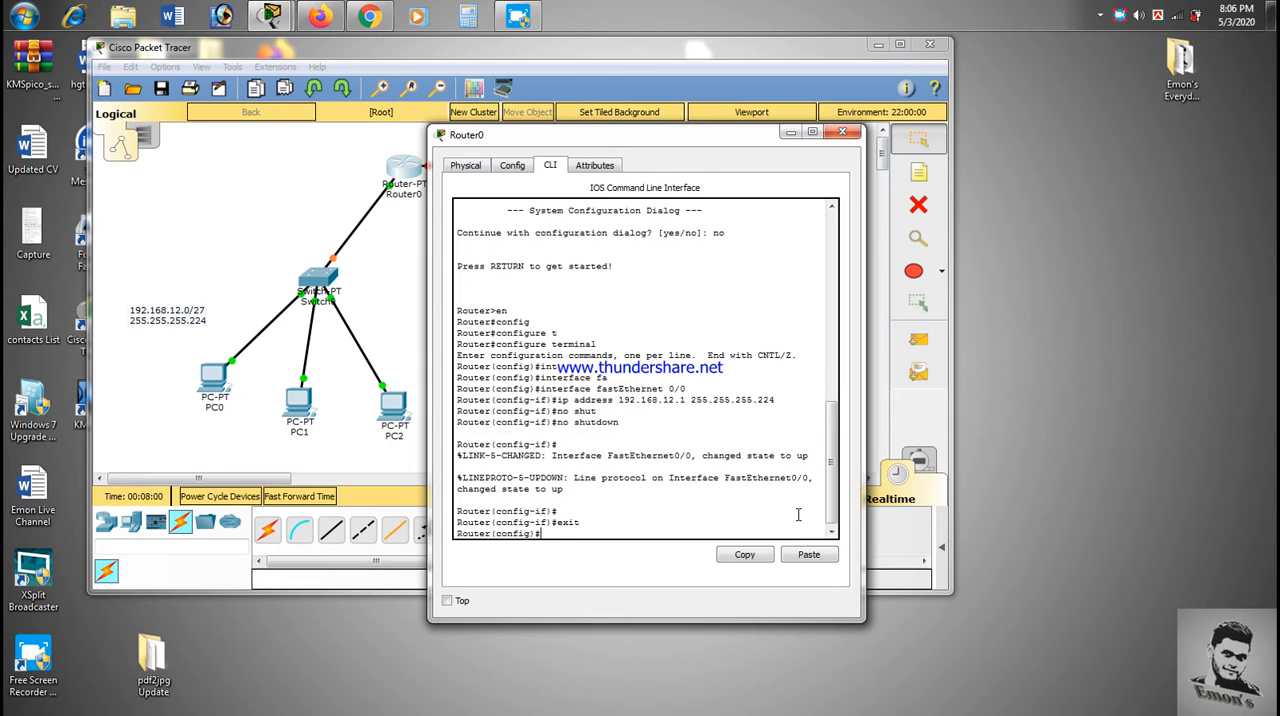
- Set Router0's hostname to R1, save the configuration with do wr, and close the router's window
{"action": "type", "text": "host R1"}
{"action": "key", "text": "Return"}
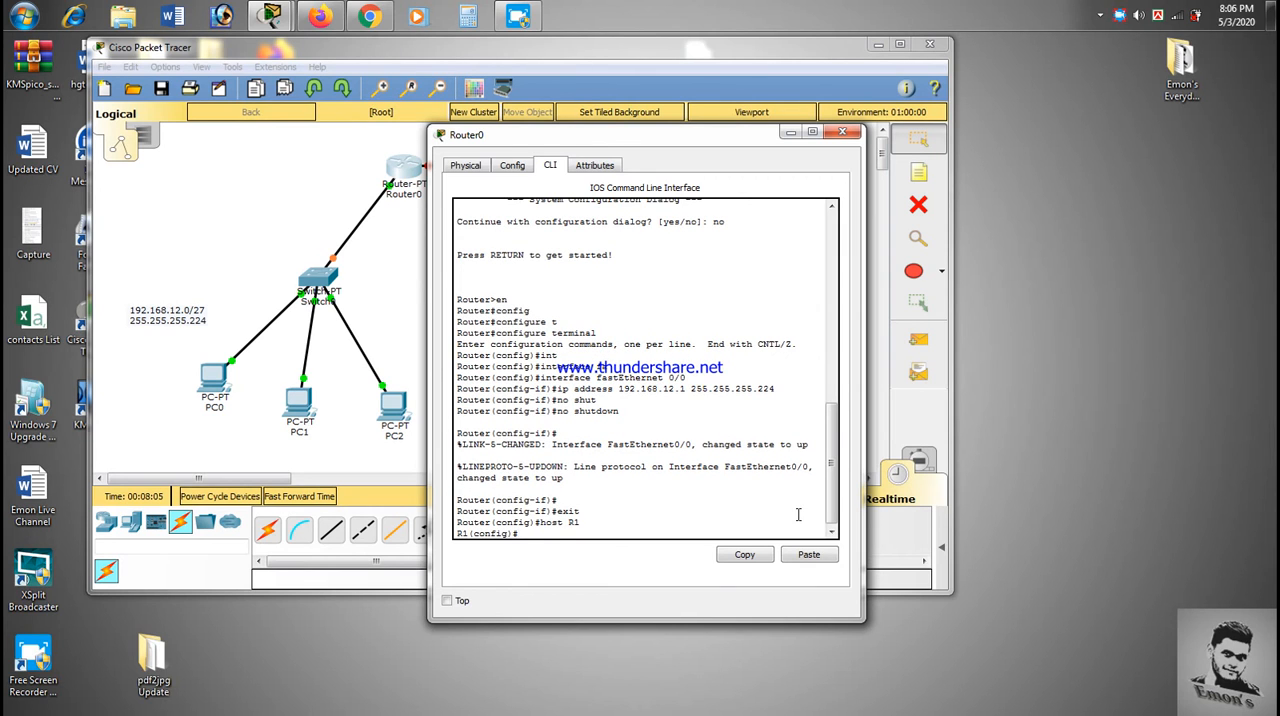
{"action": "type", "text": "do wr"}
{"action": "key", "text": "Return"}
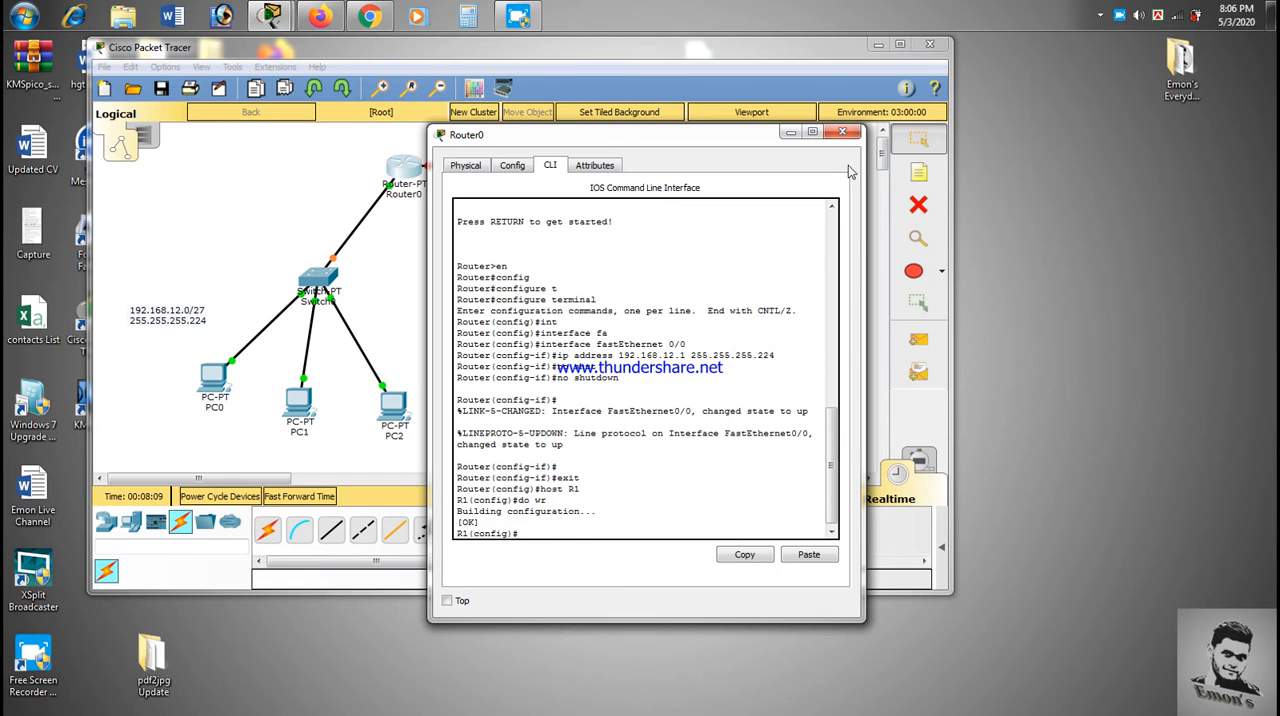
{"action": "left_click", "coordinate": [843, 134]}
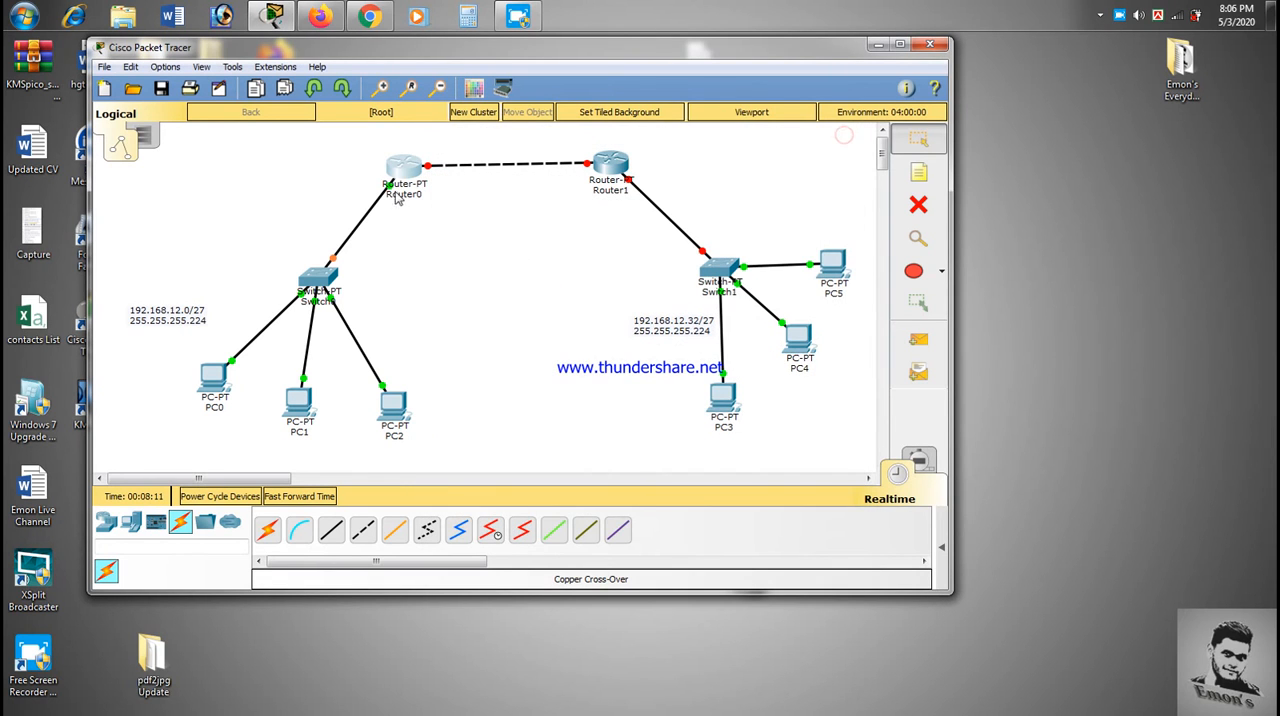
- Place a note reading 11.11.11.0/30 above the link between Router0 and Router1
{"action": "mouse_move", "coordinate": [392, 197]}
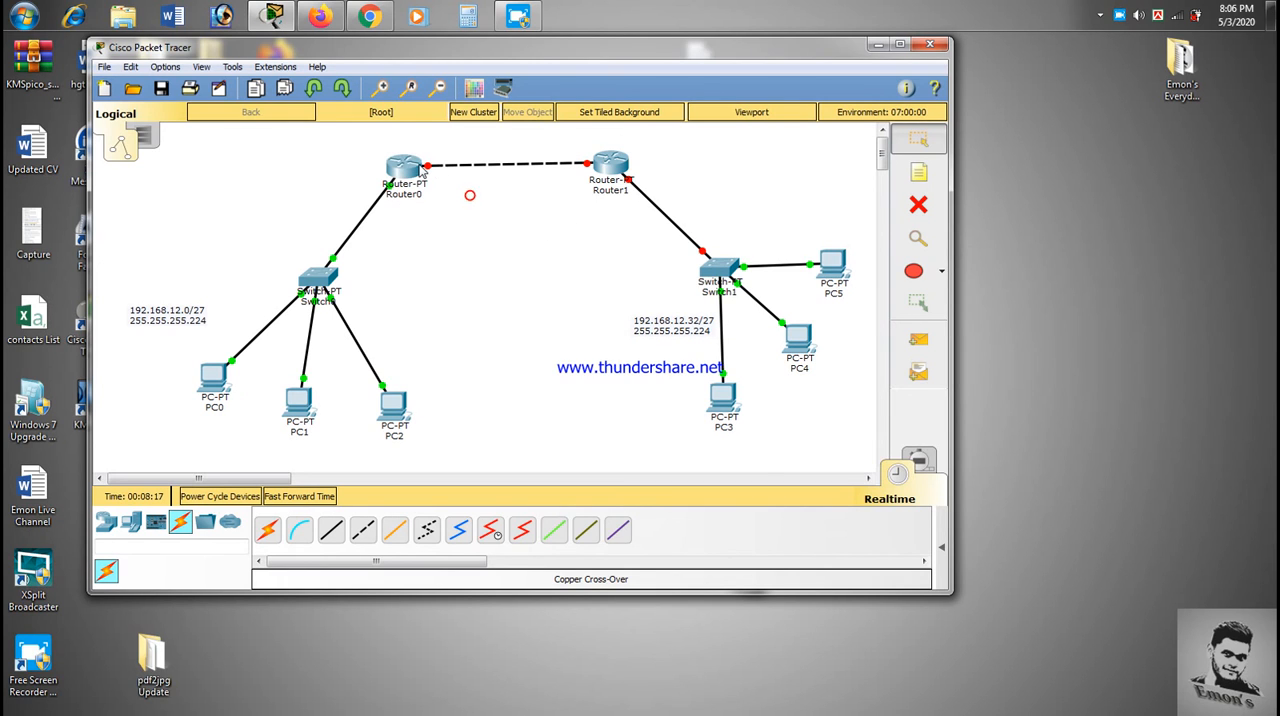
{"action": "mouse_move", "coordinate": [429, 168]}
{"action": "key", "text": "n"}
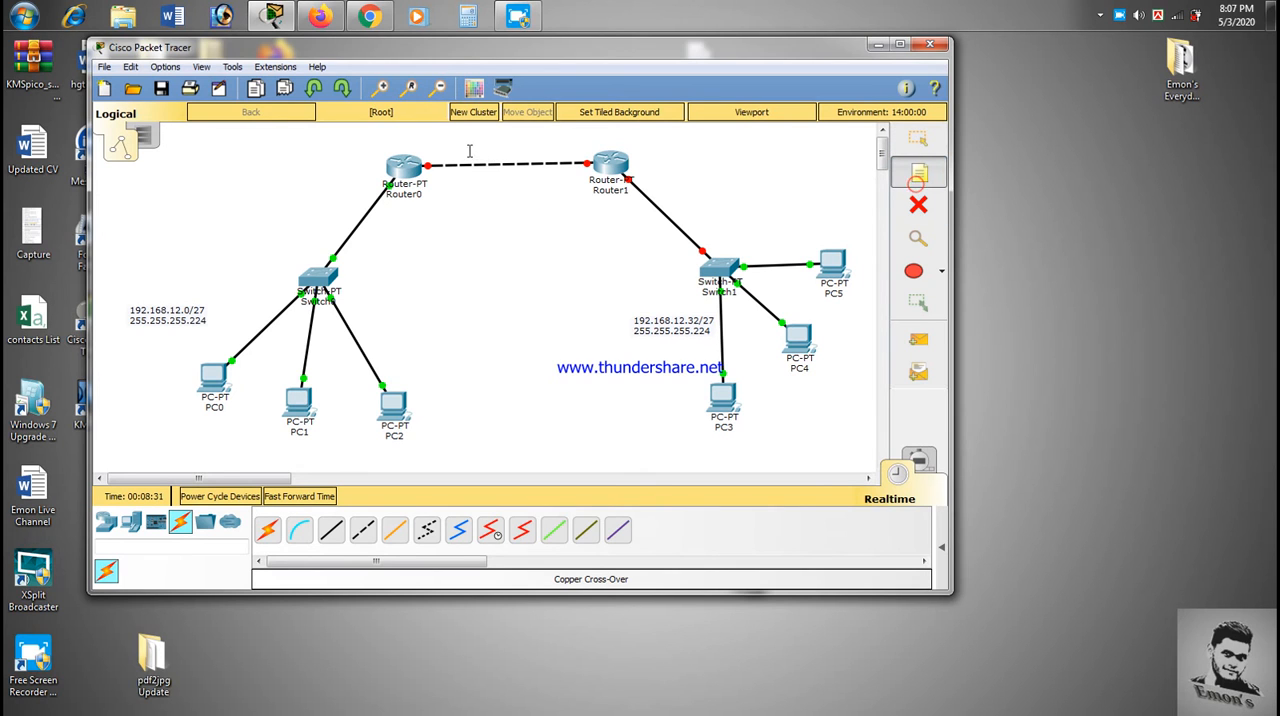
{"action": "left_click", "coordinate": [464, 148]}
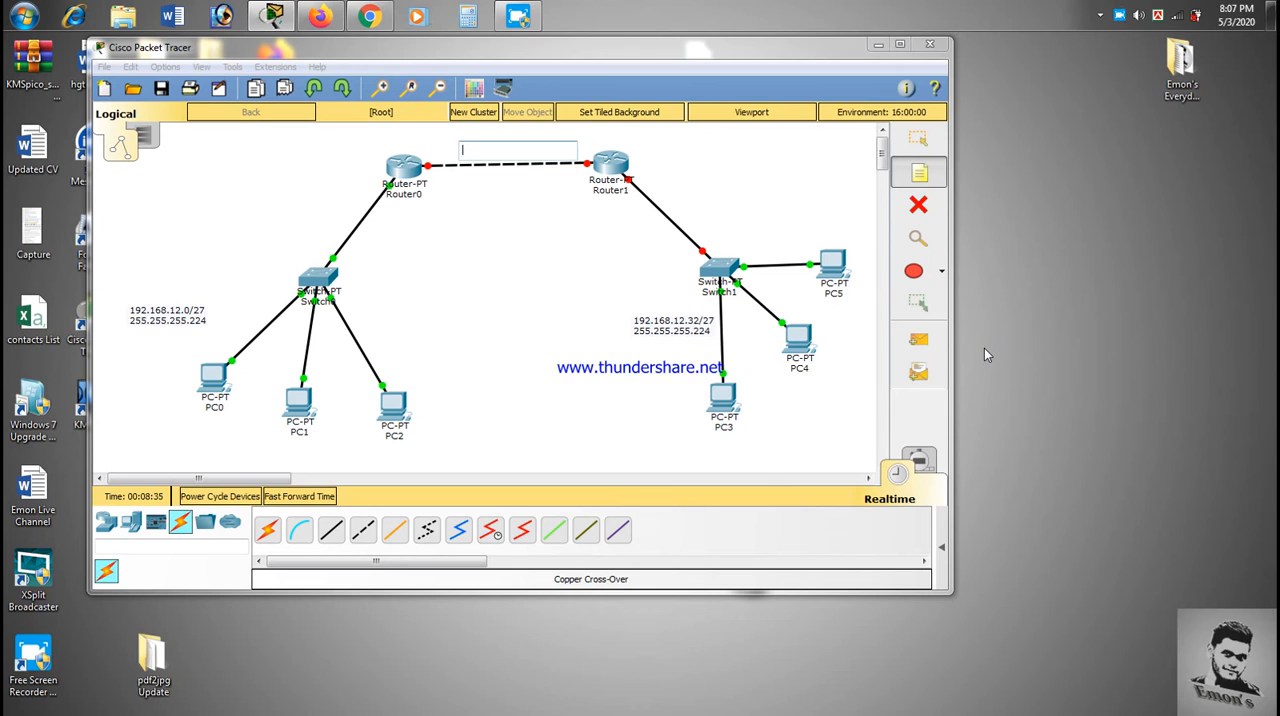
{"action": "type", "text": "11."}
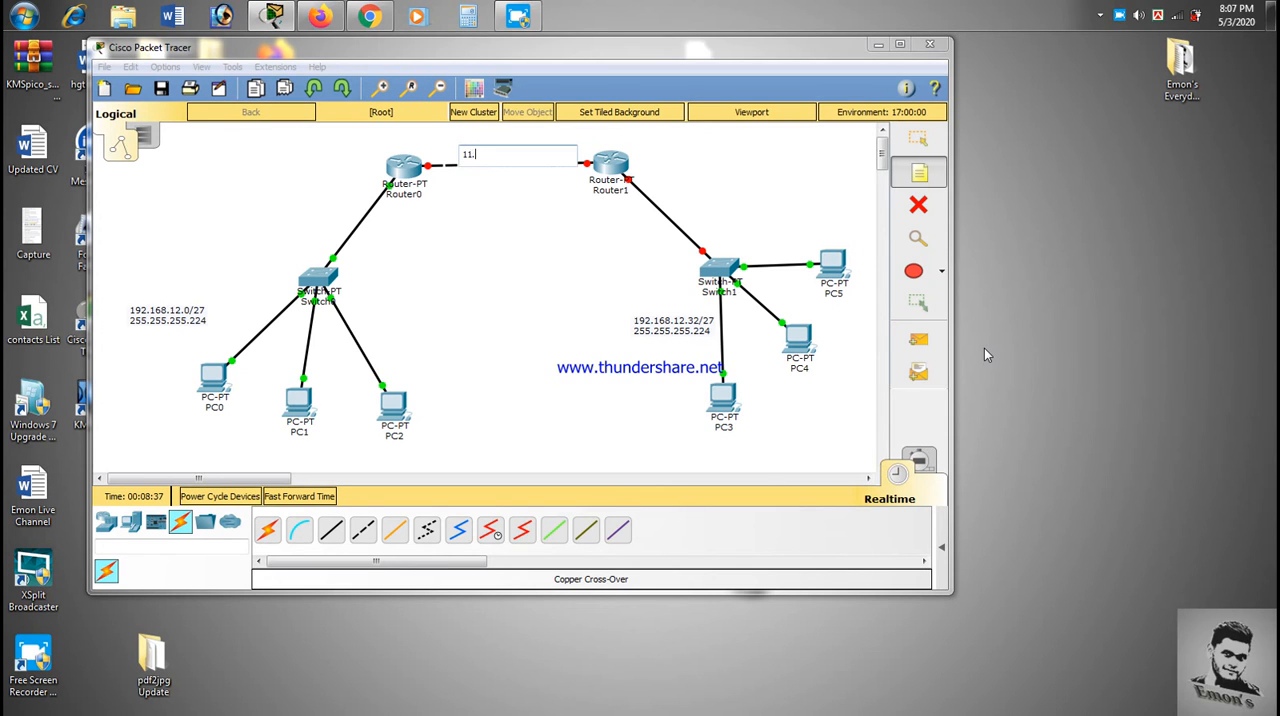
{"action": "type", "text": "11.11.0/"}
{"action": "left_click", "coordinate": [521, 241]}
{"action": "left_click", "coordinate": [910, 145]}
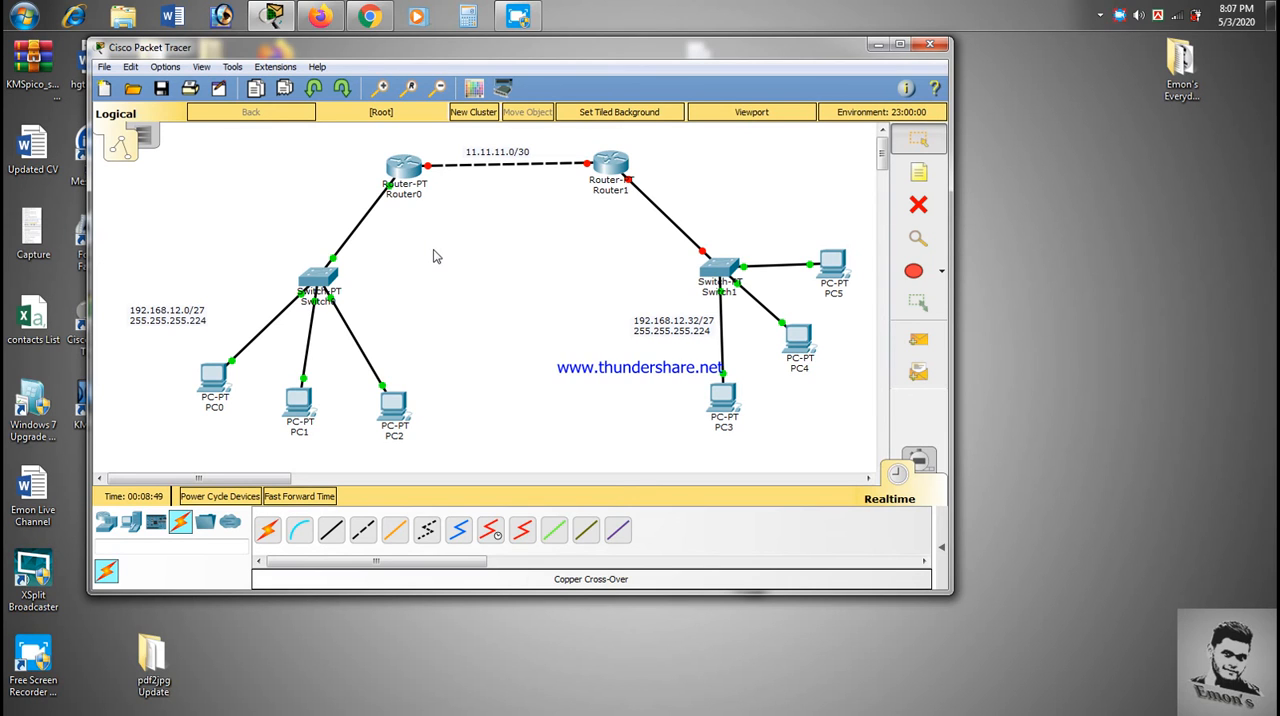
- Add 255.255.255.252 as a second line to the 11.11.11.0/30 note and move the note clear of the router link
{"action": "double_click", "coordinate": [507, 153]}
{"action": "key", "text": "Return"}
{"action": "type", "text": "255.255.255."}
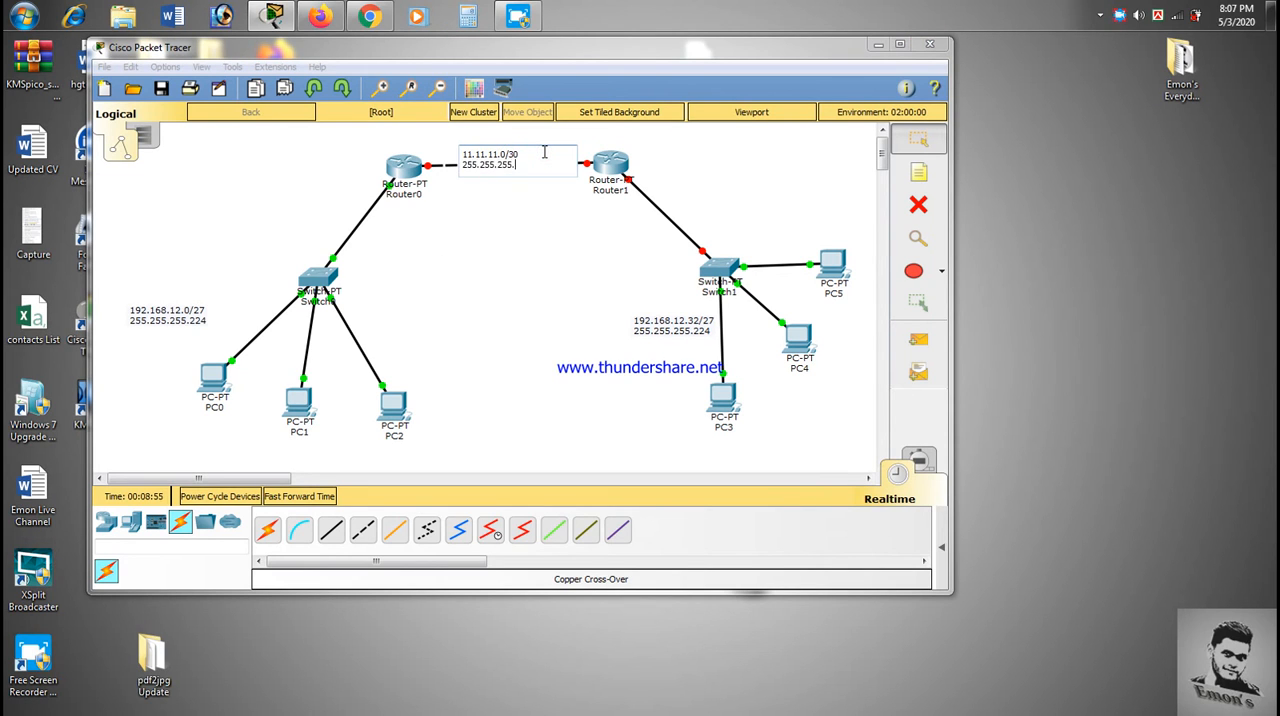
{"action": "type", "text": "252"}
{"action": "left_click", "coordinate": [523, 225]}
{"action": "left_click_drag", "start_coordinate": [517, 161], "coordinate": [521, 150]}
{"action": "left_click", "coordinate": [531, 210]}
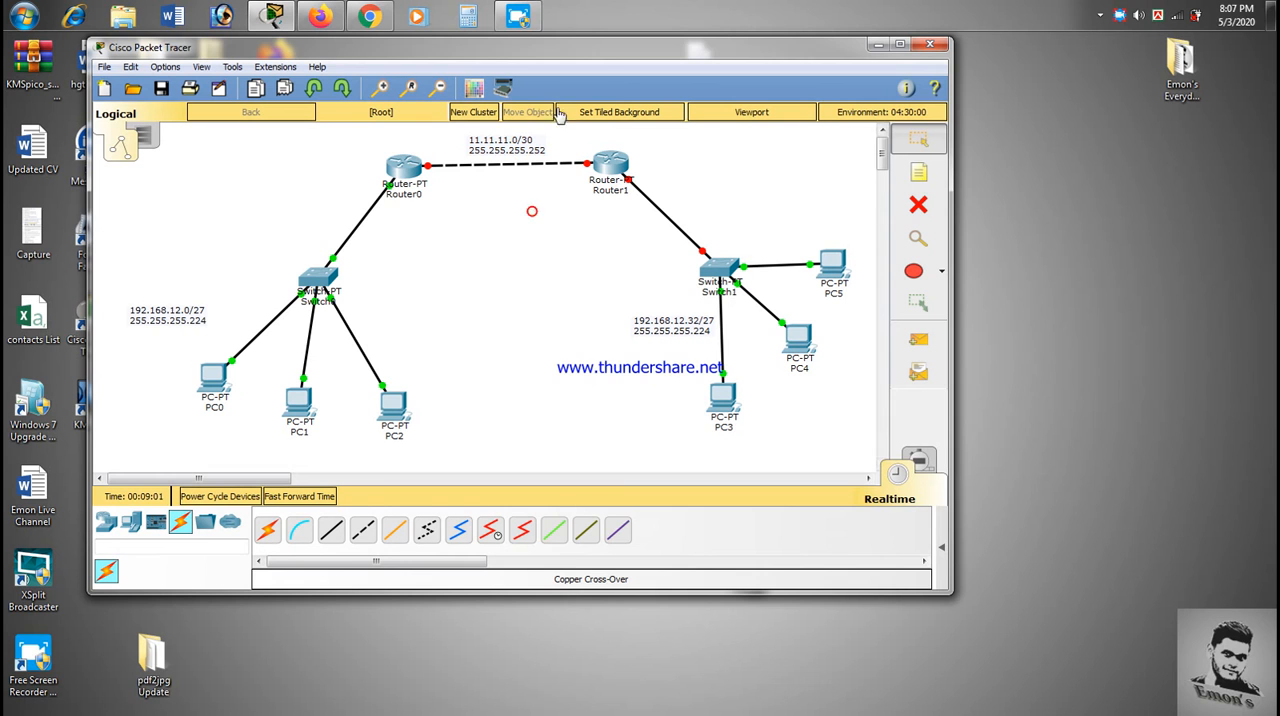
- Reopen Router0's command line and enter configuration mode for interface fastEthernet 1/0
{"action": "left_click", "coordinate": [402, 173]}
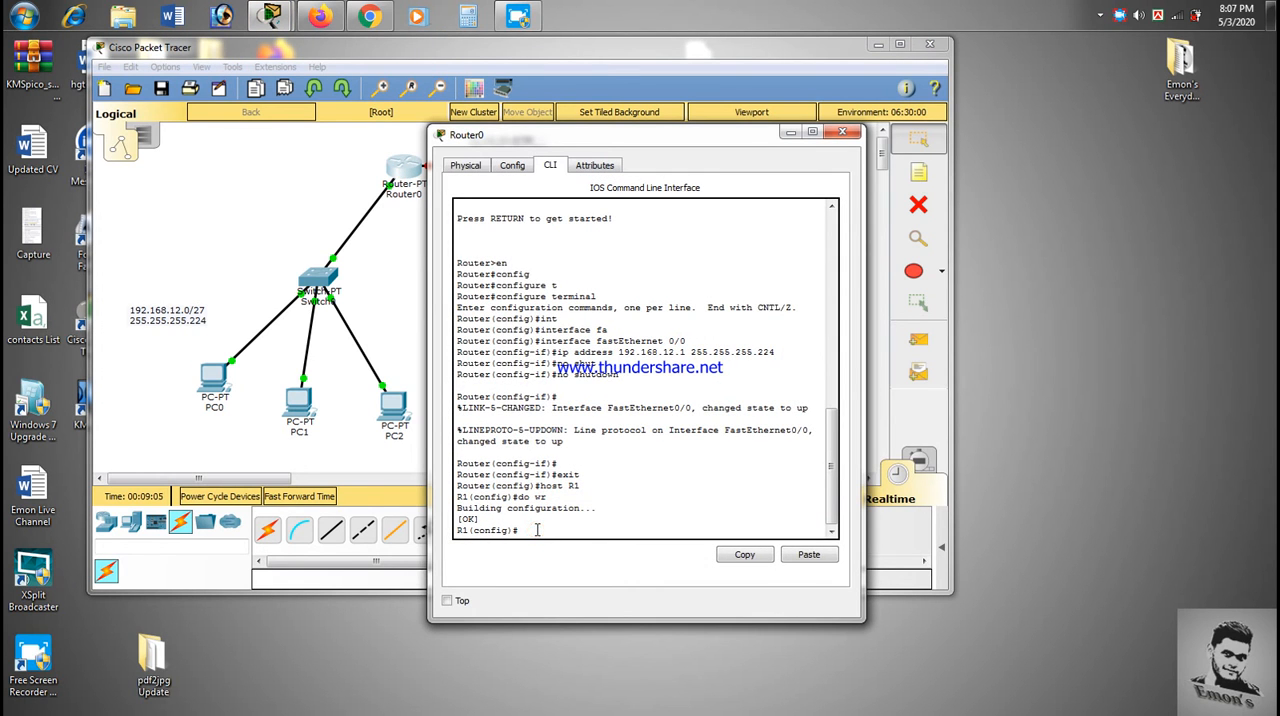
{"action": "type", "text": "int"}
{"action": "key", "text": "Tab"}
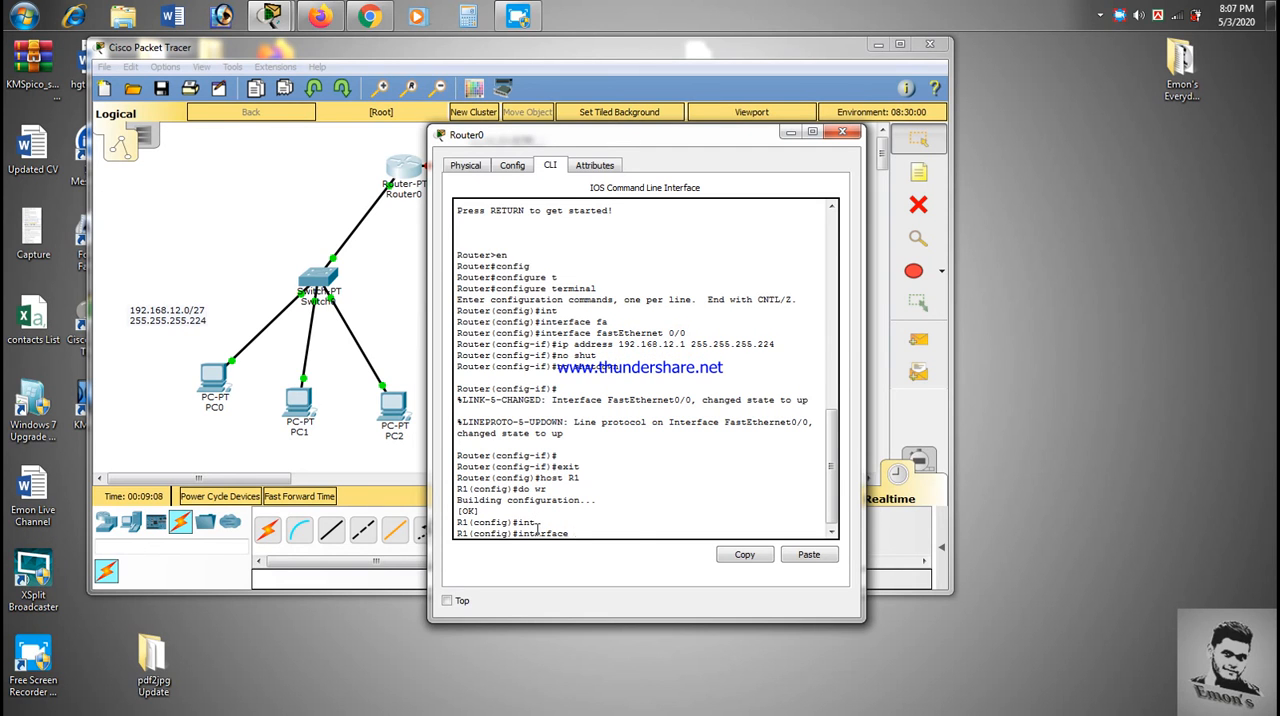
{"action": "type", "text": "fa"}
{"action": "key", "text": "Tab"}
{"action": "type", "text": "1/0"}
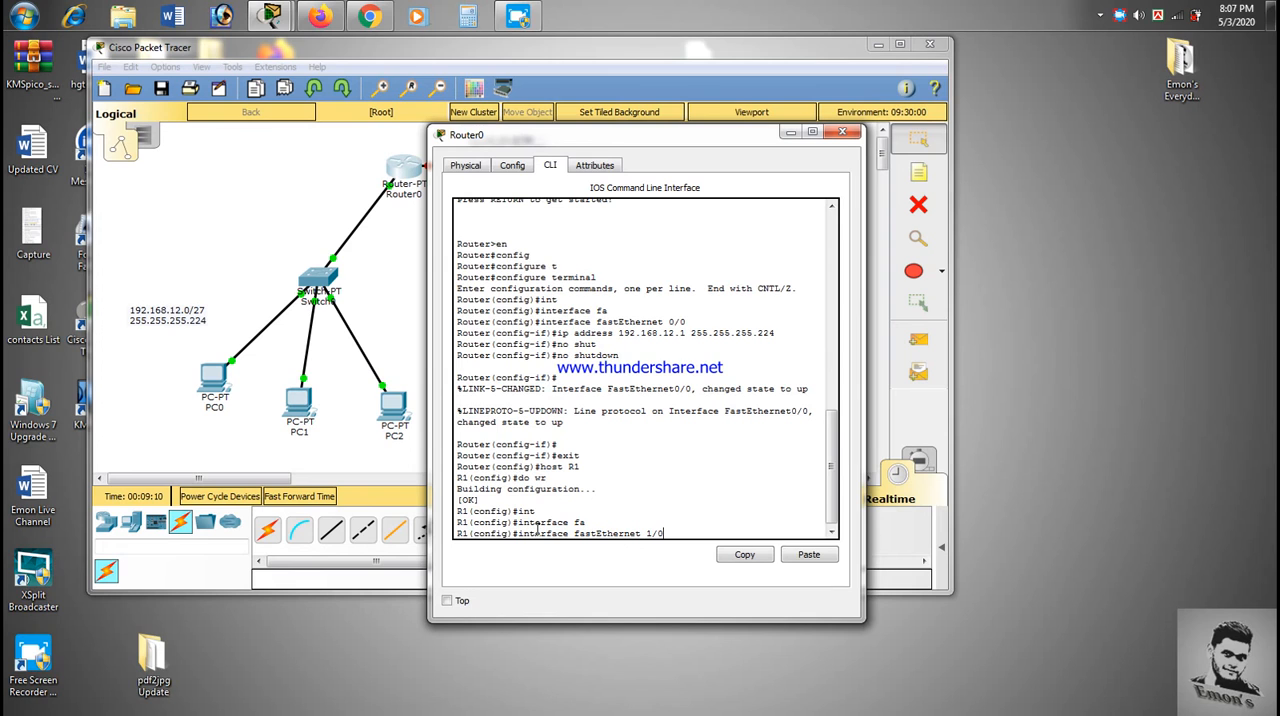
{"action": "key", "text": "Return"}
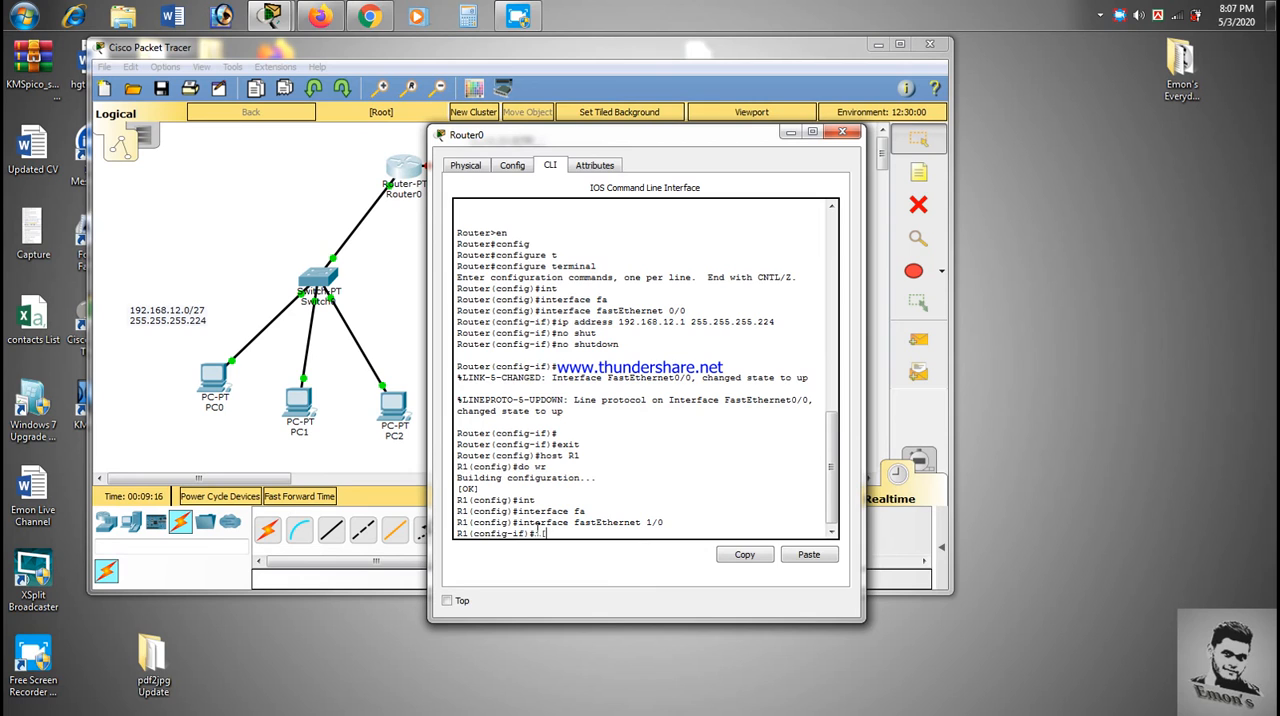
- Assign Router0's fastEthernet 1/0 the IP address 11.11.11.1 with mask 255.255.255.252
{"action": "type", "text": "ip address"}
{"action": "left_click_drag", "start_coordinate": [684, 138], "coordinate": [776, 136]}
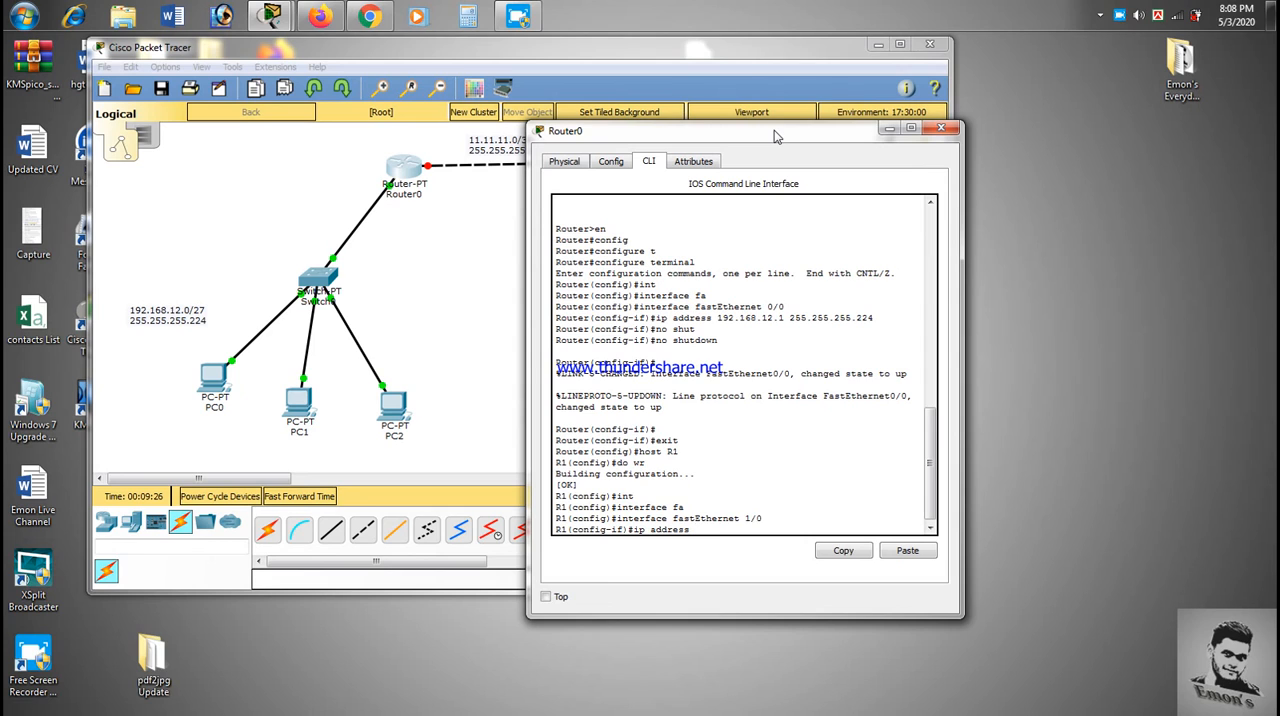
{"action": "type", "text": "11.11.11.1 255.255.255.252"}
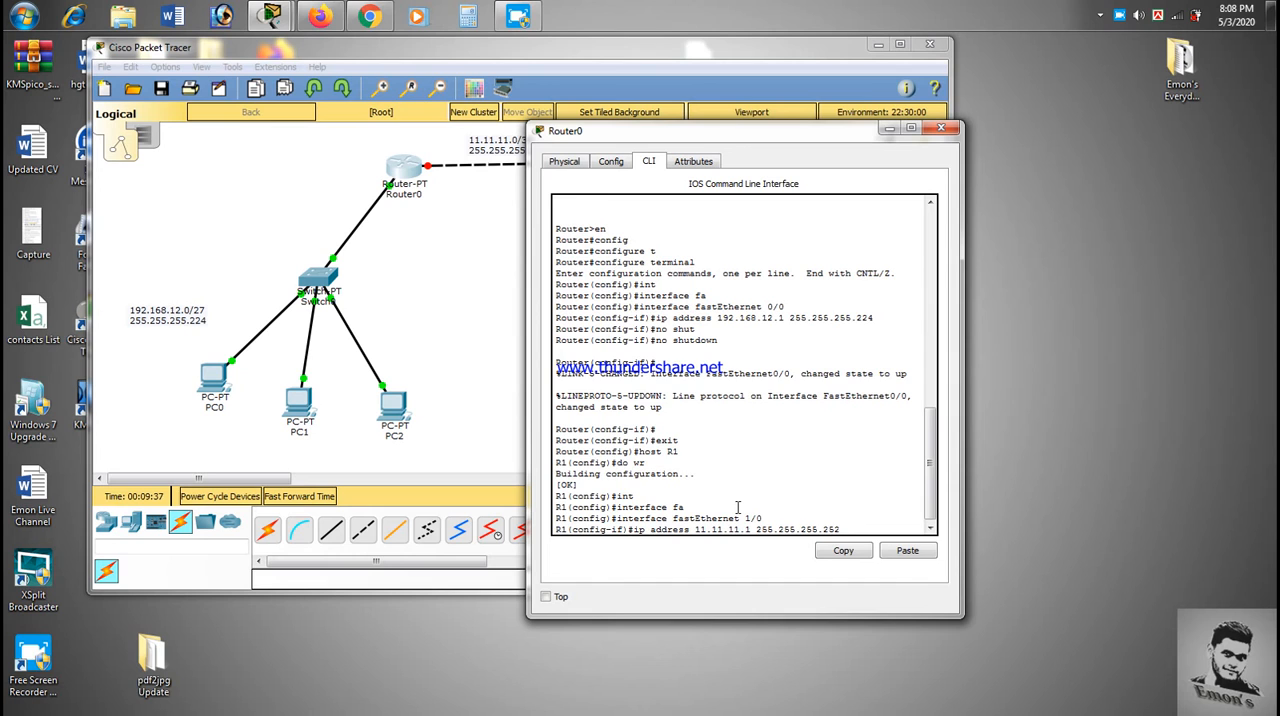
{"action": "key", "text": "Return"}
- Enable fastEthernet 1/0 with no shutdown, save the configuration with do wr, and close Router0's window
{"action": "type", "text": "no shut"}
{"action": "key", "text": "Tab"}
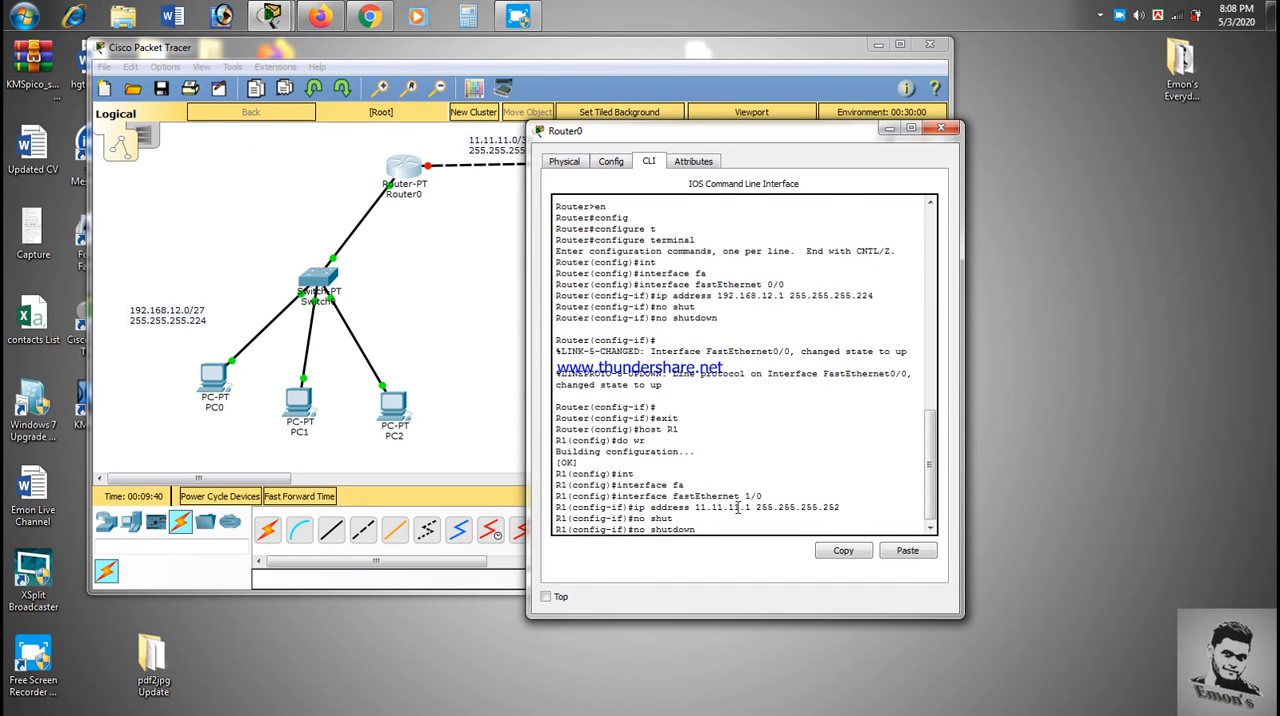
{"action": "key", "text": "Return"}
{"action": "key", "text": "Return"}
{"action": "type", "text": "do wr"}
{"action": "key", "text": "Return"}
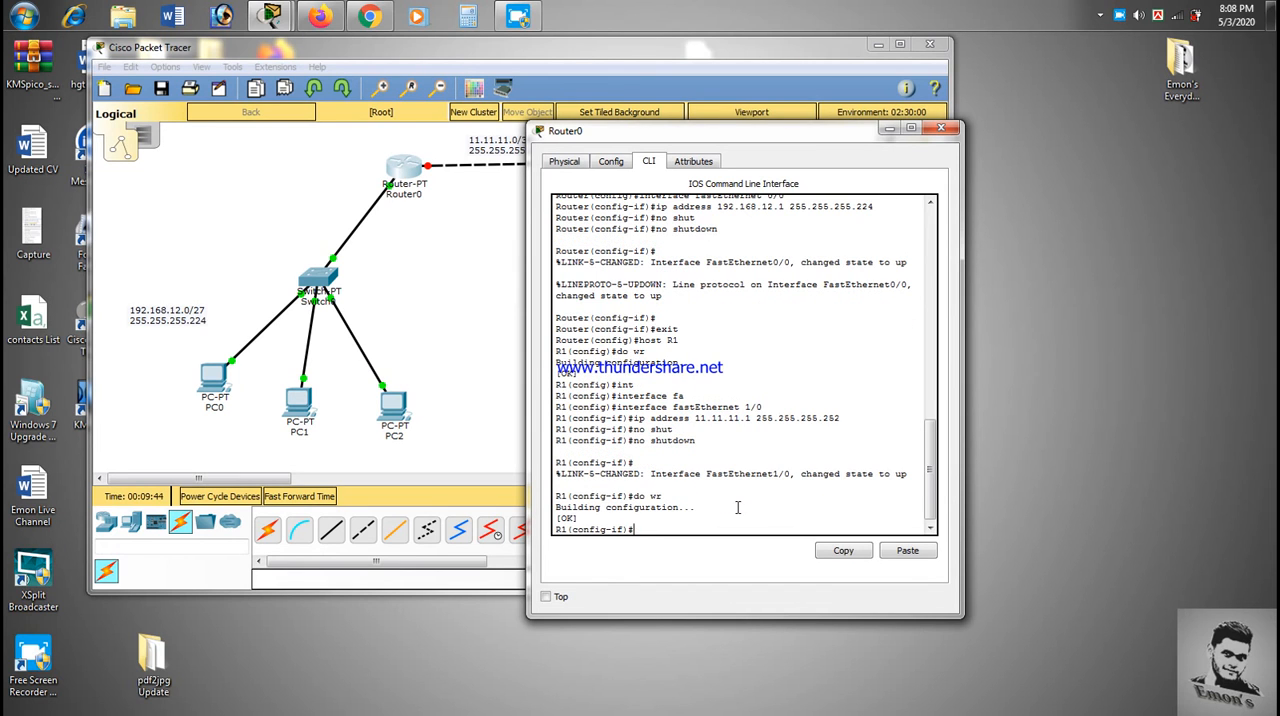
{"action": "left_click", "coordinate": [940, 128]}
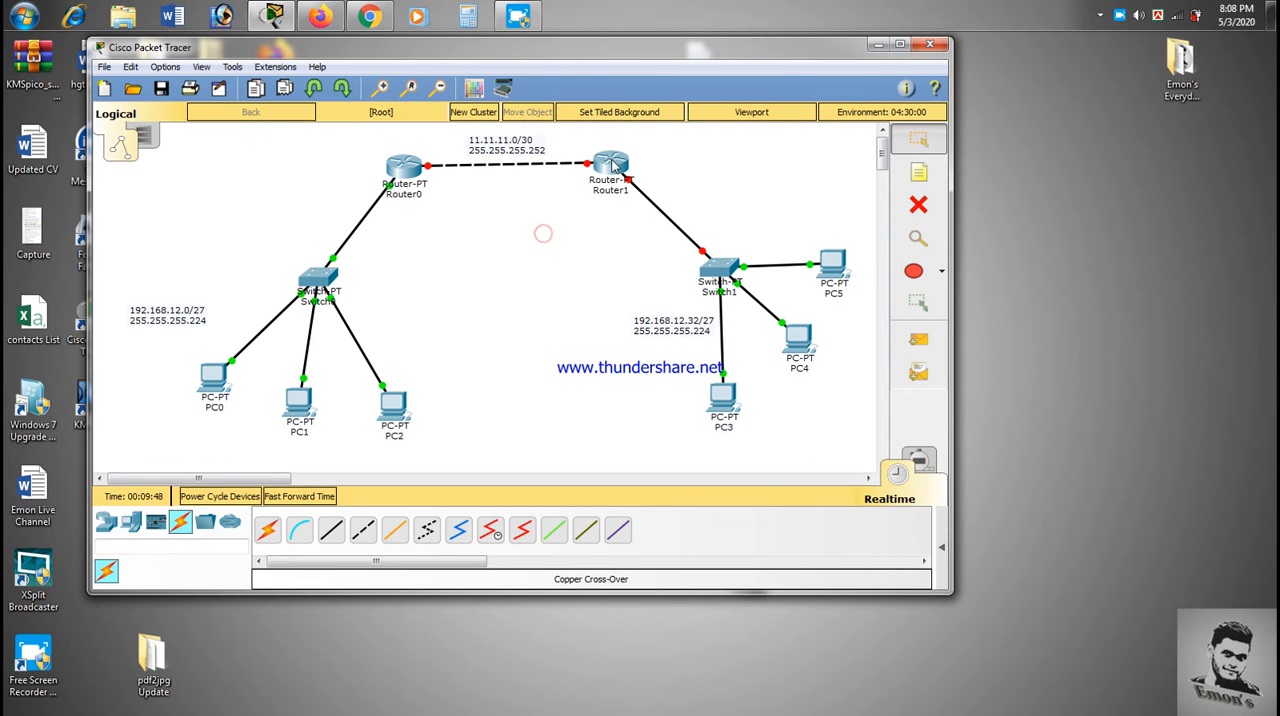
- Open Router1's command line, answer no to the initial configuration dialog, and bring up the router prompt
{"action": "left_click", "coordinate": [613, 166]}
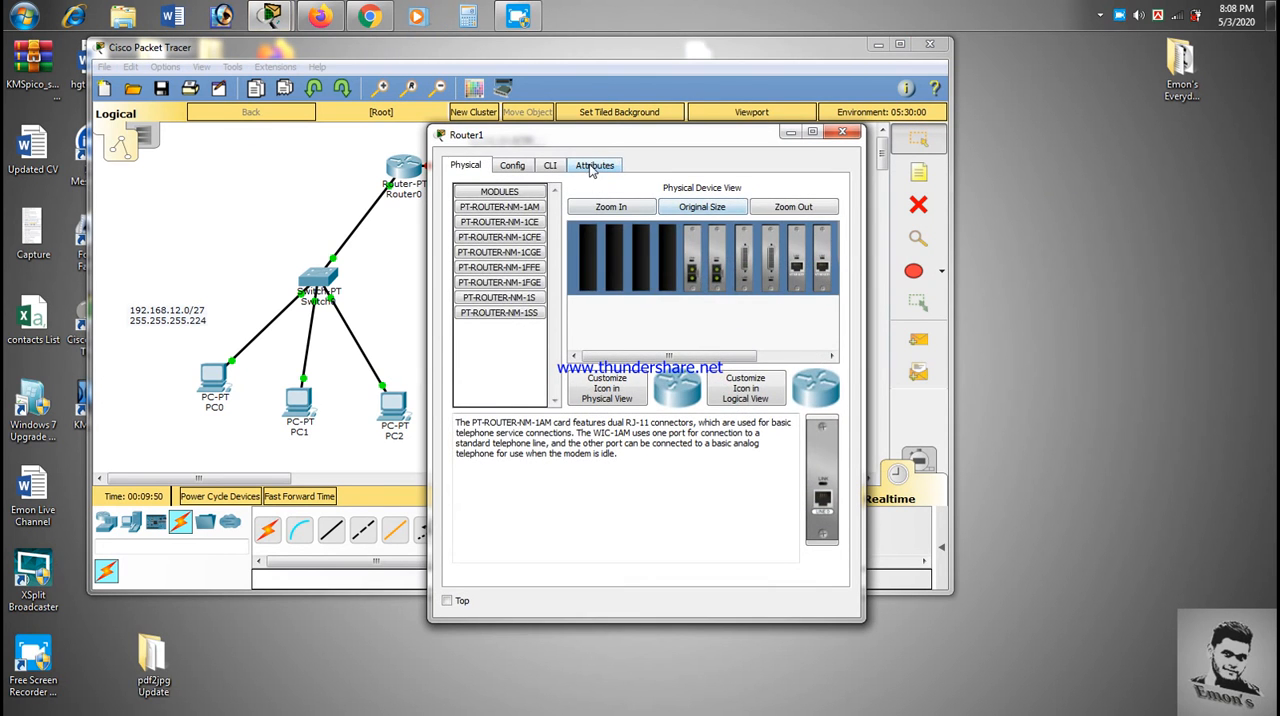
{"action": "left_click", "coordinate": [553, 165]}
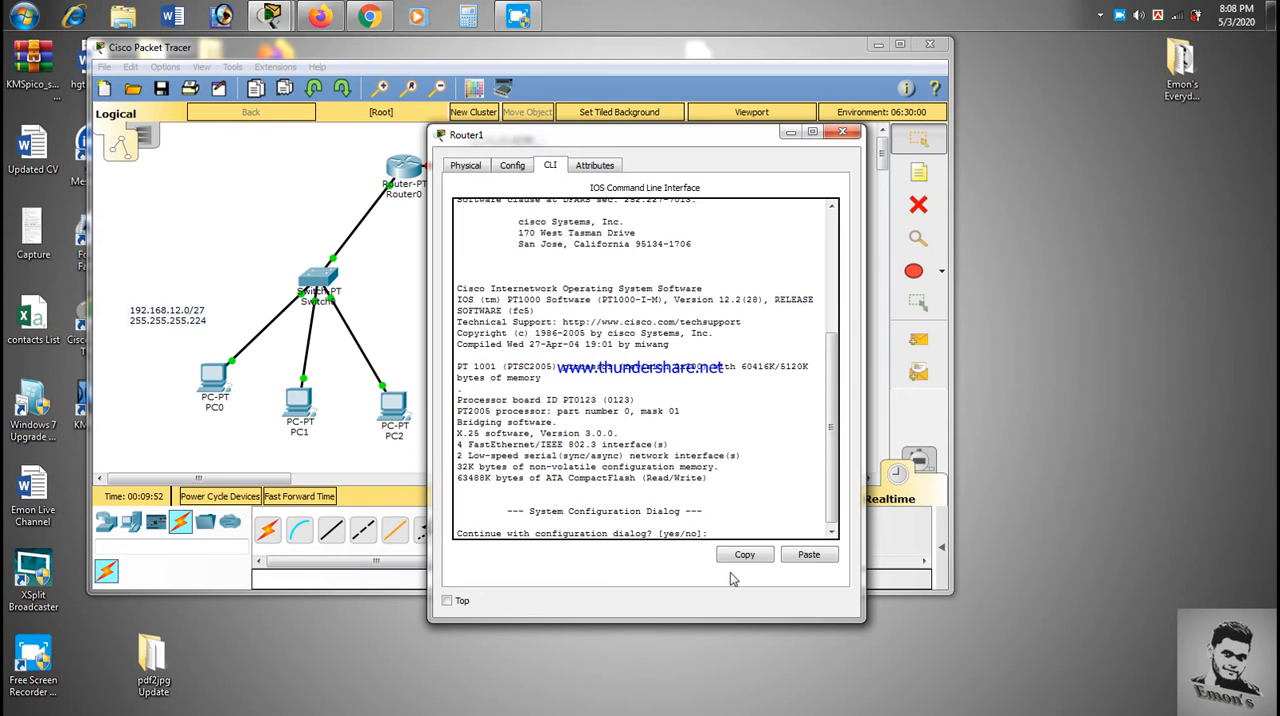
{"action": "type", "text": "no"}
{"action": "key", "text": "Return"}
{"action": "key", "text": "Return"}
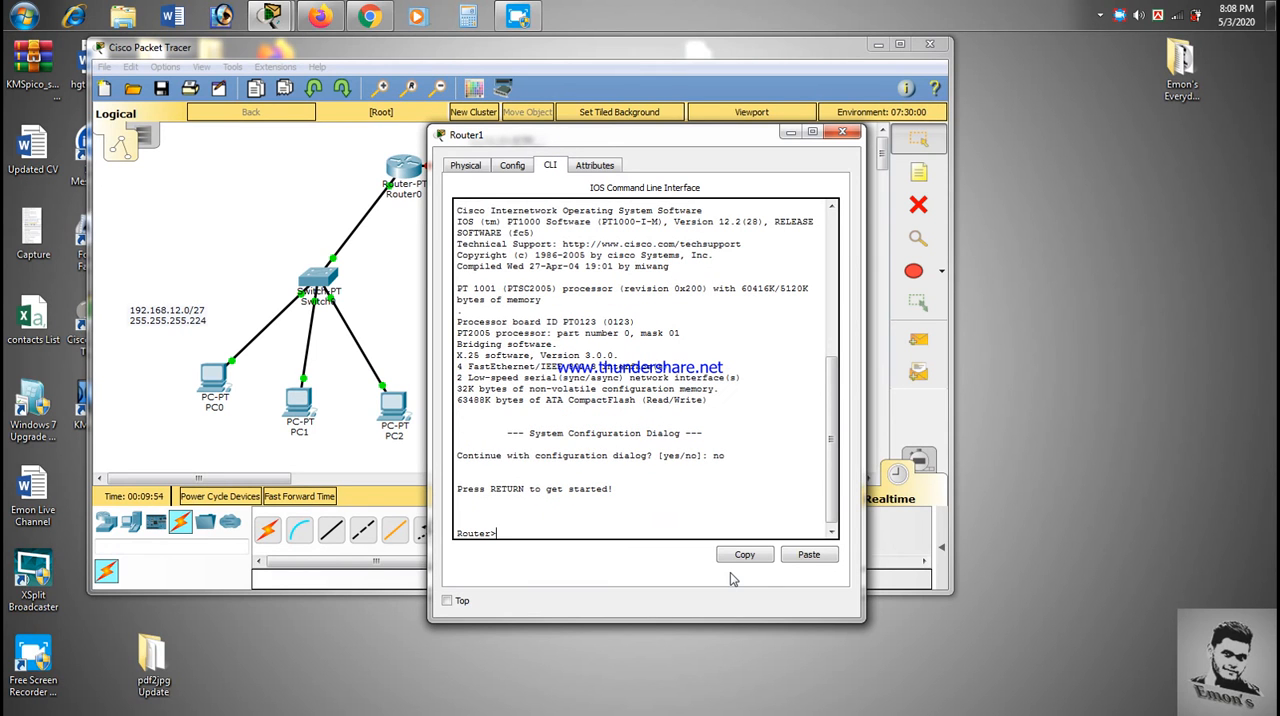
- Enter privileged mode on Router1 with en and switch to global configuration mode with configure terminal
{"action": "type", "text": "en"}
{"action": "key", "text": "Return"}
{"action": "type", "text": "config"}
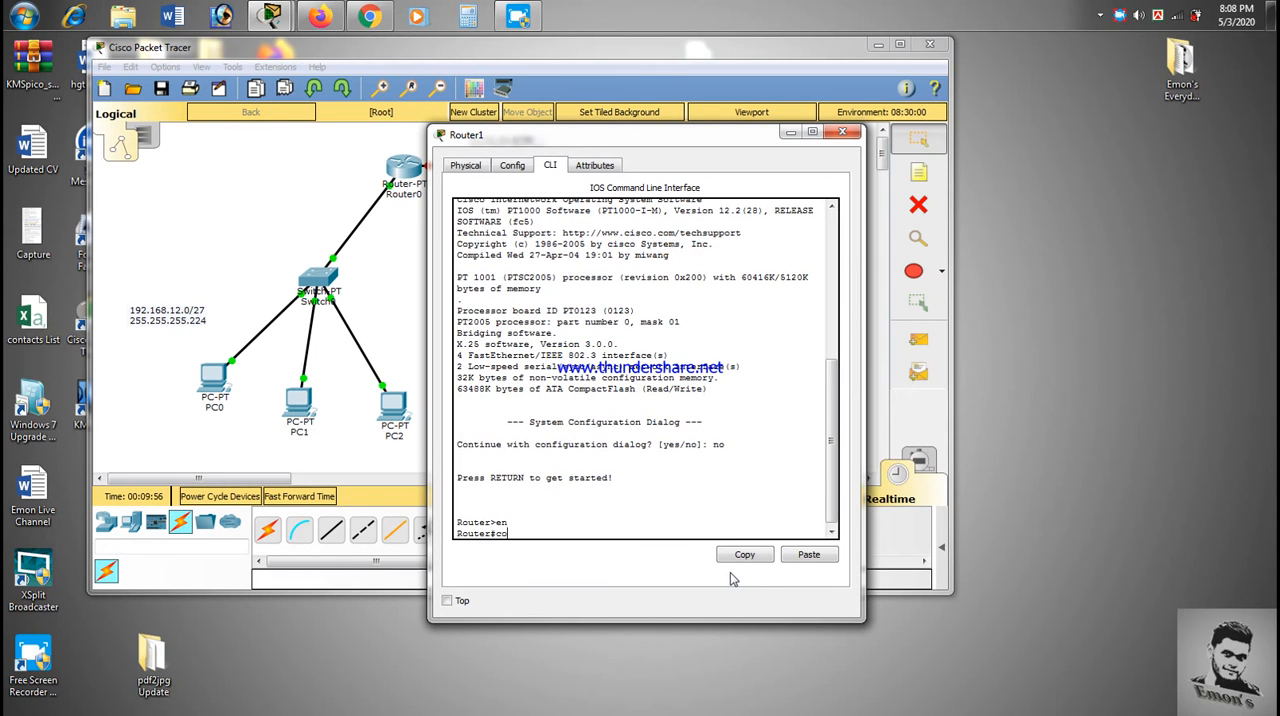
{"action": "key", "text": "Tab"}
{"action": "type", "text": "t"}
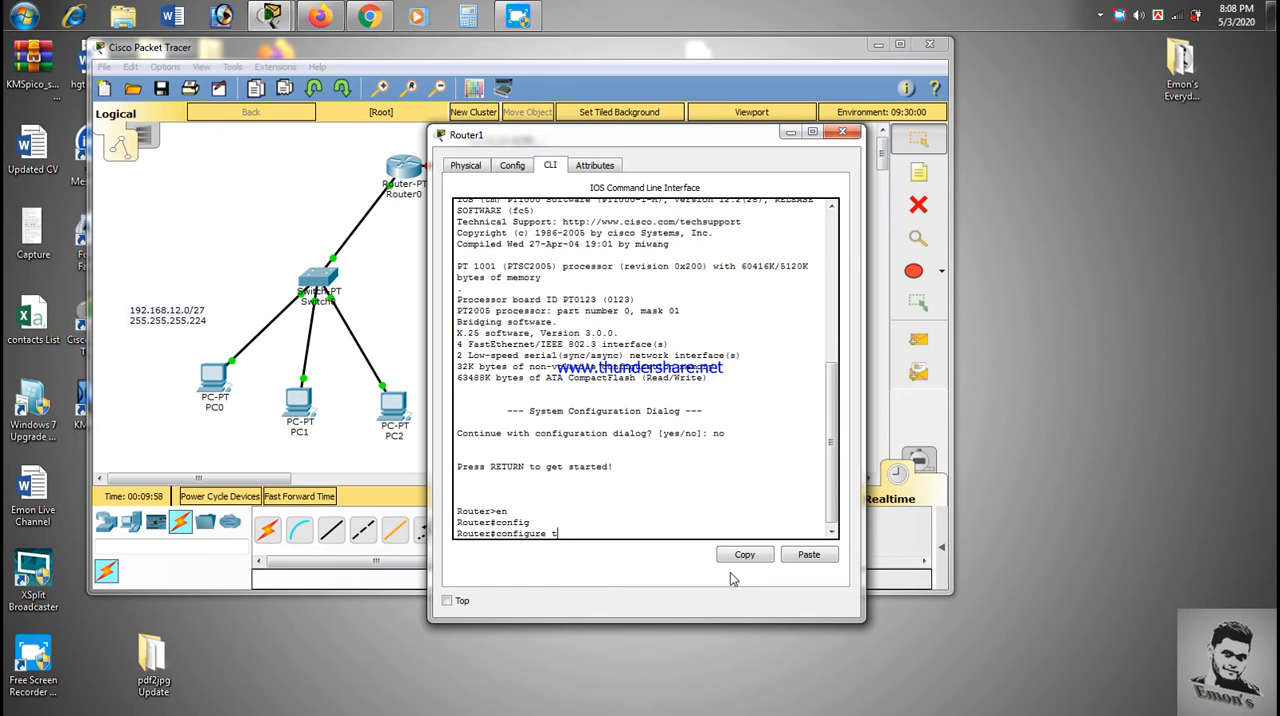
{"action": "key", "text": "Tab"}
{"action": "key", "text": "Return"}
- Enter configuration mode for Router1's interface fastEthernet 0/0
{"action": "type", "text": "int"}
{"action": "key", "text": "Tab"}
{"action": "type", "text": "fa"}
{"action": "key", "text": "Tab"}
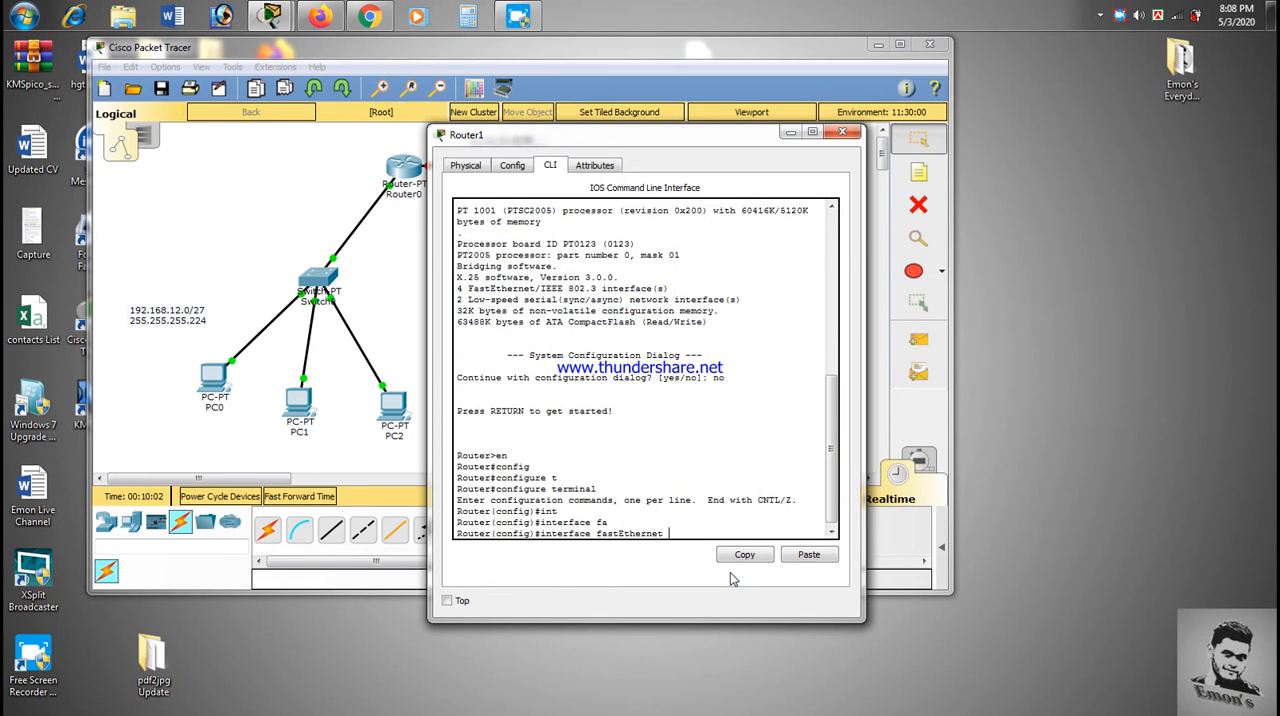
{"action": "type", "text": "0/0"}
{"action": "key", "text": "Return"}
- Assign Router1's fastEthernet 0/0 the IP address 192.168.12.33 with mask 255.255.255.224
{"action": "type", "text": "ip address"}
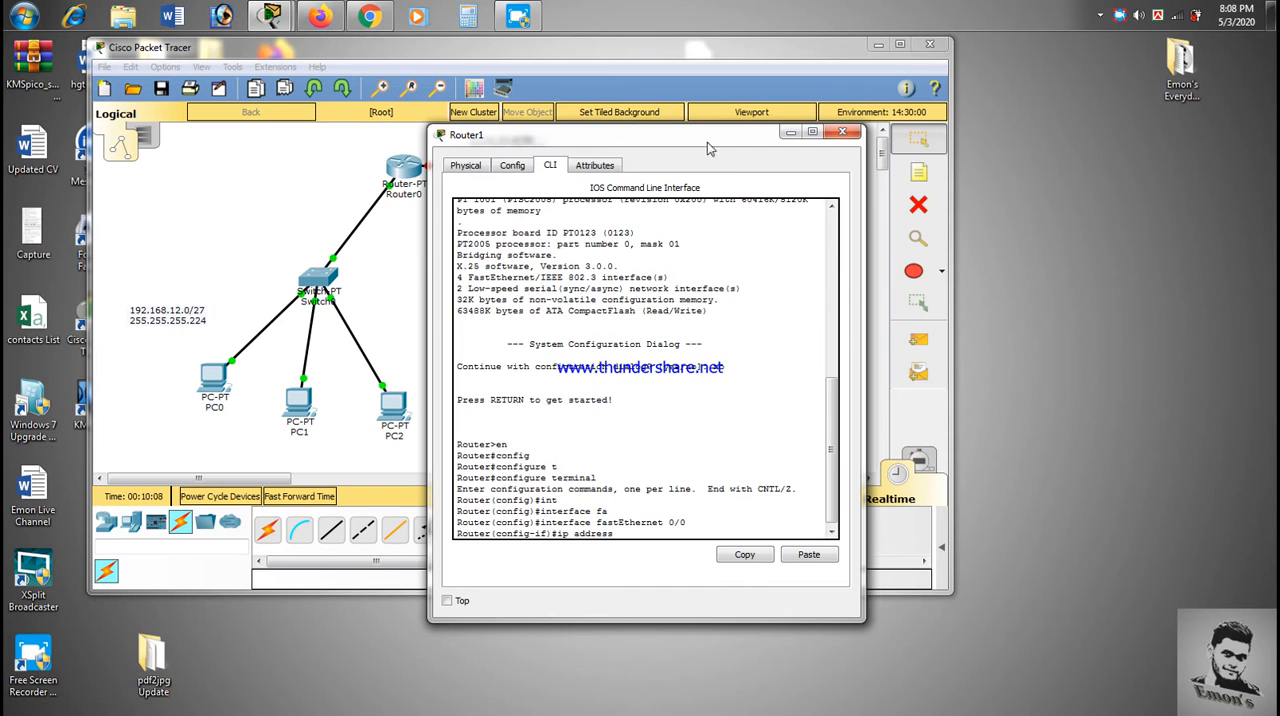
{"action": "left_click_drag", "start_coordinate": [707, 140], "coordinate": [362, 81]}
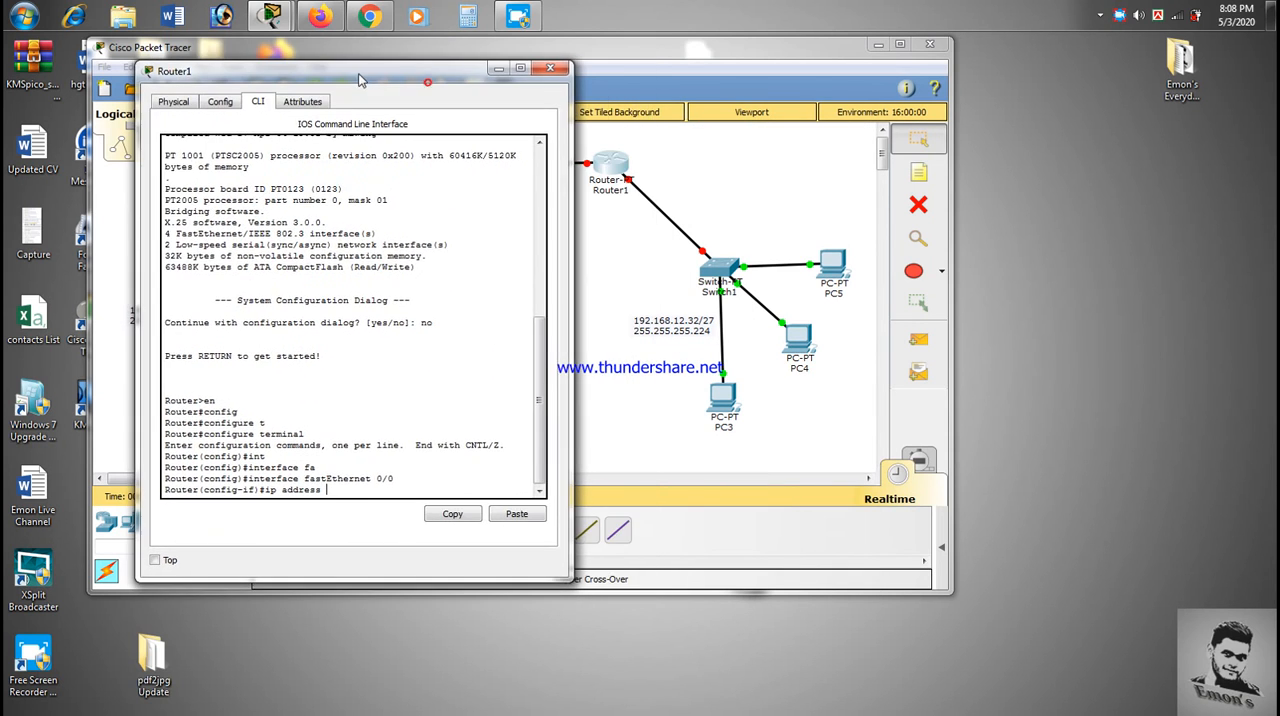
{"action": "type", "text": "2.168.12.33 255.255"}
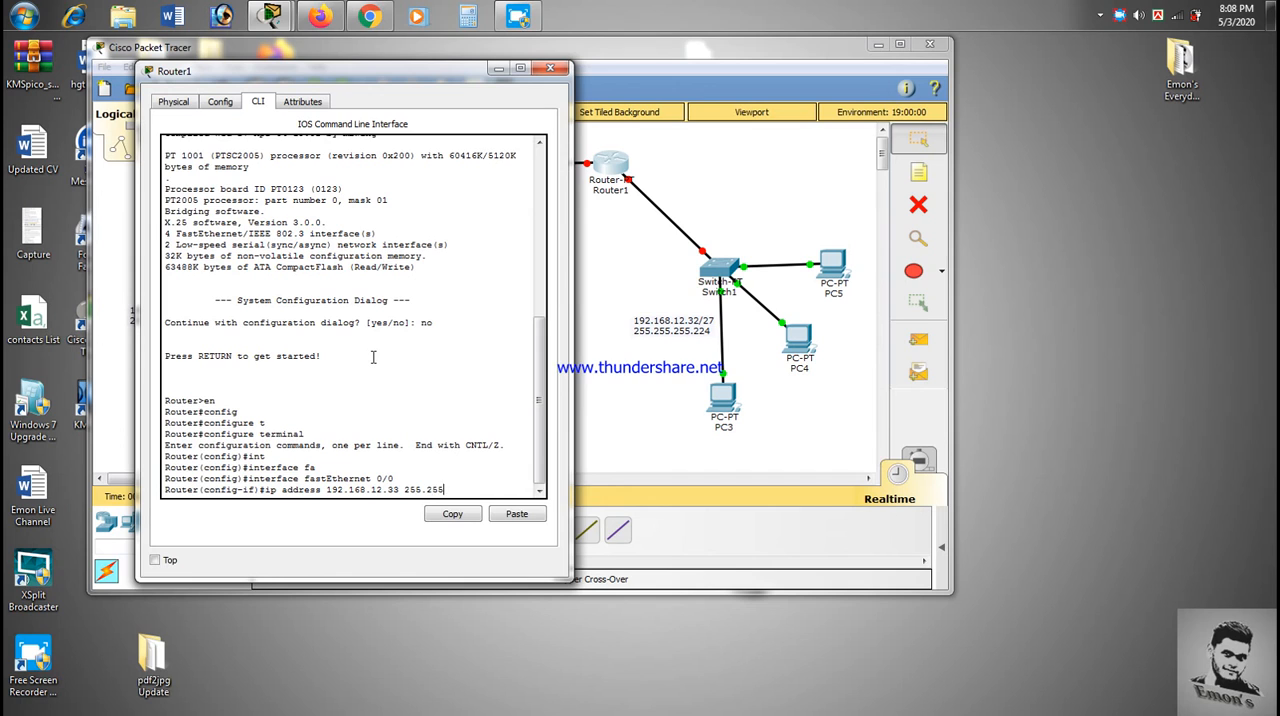
{"action": "type", "text": ".255.25224"}
{"action": "key", "text": "Return"}
- Enable Router1's fastEthernet 0/0 with no shutdown and return to the interface configuration prompt
{"action": "type", "text": "no shut"}
{"action": "key", "text": "Tab"}
{"action": "key", "text": "Return"}
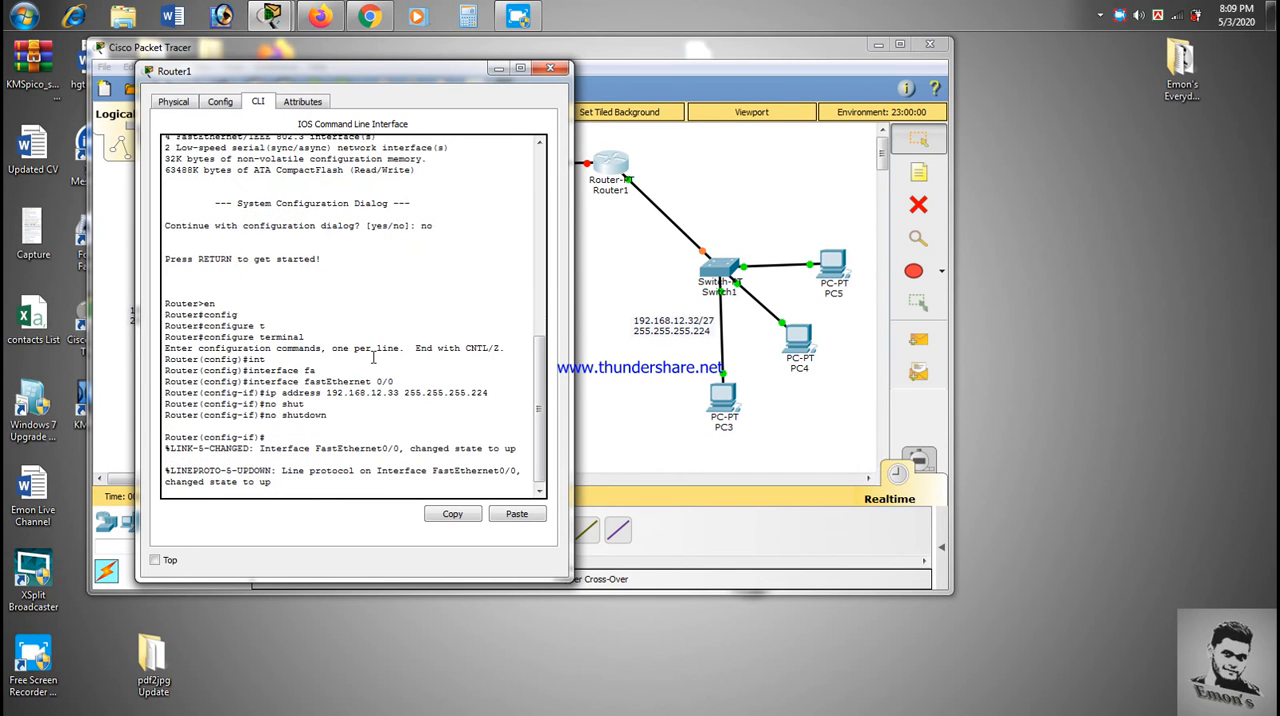
{"action": "key", "text": "Return"}
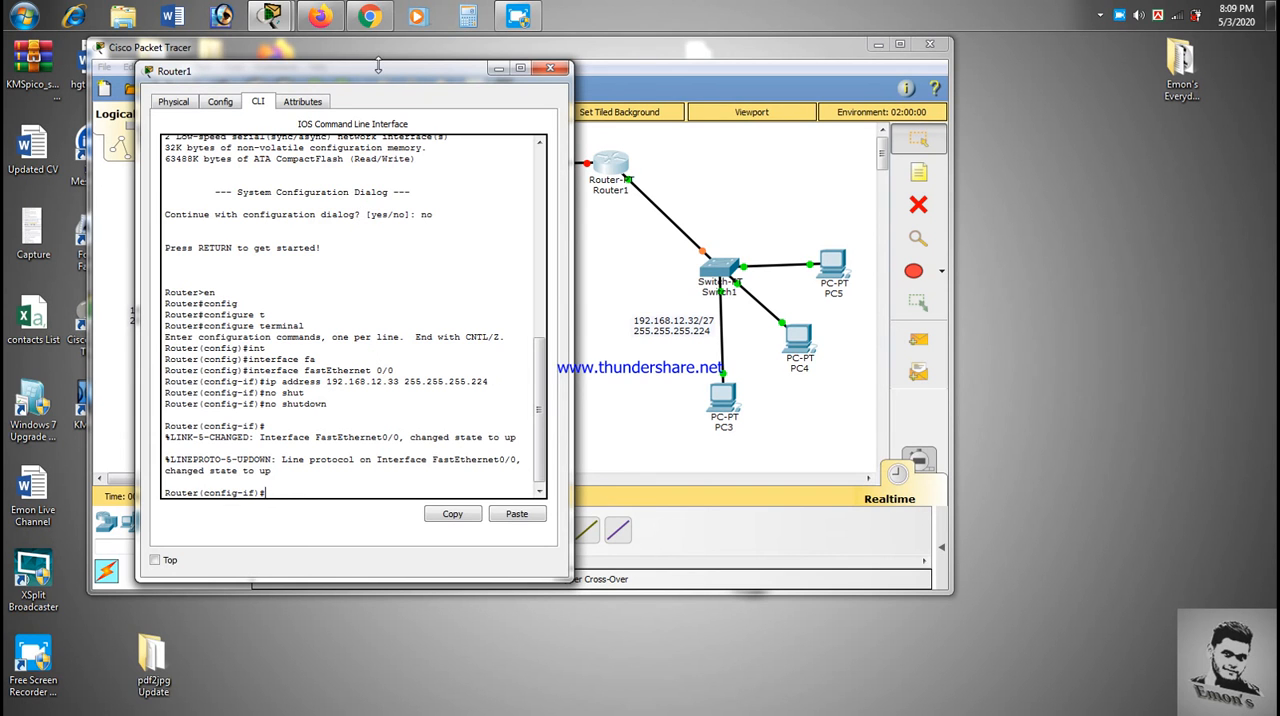
- Show Router1's graphical configuration settings and check which port it uses on the link to Router0
{"action": "left_click_drag", "start_coordinate": [388, 75], "coordinate": [793, 166]}
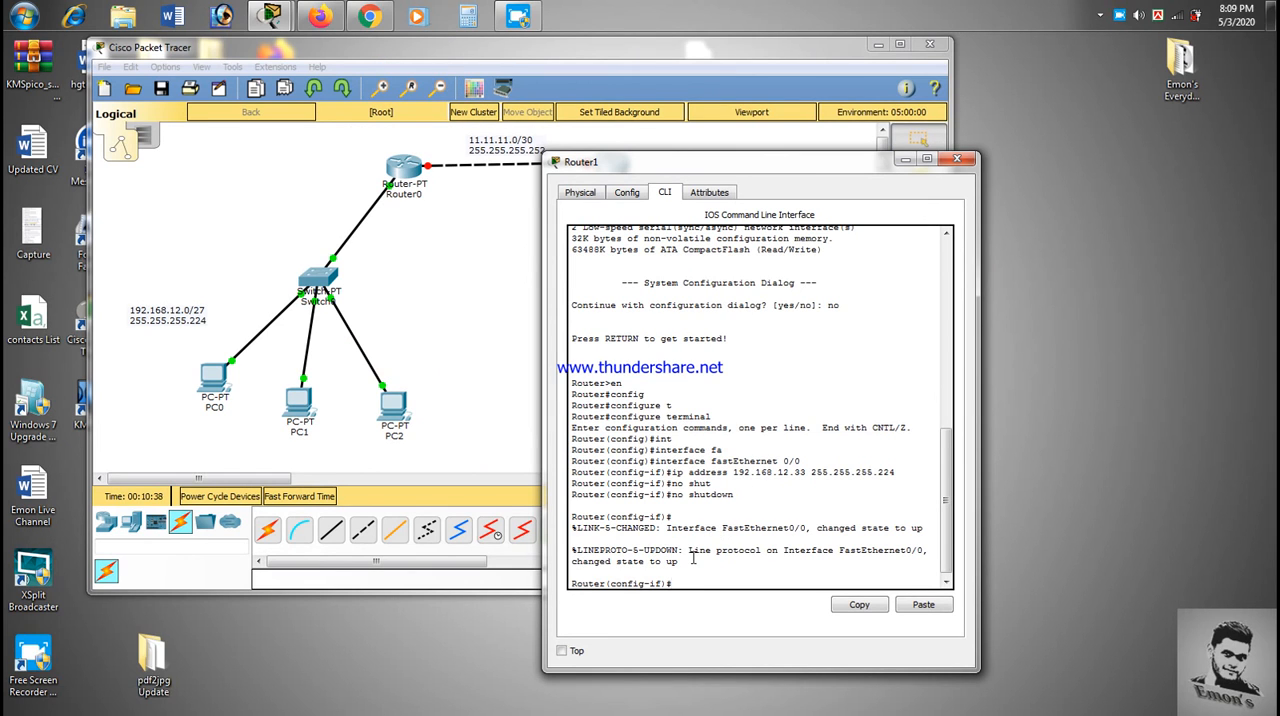
{"action": "left_click", "coordinate": [628, 196]}
{"action": "left_click_drag", "start_coordinate": [662, 170], "coordinate": [548, 201]}
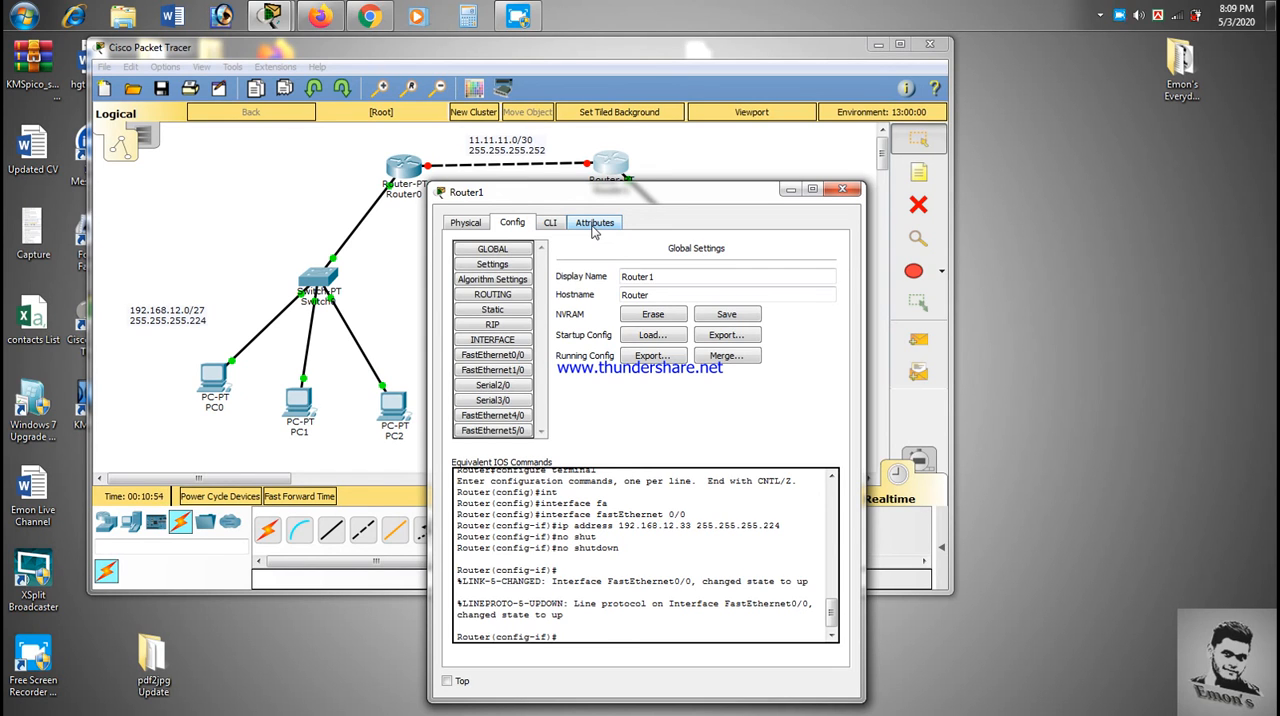
{"action": "left_click", "coordinate": [550, 222]}
{"action": "left_click", "coordinate": [513, 222]}
{"action": "left_click_drag", "start_coordinate": [579, 201], "coordinate": [618, 231]}
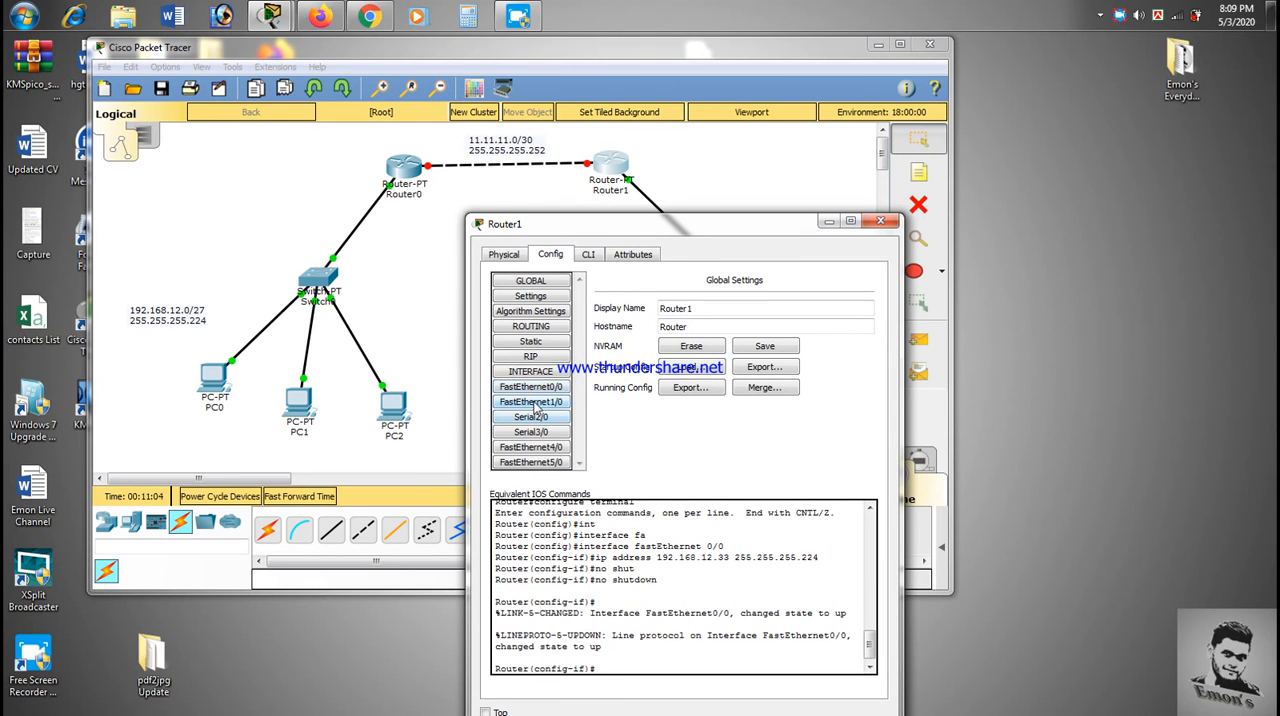
{"action": "left_click", "coordinate": [575, 174]}
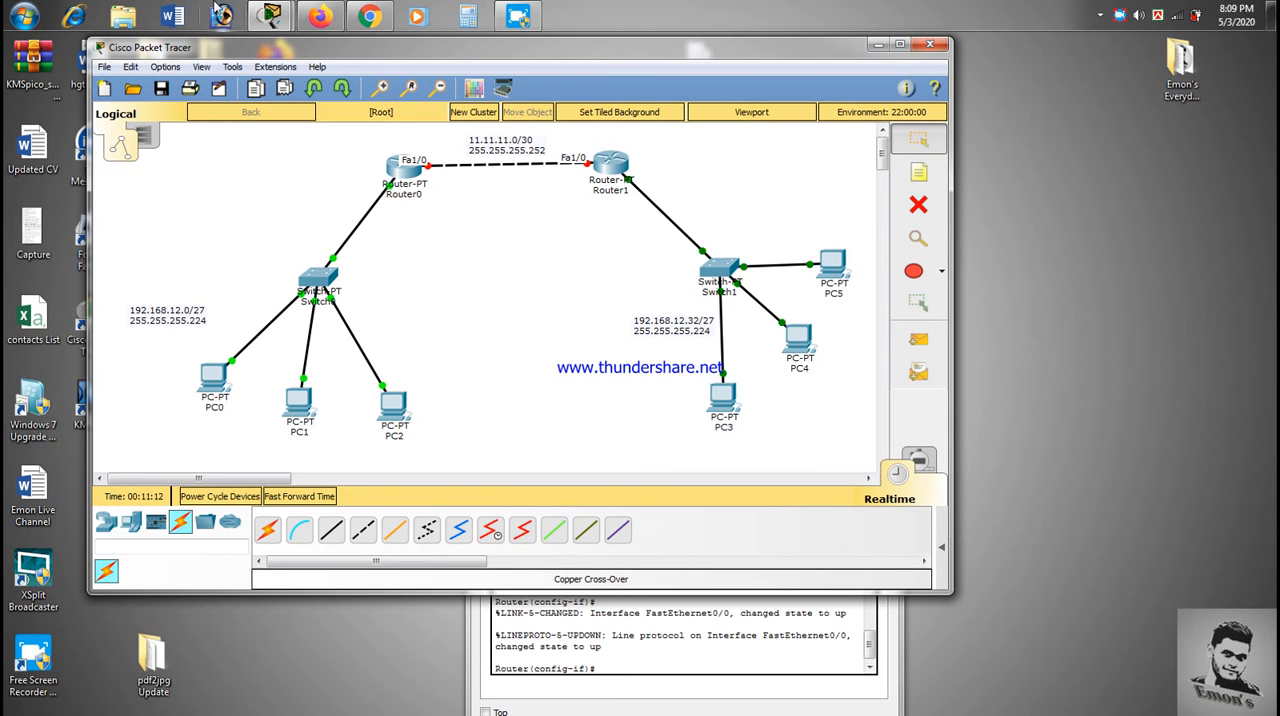
{"action": "mouse_move", "coordinate": [270, 15]}
{"action": "left_click", "coordinate": [340, 100]}
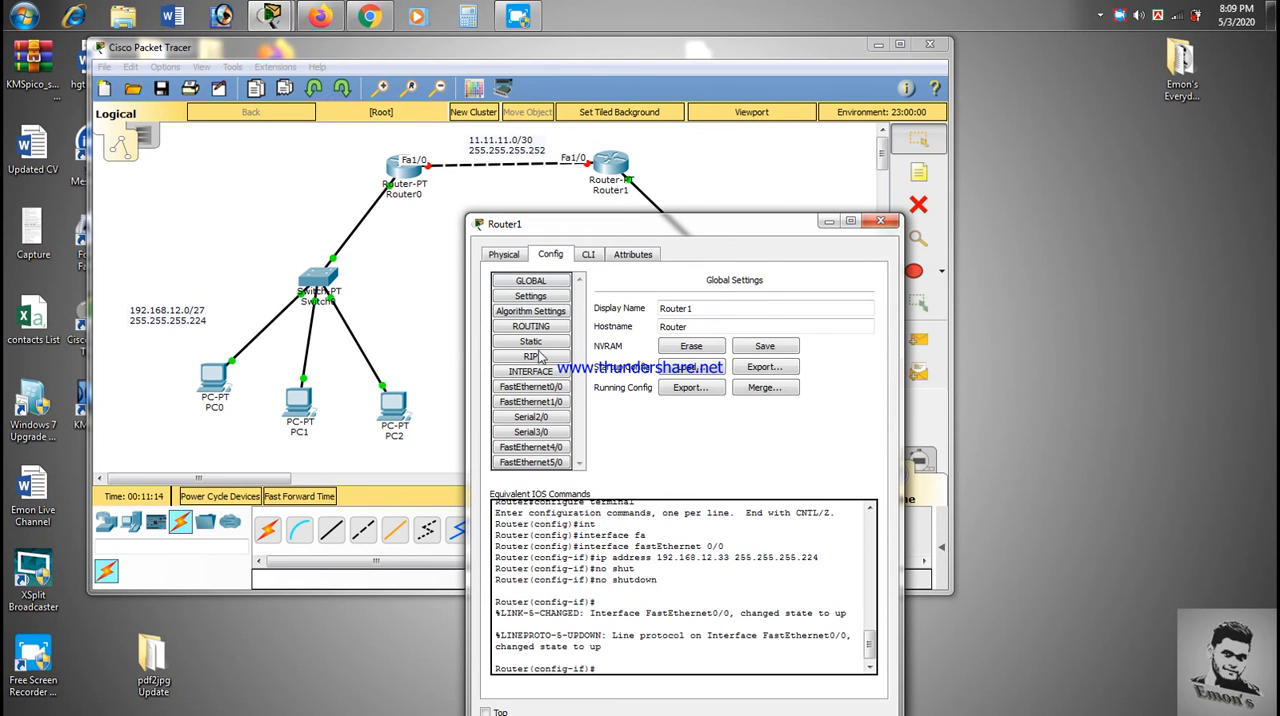
- Turn on Router1's FastEthernet1/0 port and set its IP address to 11.11.11.2 in the graphical configuration
{"action": "left_click", "coordinate": [553, 403]}
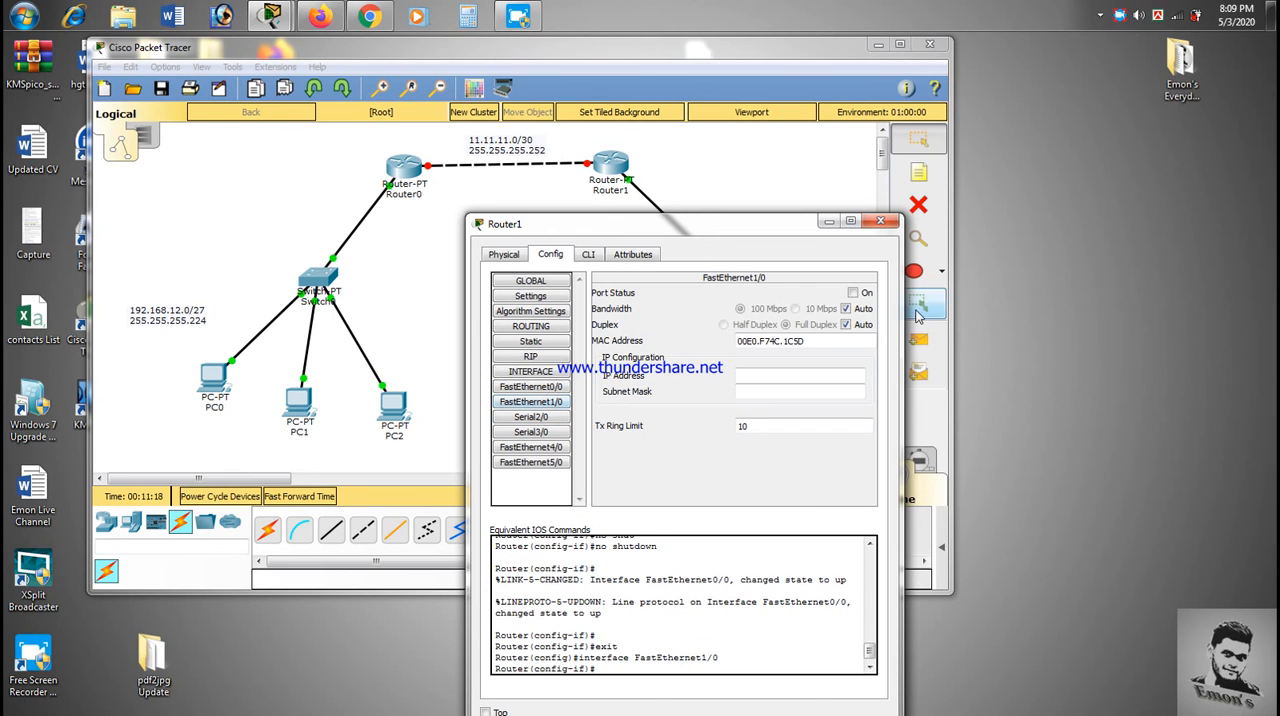
{"action": "left_click", "coordinate": [853, 293]}
{"action": "left_click", "coordinate": [813, 373]}
{"action": "type", "text": "11.1"}
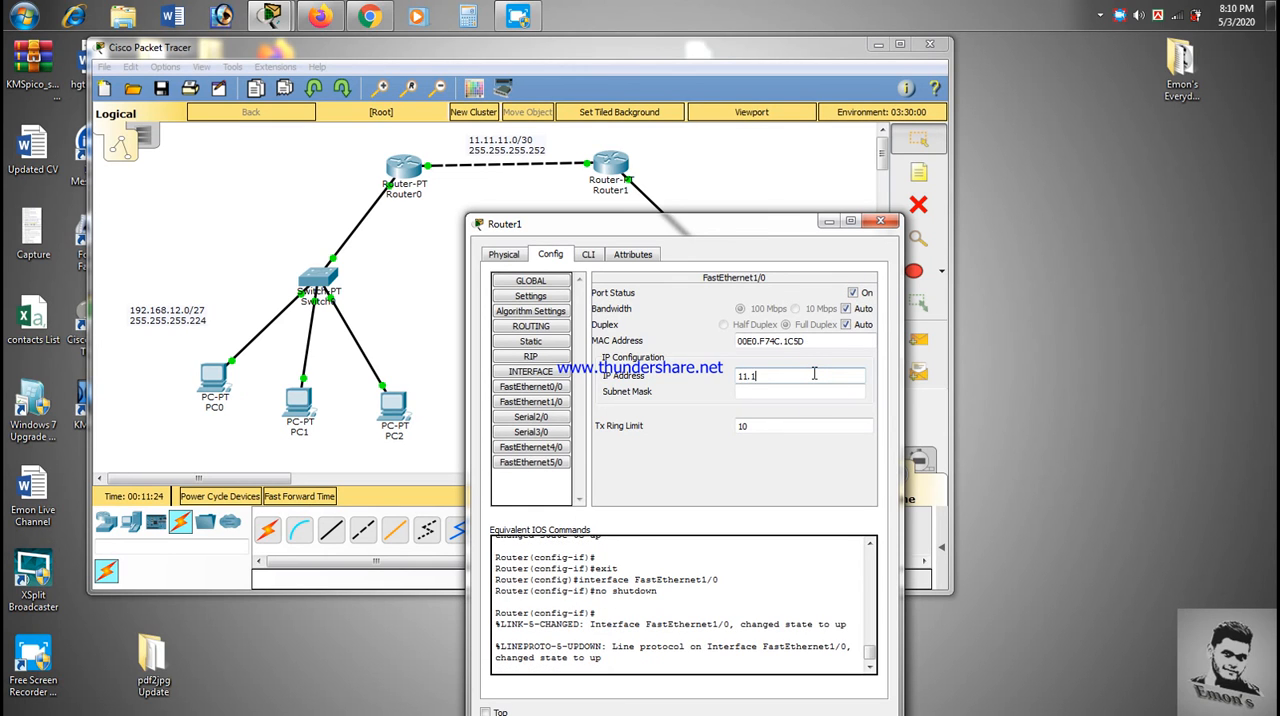
{"action": "type", "text": "1.11.2"}
- Set the FastEthernet1/0 subnet mask to 255.255.255.252 and close Router1's window
{"action": "left_click", "coordinate": [800, 391]}
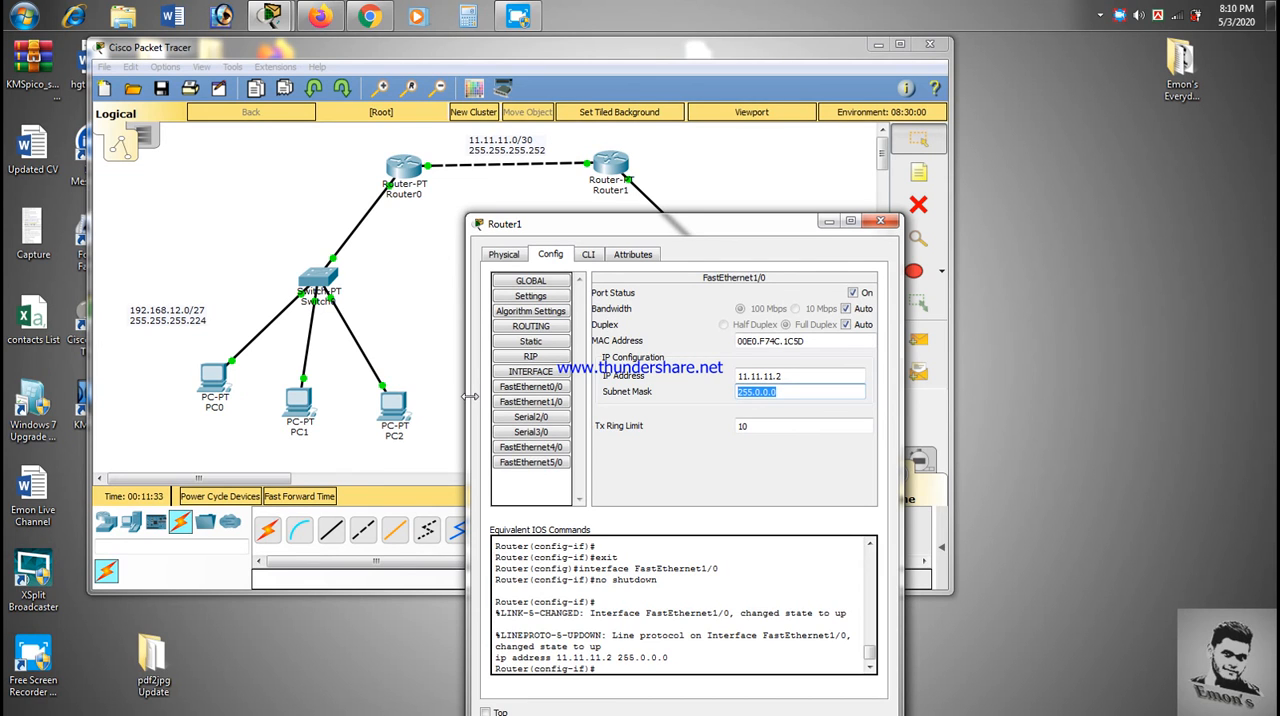
{"action": "type", "text": "255.255.255.252"}
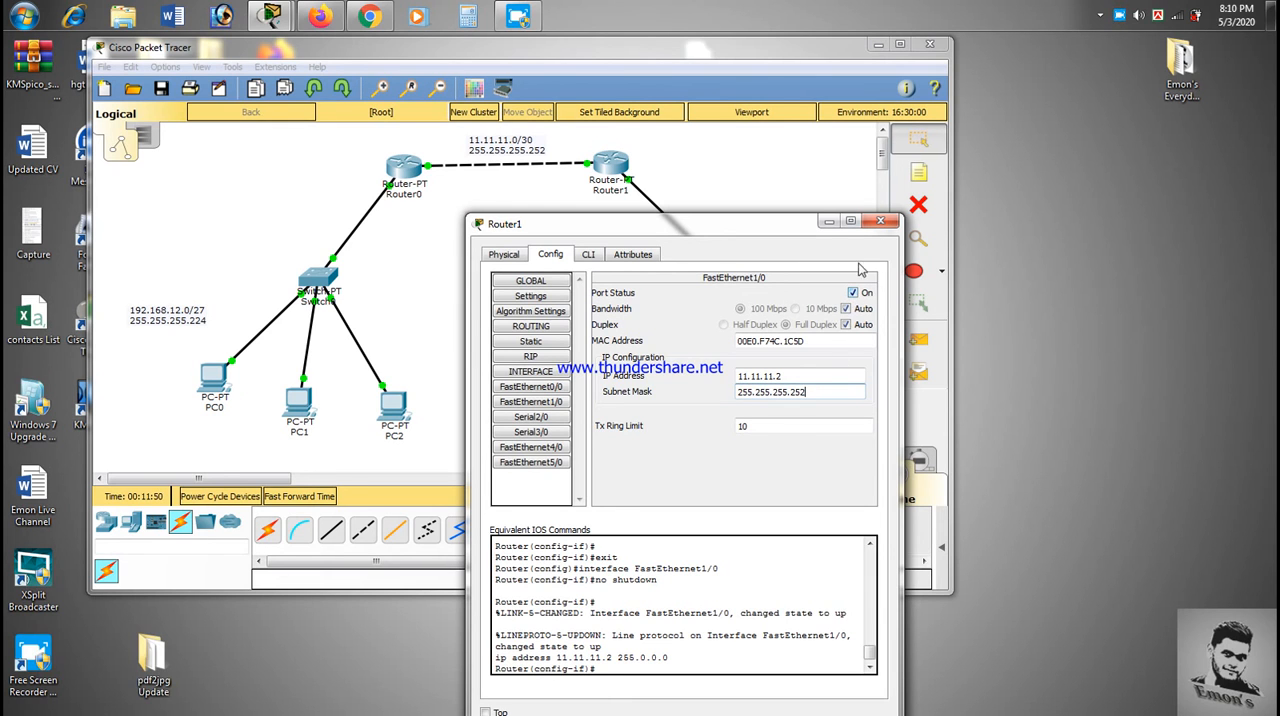
{"action": "left_click", "coordinate": [880, 221]}
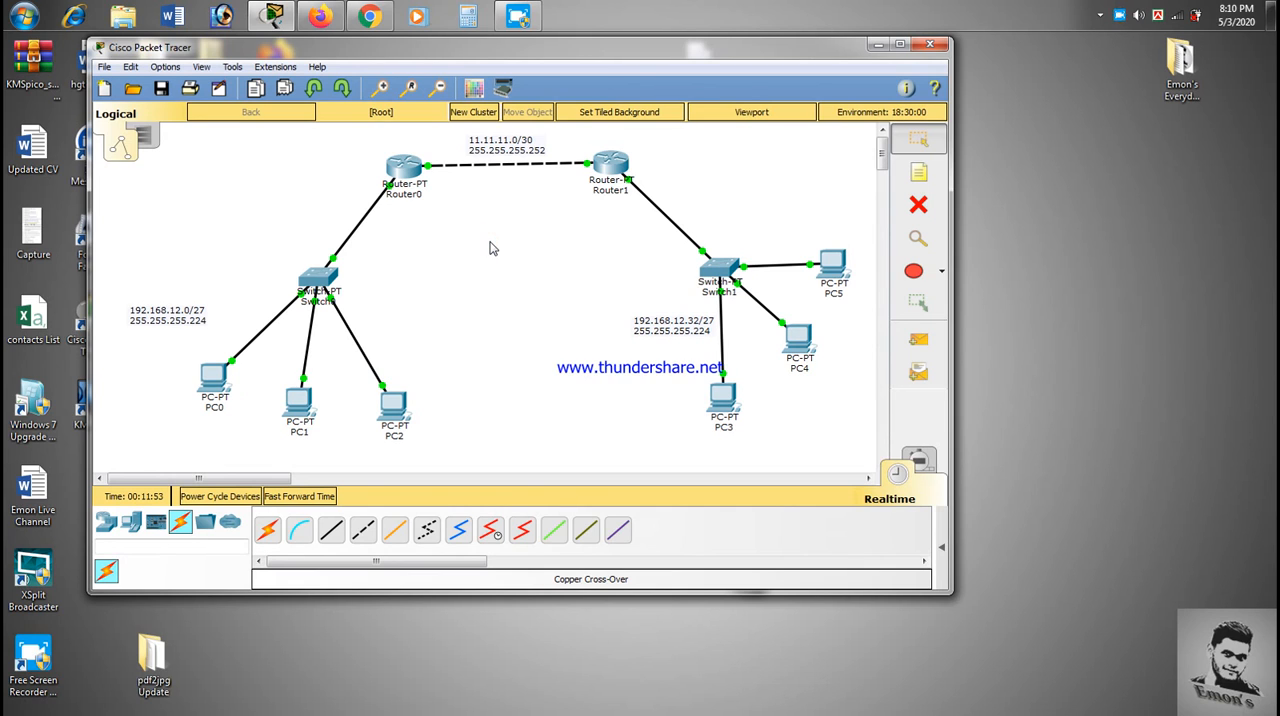
- Reopen Router0's command line and exit interface configuration back to global configuration mode
{"action": "left_click", "coordinate": [399, 170]}
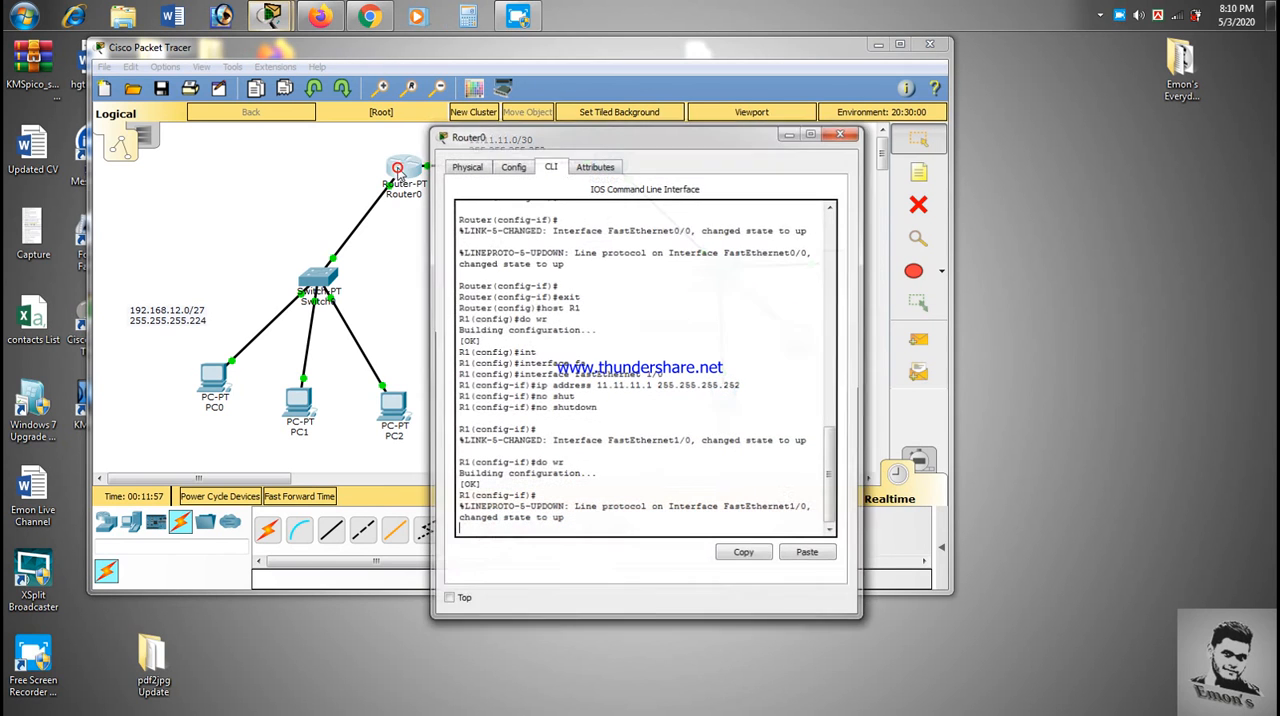
{"action": "key", "text": "Return"}
{"action": "key", "text": "Return"}
{"action": "type", "text": "exi"}
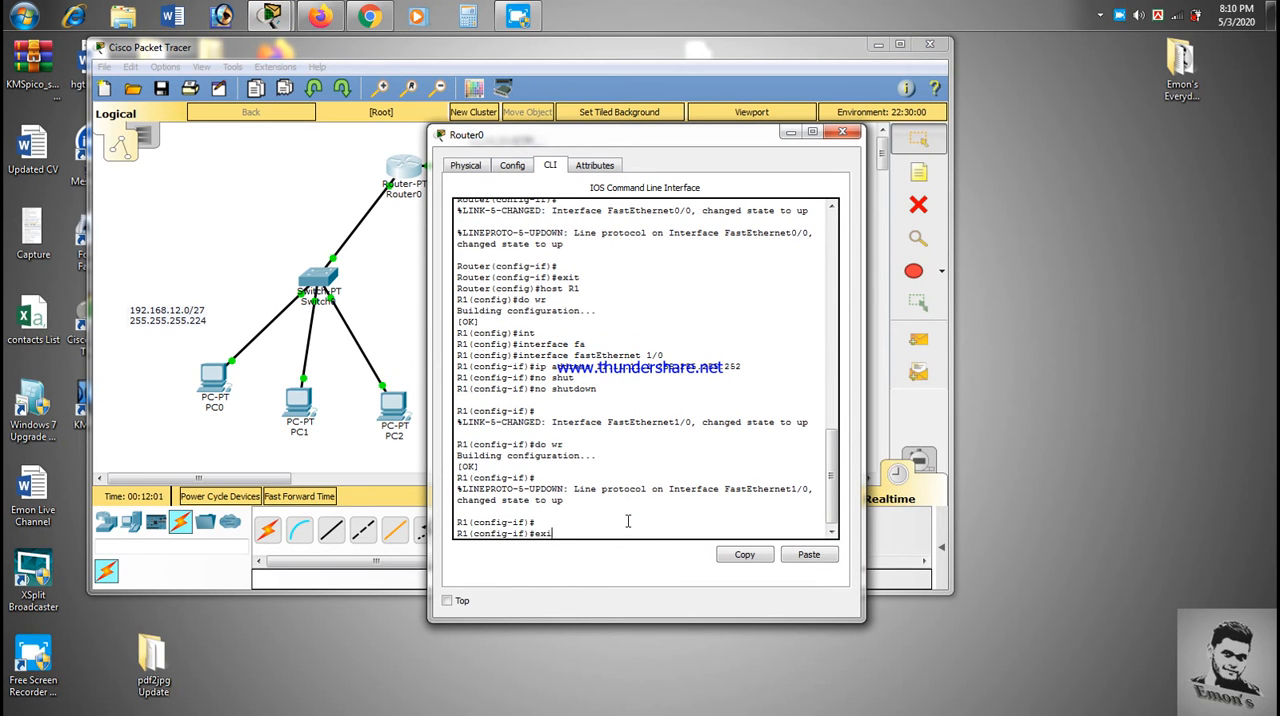
{"action": "type", "text": "t"}
{"action": "key", "text": "Return"}
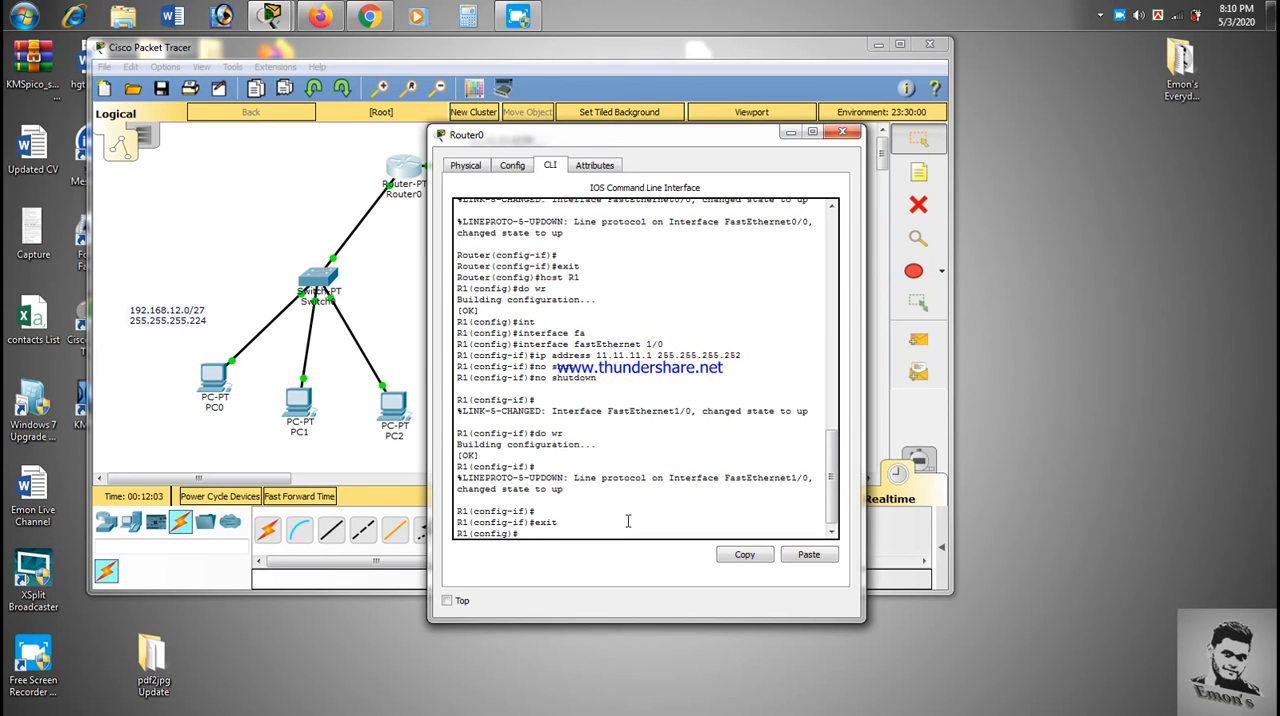
- Begin an ip route command on Router0 and check the remote network and next-hop router in the topology
{"action": "type", "text": "ip route"}
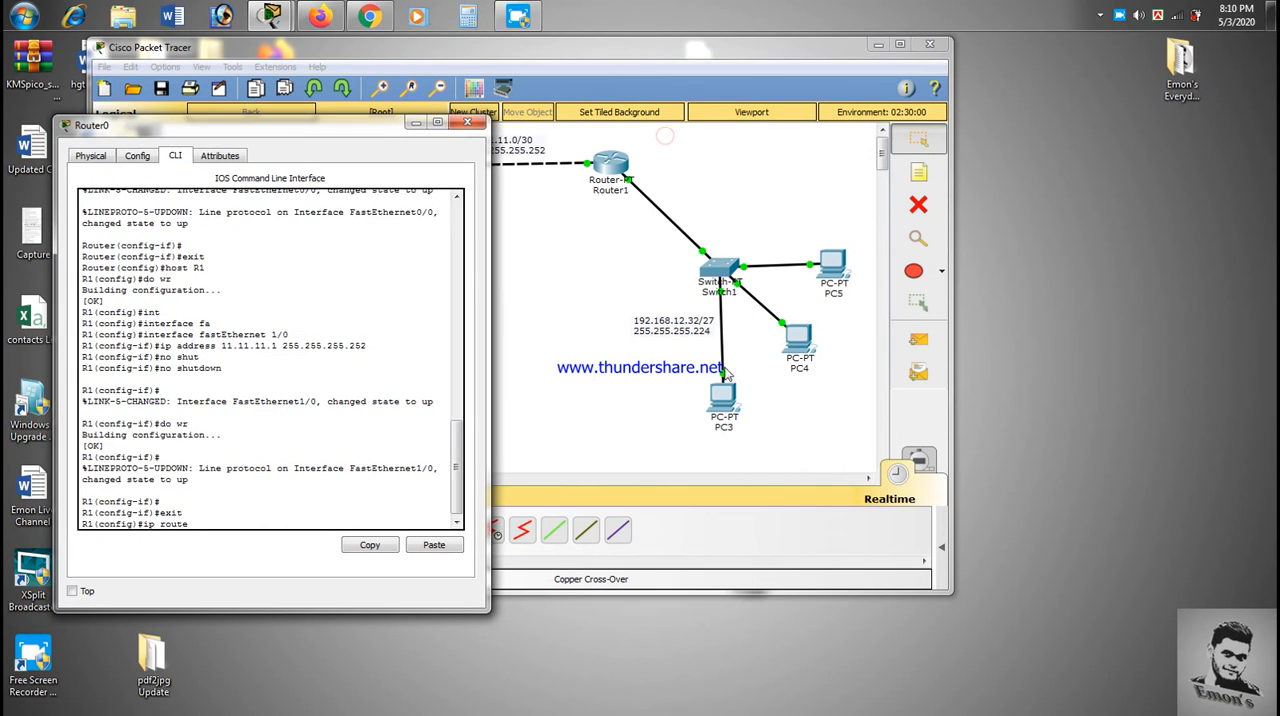
{"action": "left_click_drag", "start_coordinate": [631, 263], "coordinate": [855, 398]}
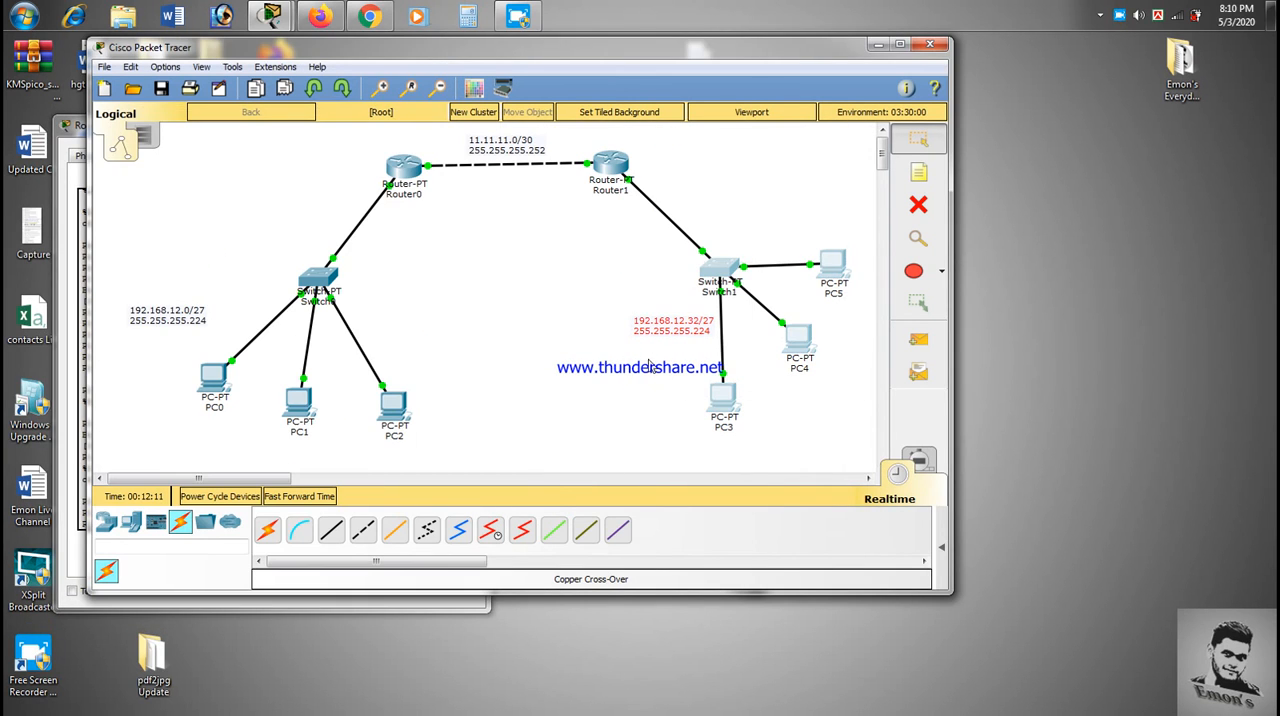
{"action": "left_click", "coordinate": [498, 276]}
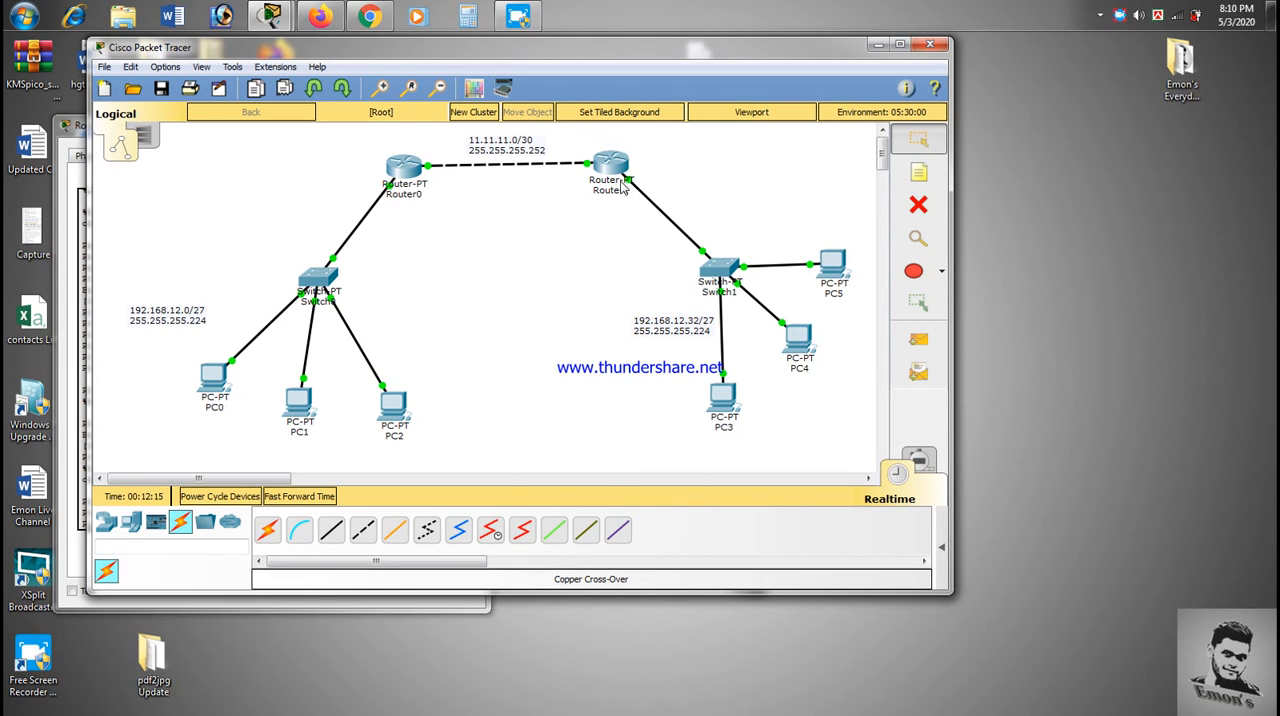
{"action": "left_click", "coordinate": [572, 233]}
{"action": "left_click", "coordinate": [277, 17]}
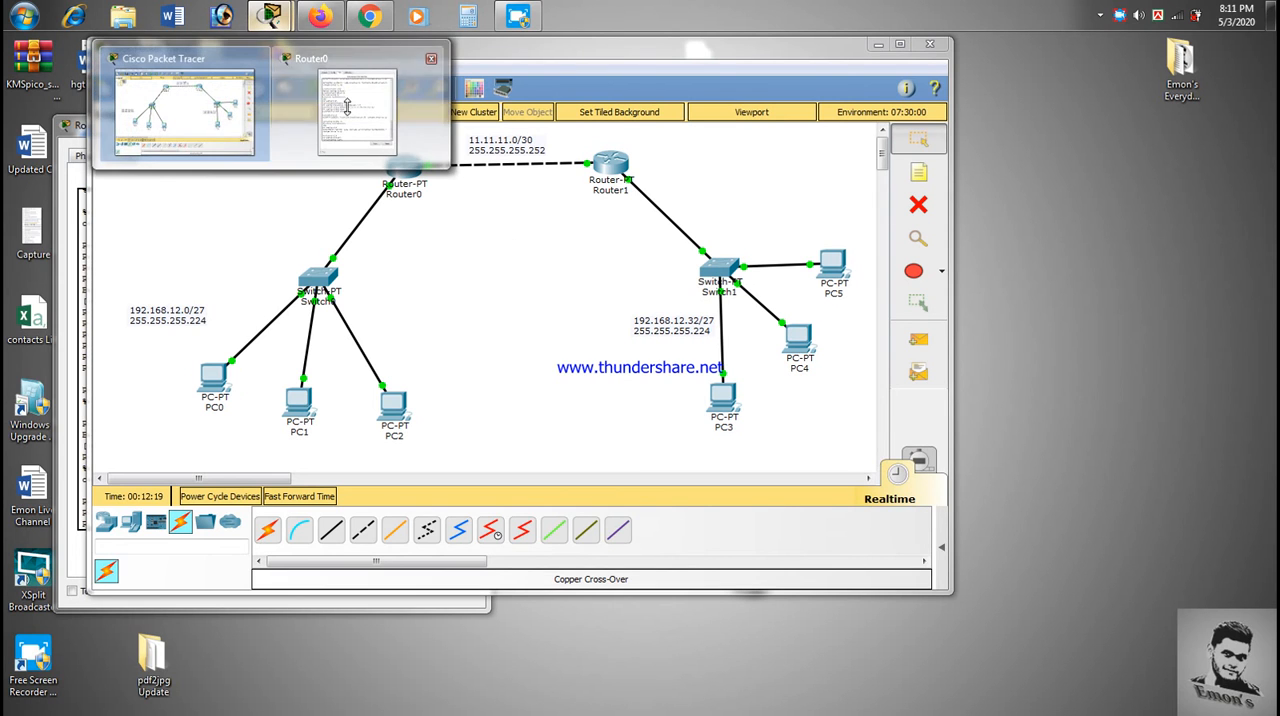
{"action": "left_click", "coordinate": [352, 114]}
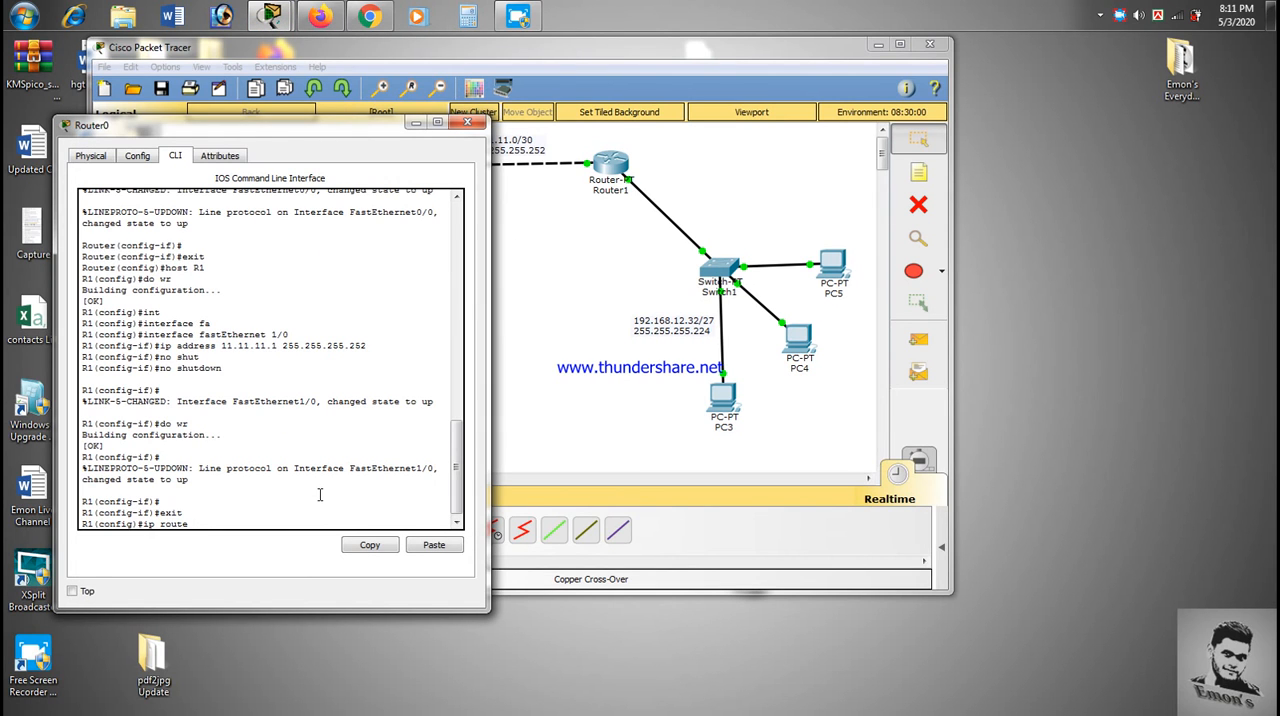
- Complete Router0's static route to network 192.168.12.32 with mask 255.255.255.224 through next hop 11.11.11.2
{"action": "type", "text": "192.168.12.32 255.255.255.224 11.11.11.2"}
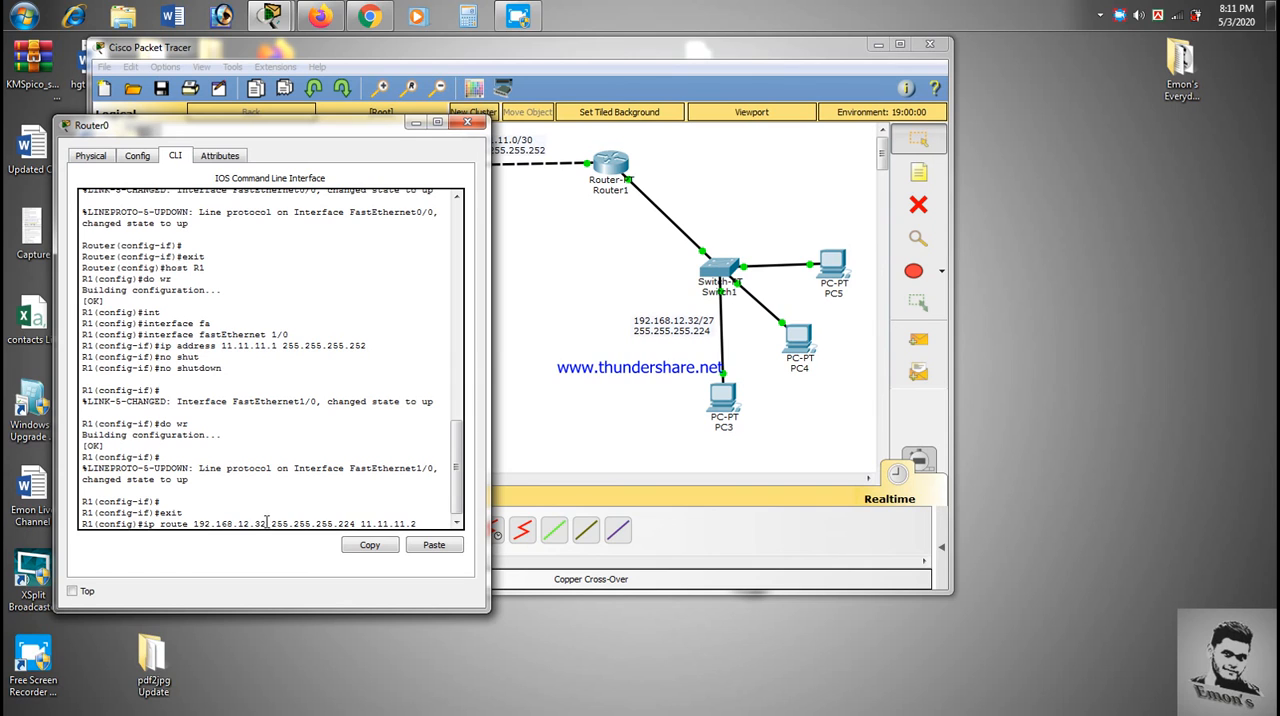
{"action": "left_click_drag", "start_coordinate": [195, 524], "coordinate": [420, 522]}
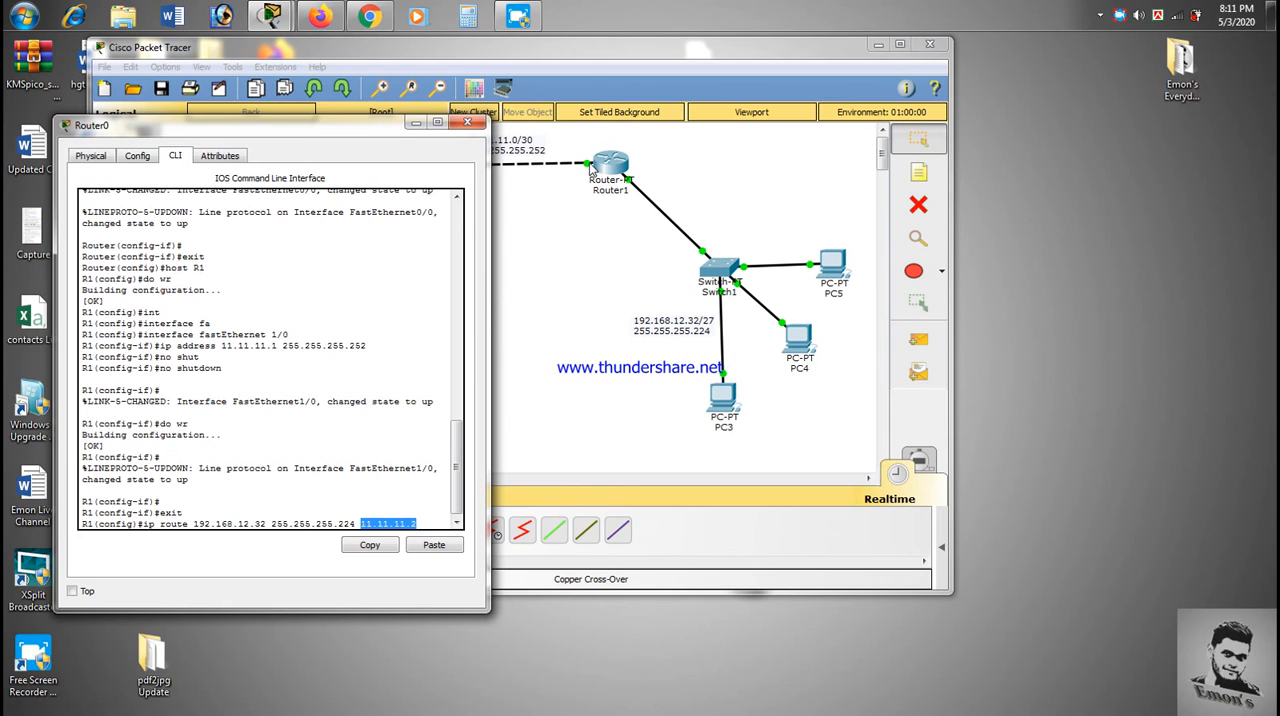
{"action": "left_click", "coordinate": [421, 522]}
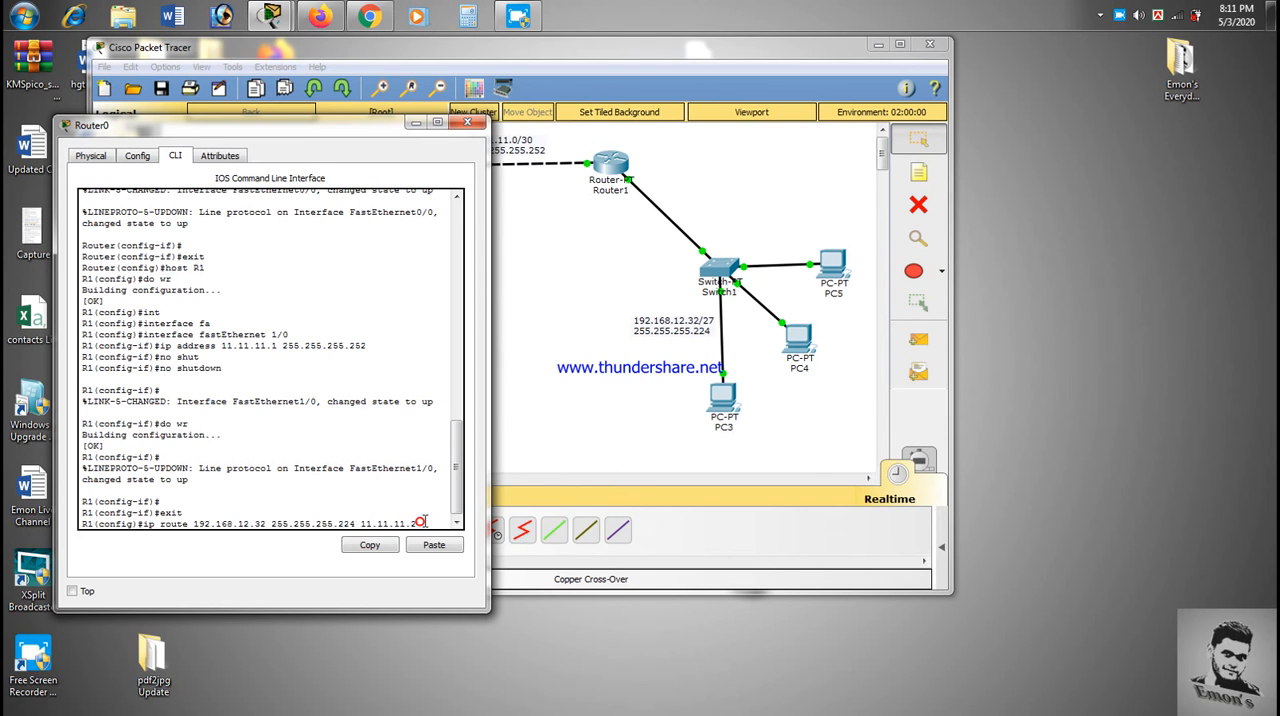
{"action": "key", "text": "Return"}
- Save Router0's configuration with do wr and close its window
{"action": "type", "text": "do wr"}
{"action": "key", "text": "Return"}
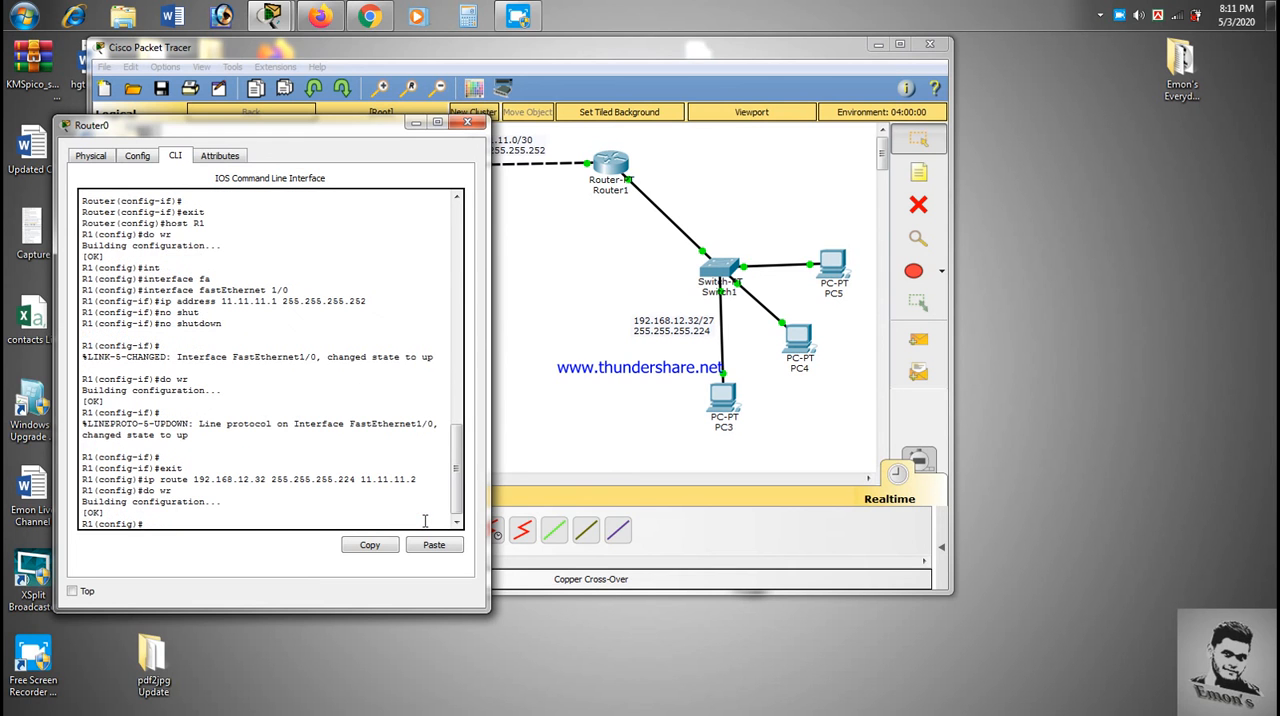
{"action": "left_click", "coordinate": [467, 122]}
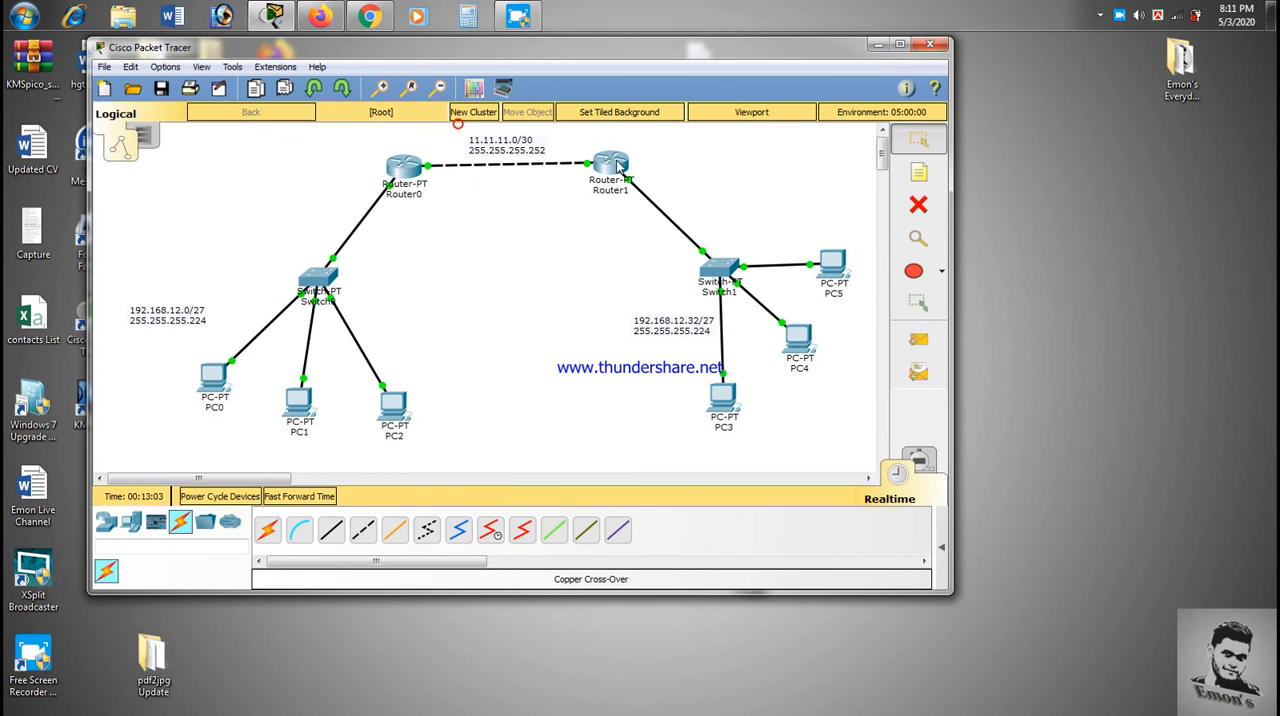
- Reopen Router1's command line and exit interface configuration back to global configuration mode
{"action": "left_click", "coordinate": [614, 164]}
{"action": "left_click", "coordinate": [550, 165]}
{"action": "type", "text": "exit"}
{"action": "key", "text": "Return"}
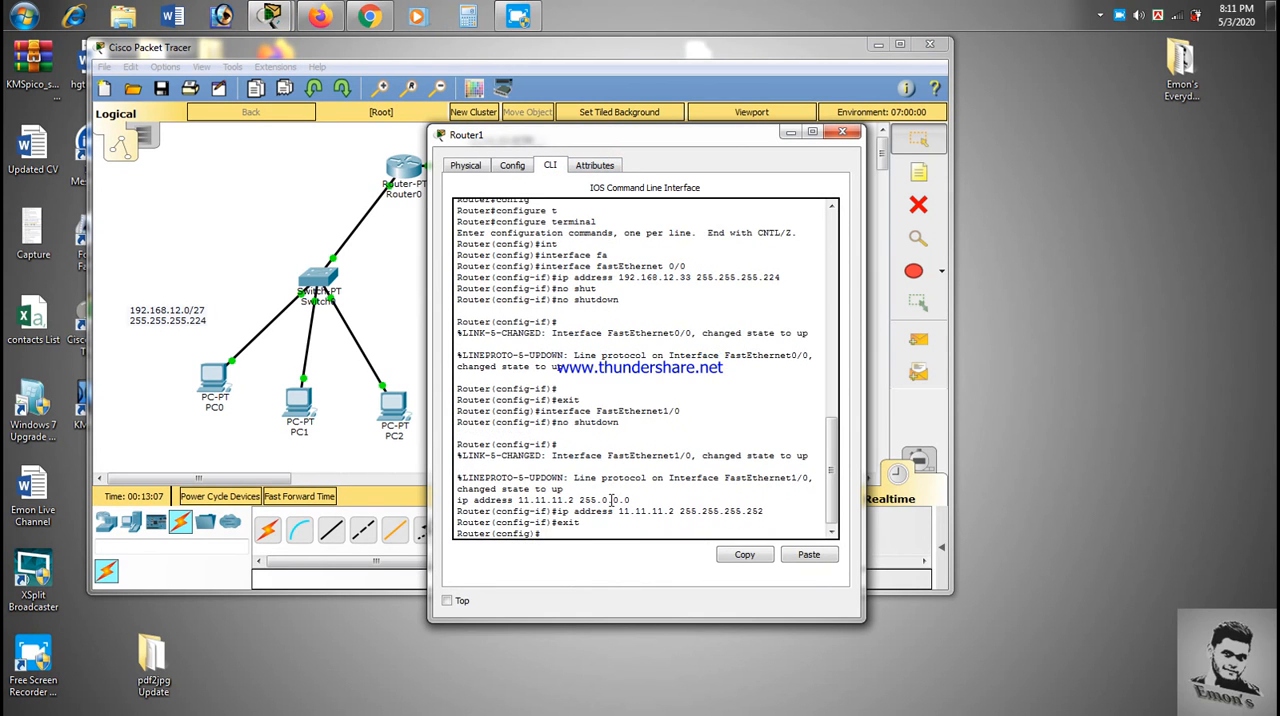
- Add a static route on Router1 to network 192.168.12.0 with mask 255.255.255.224 through next hop 11.11.11.1
{"action": "type", "text": "ip route 192.1698"}
{"action": "key", "text": "BackSpace"}
{"action": "key", "text": "BackSpace"}
{"action": "type", "text": "8.12.0 255.255.255.224"}
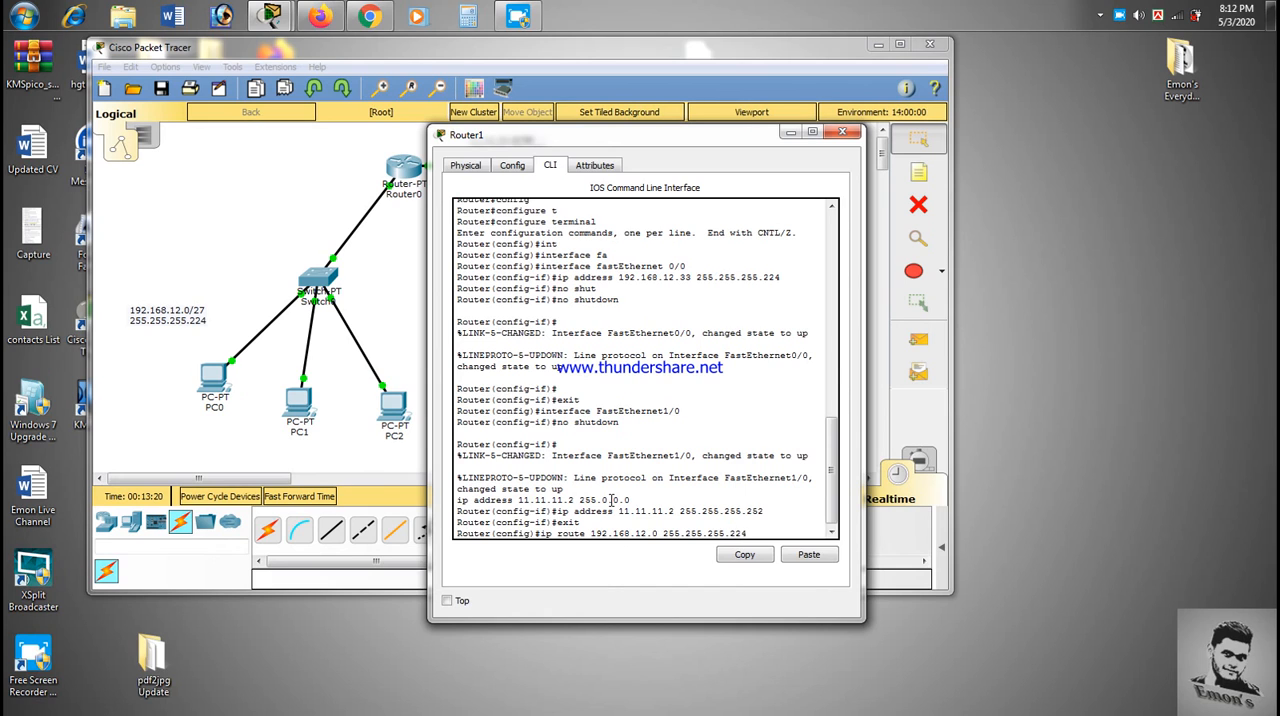
{"action": "type", "text": " 11.11.11.1"}
{"action": "key", "text": "Return"}
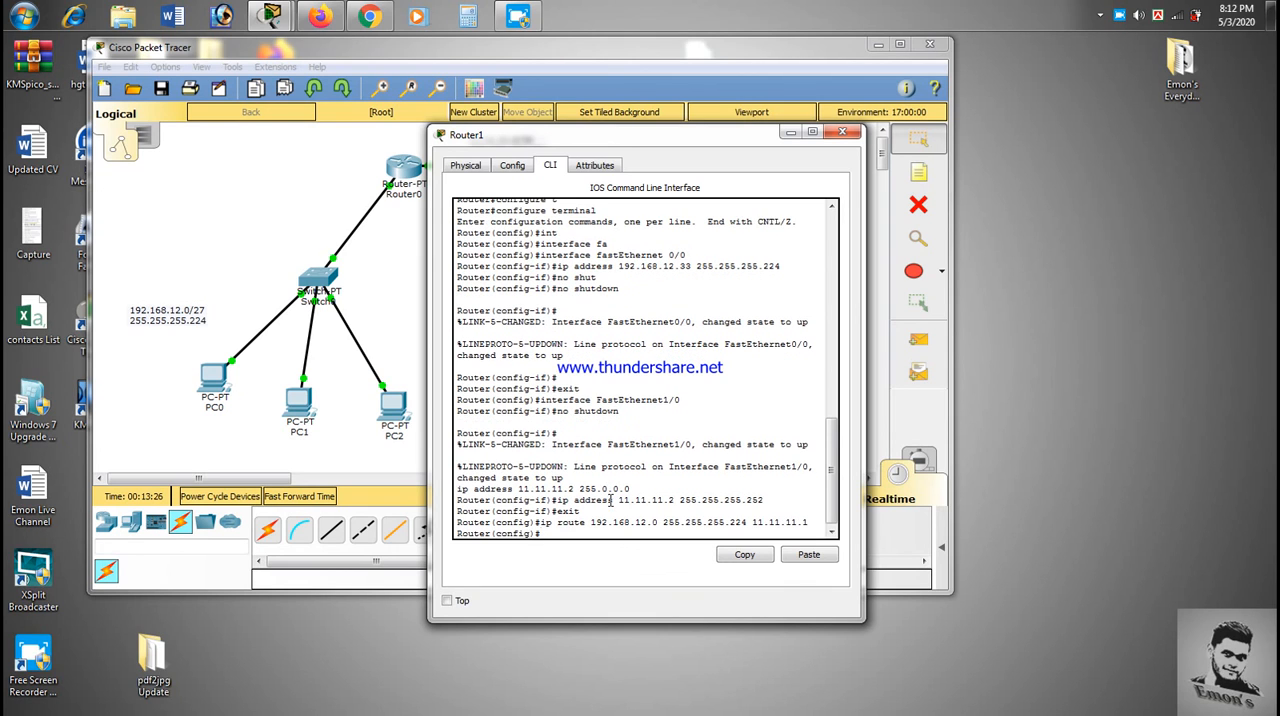
- Save Router1's configuration with do wr and close its window
{"action": "type", "text": "do wr"}
{"action": "left_click_drag", "start_coordinate": [590, 521], "coordinate": [810, 522]}
{"action": "left_click_drag", "start_coordinate": [688, 132], "coordinate": [887, 162]}
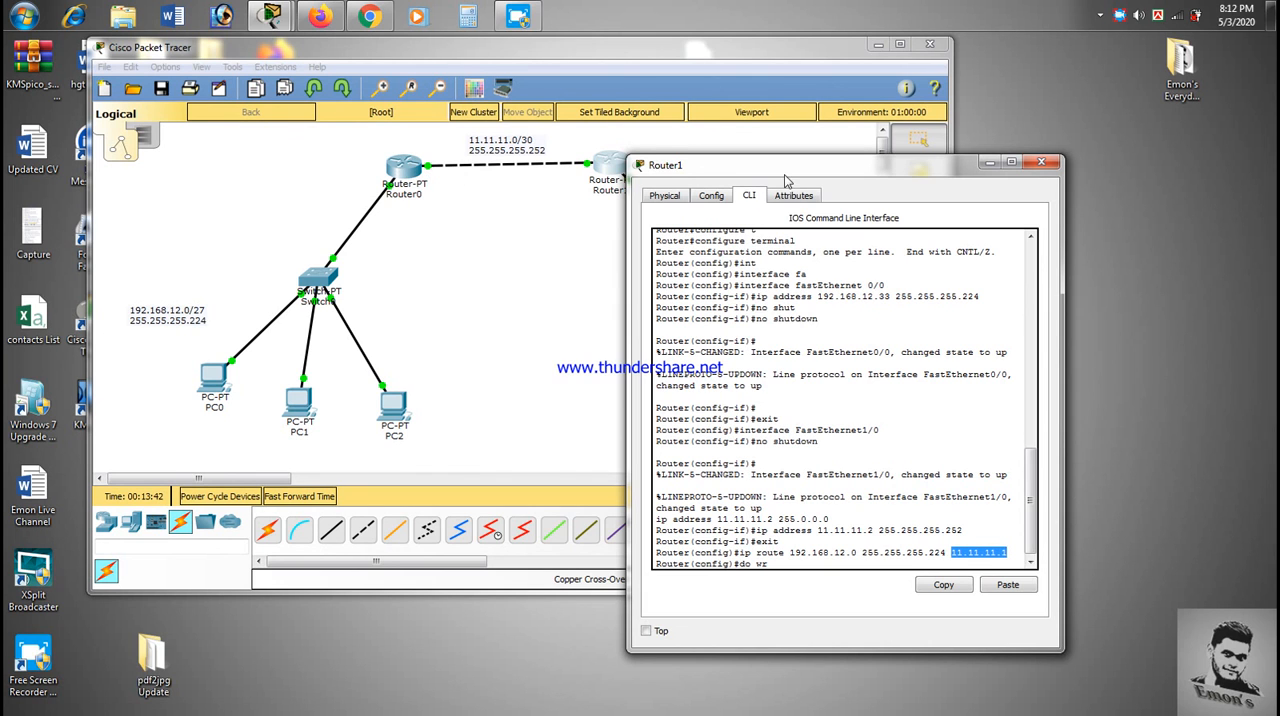
{"action": "left_click_drag", "start_coordinate": [779, 170], "coordinate": [553, 165]}
{"action": "left_click", "coordinate": [594, 550]}
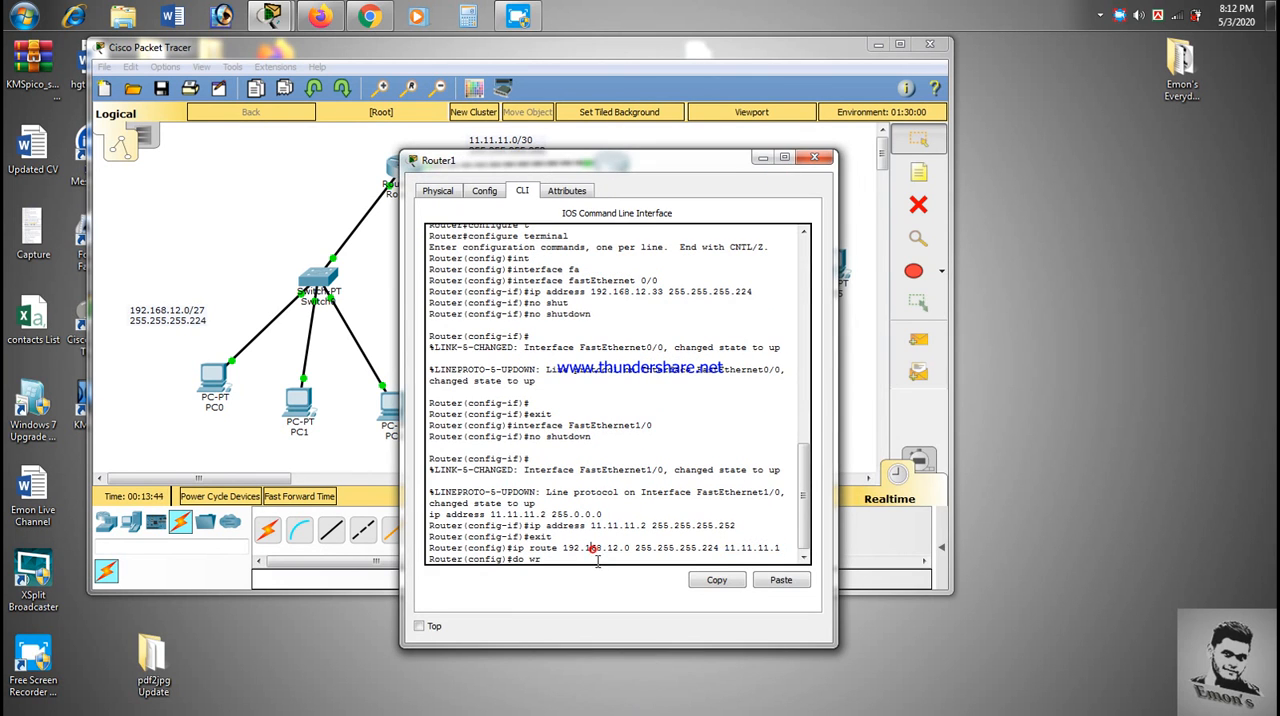
{"action": "type", "text": "do wr"}
{"action": "key", "text": "Return"}
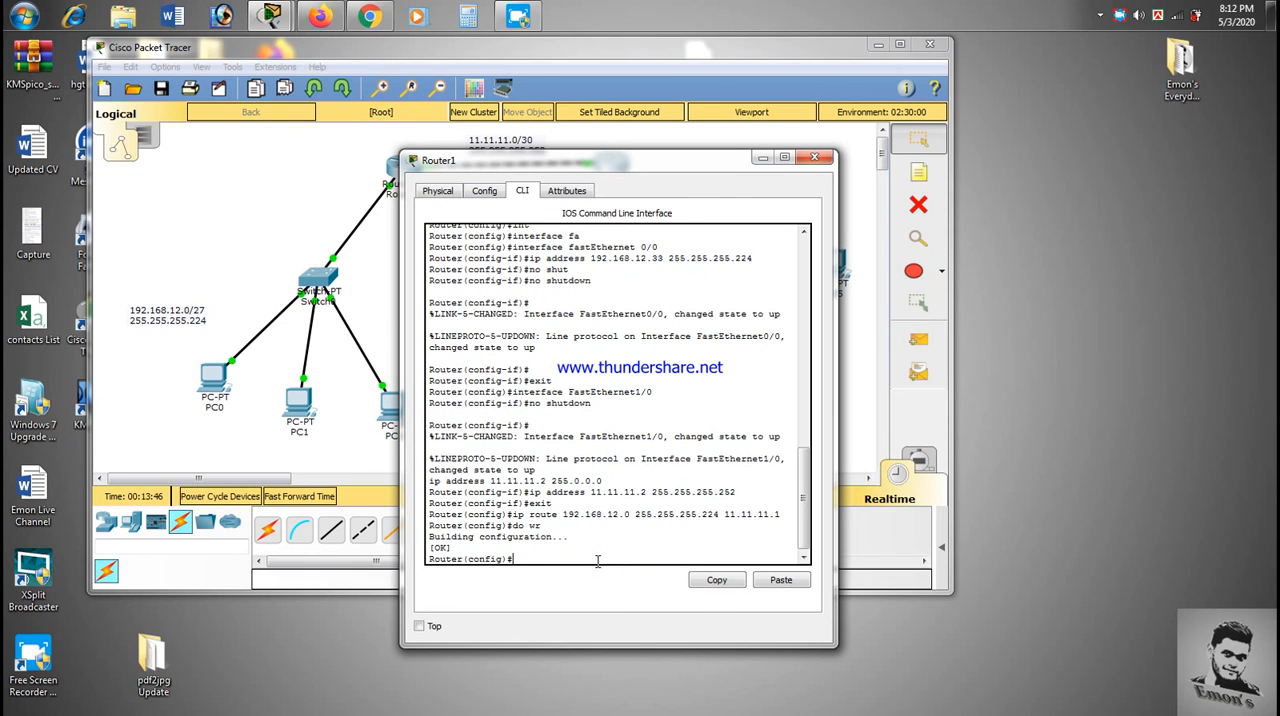
{"action": "left_click", "coordinate": [813, 160]}
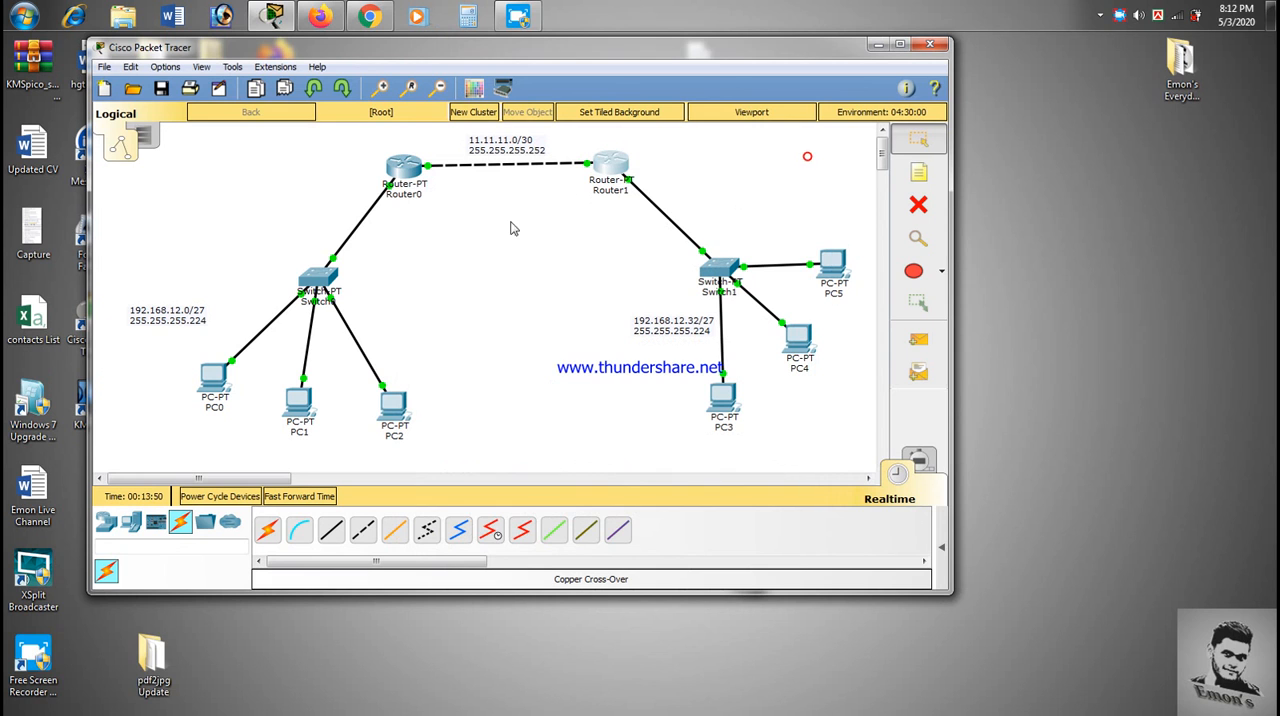
- Set Router1's hostname to R2, save the configuration with do wr, and close the router window
{"action": "left_click", "coordinate": [612, 158]}
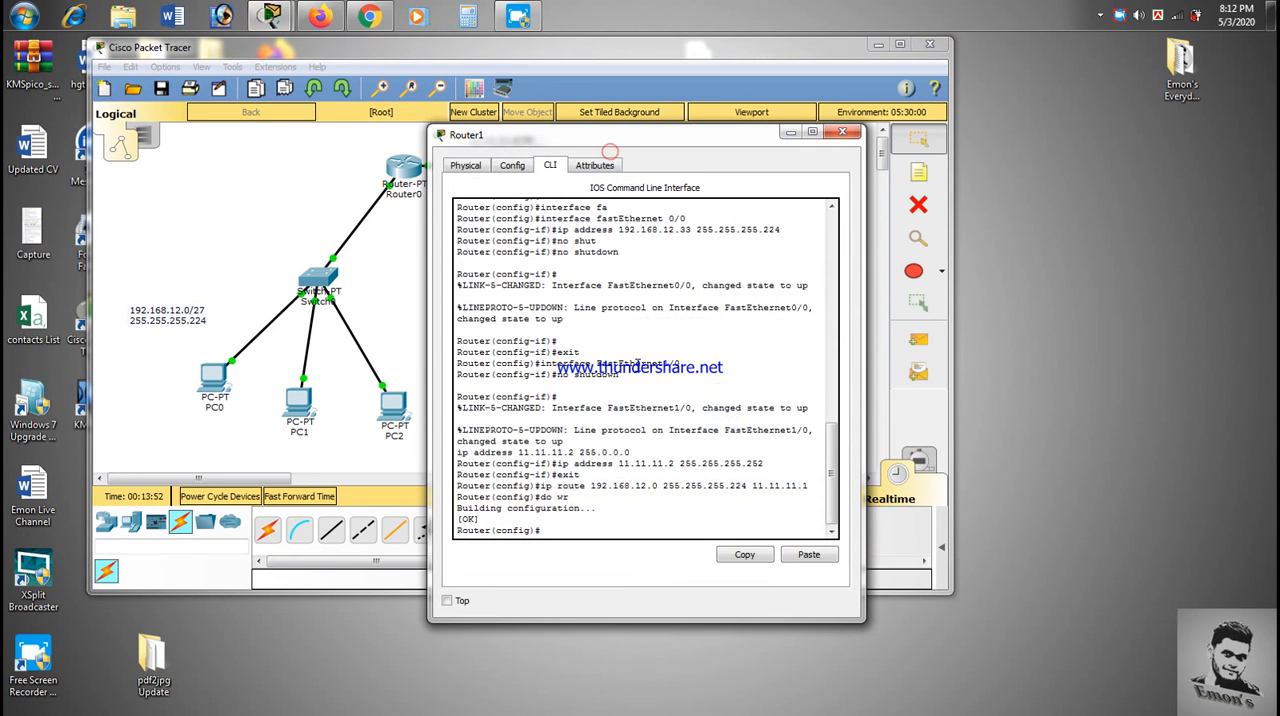
{"action": "type", "text": "host R2"}
{"action": "key", "text": "Return"}
{"action": "type", "text": "do wr"}
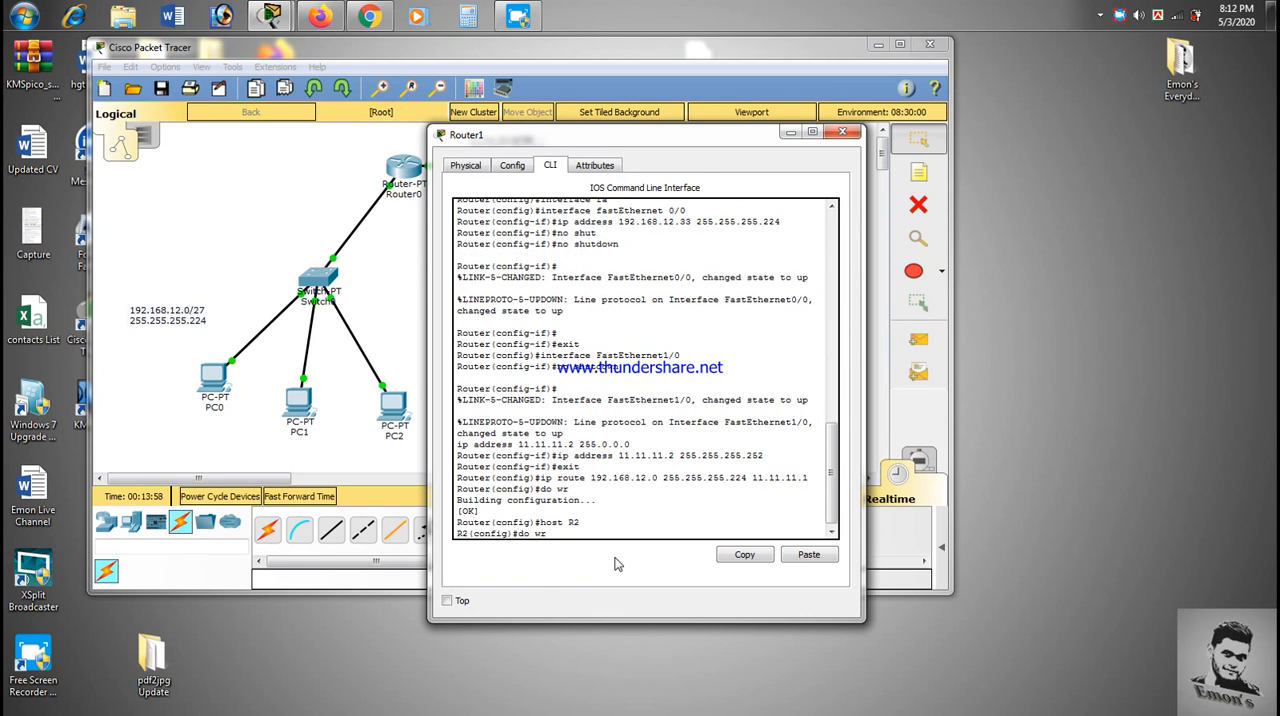
{"action": "key", "text": "Return"}
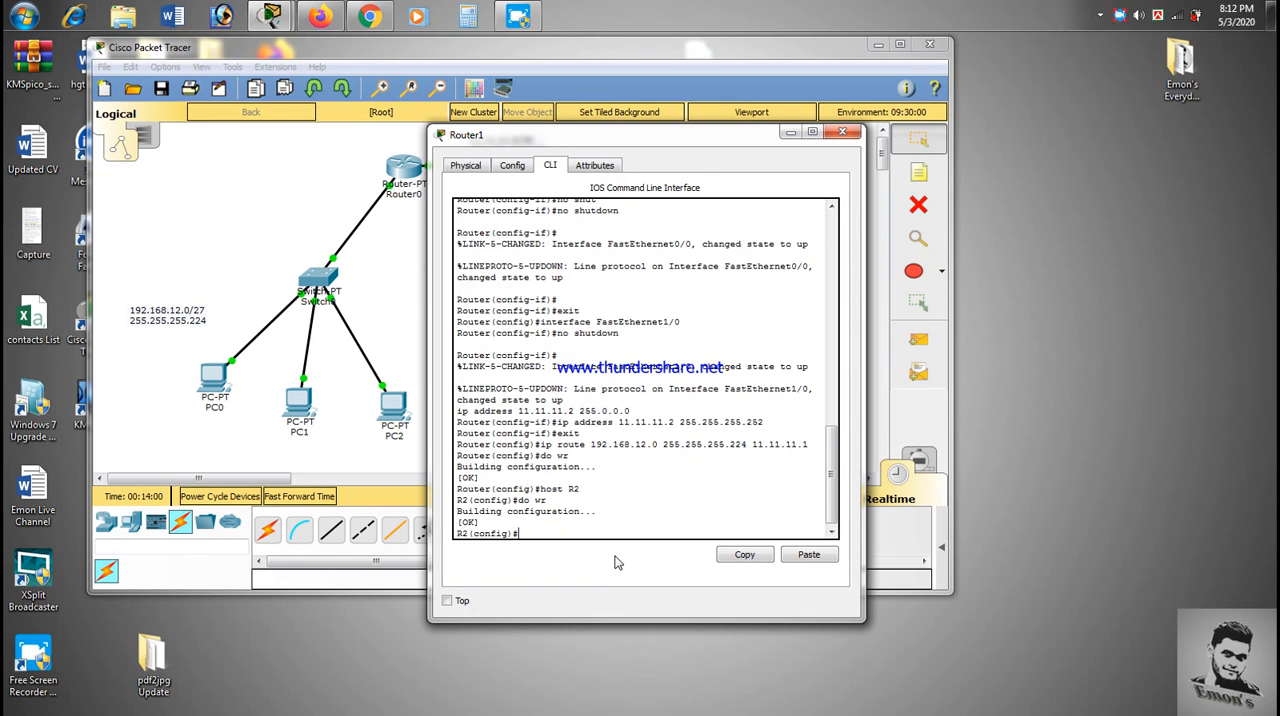
{"action": "left_click_drag", "start_coordinate": [679, 148], "coordinate": [642, 152]}
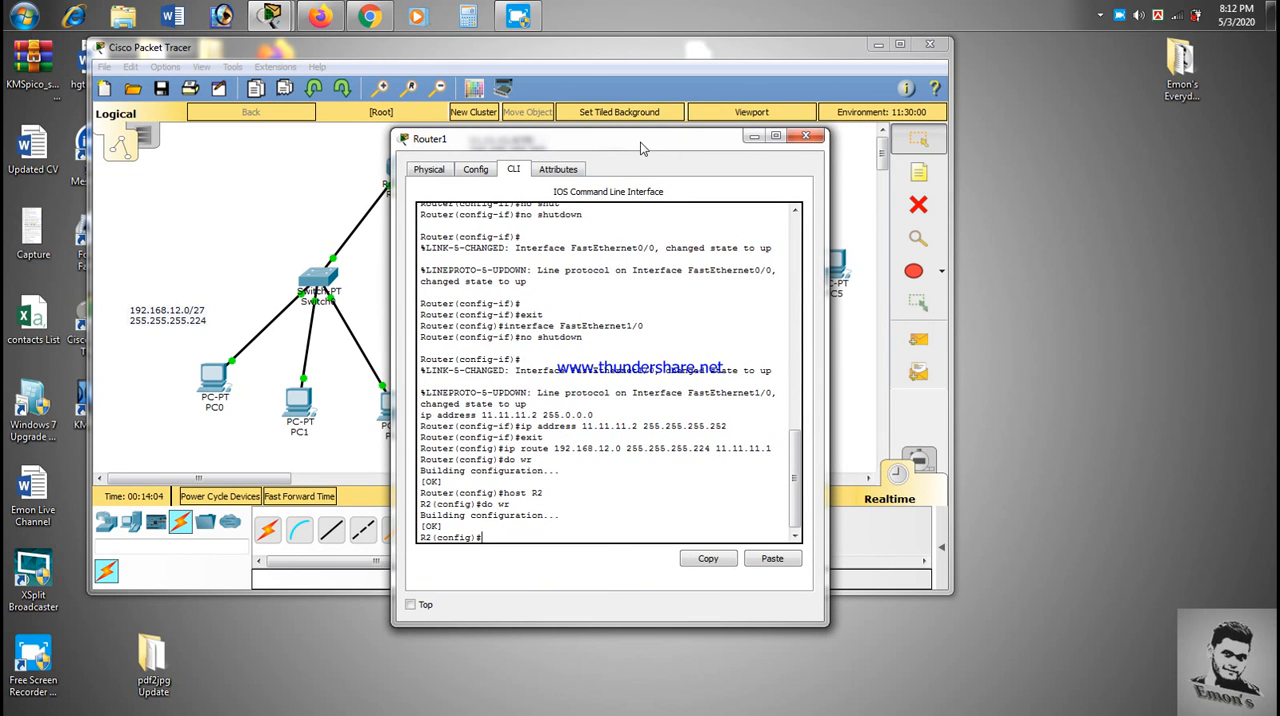
{"action": "left_click_drag", "start_coordinate": [640, 145], "coordinate": [539, 144]}
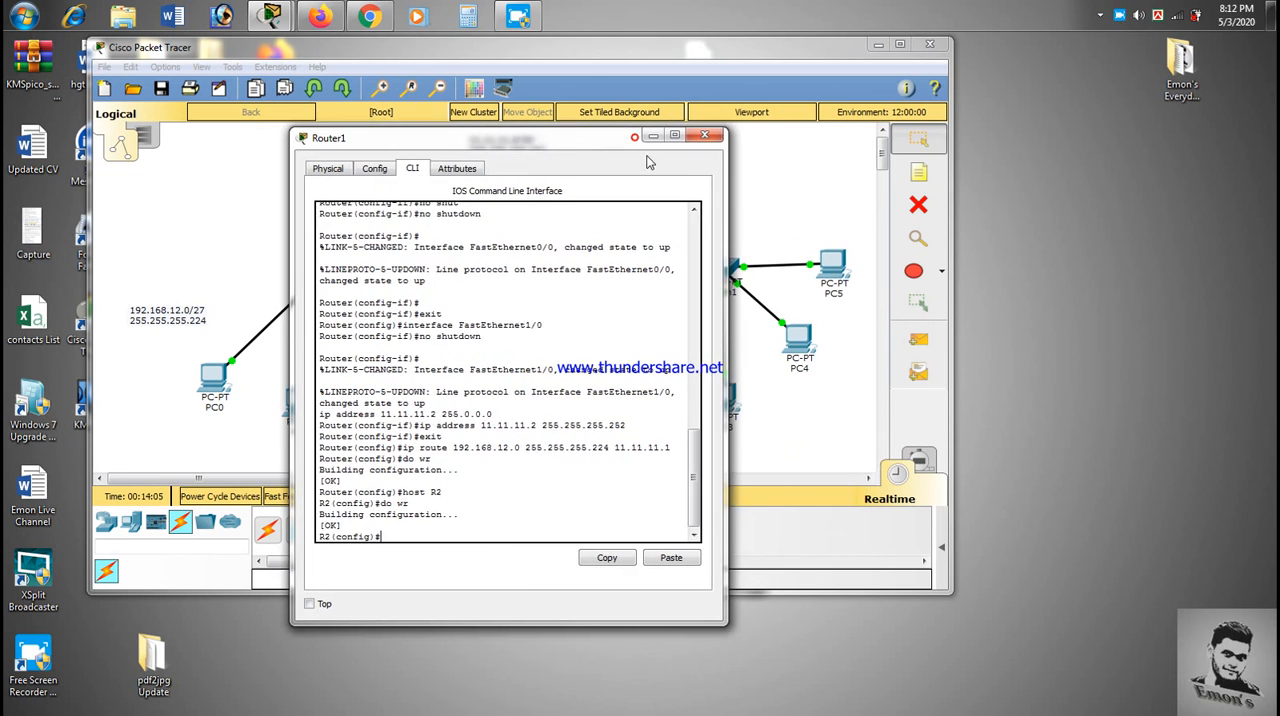
{"action": "left_click", "coordinate": [697, 137]}
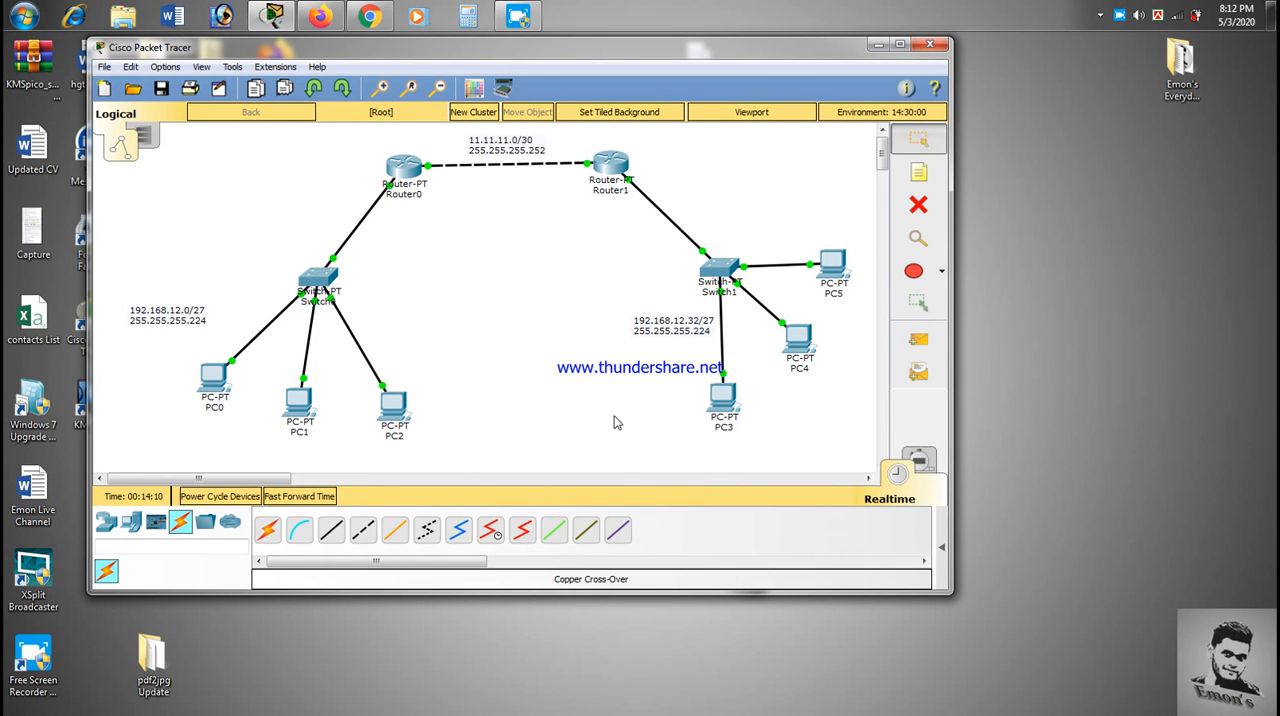
- Check PC1's IP configuration and close its window
{"action": "left_click", "coordinate": [500, 335]}
{"action": "left_click", "coordinate": [294, 410]}
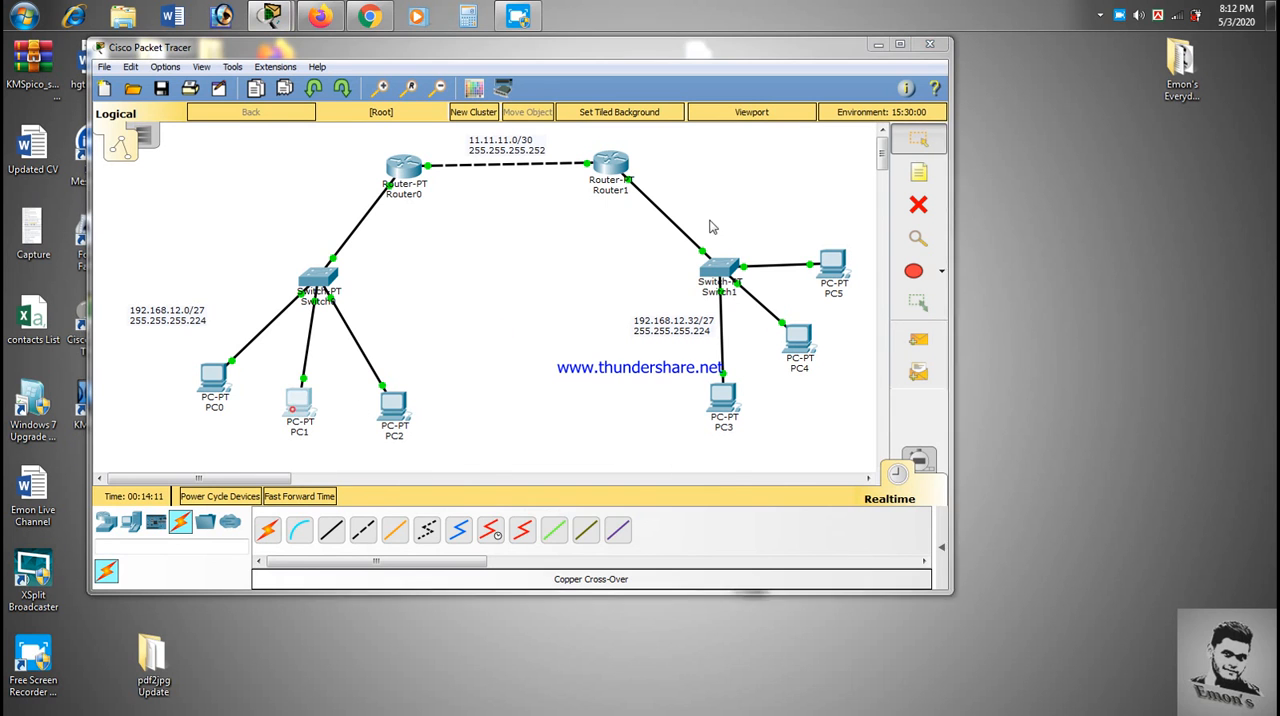
{"action": "left_click", "coordinate": [401, 221]}
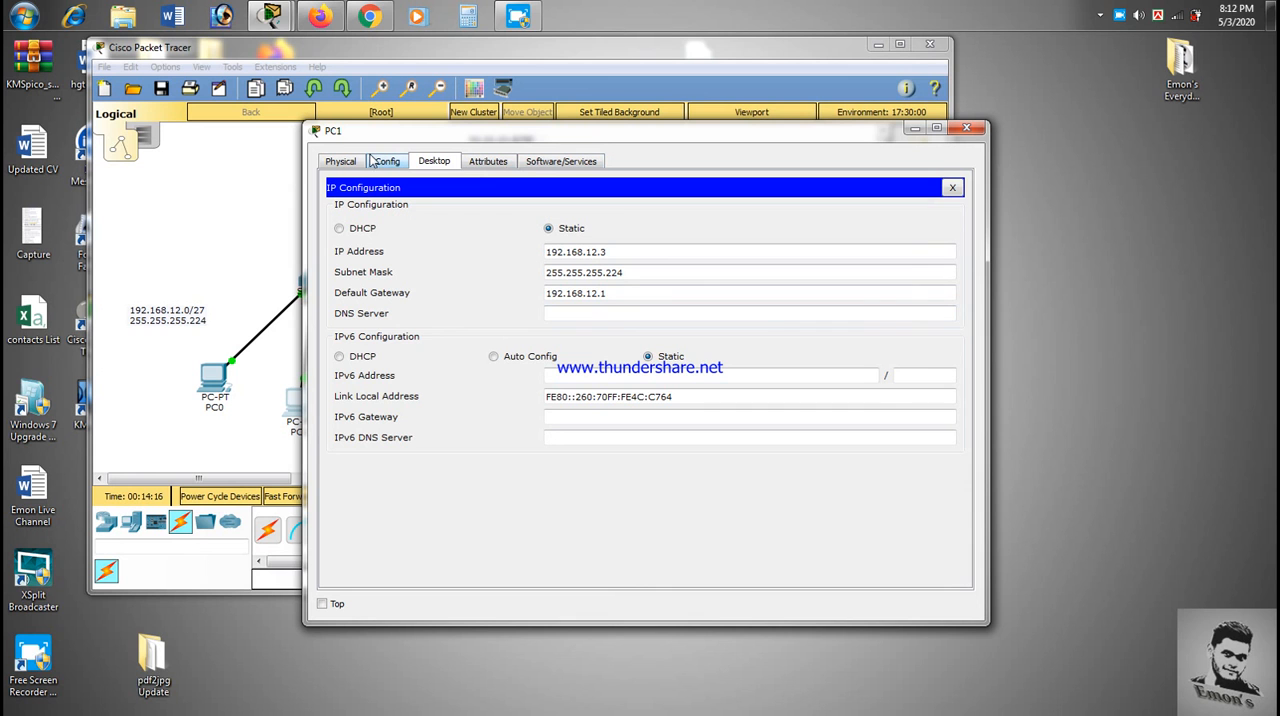
{"action": "left_click", "coordinate": [976, 130]}
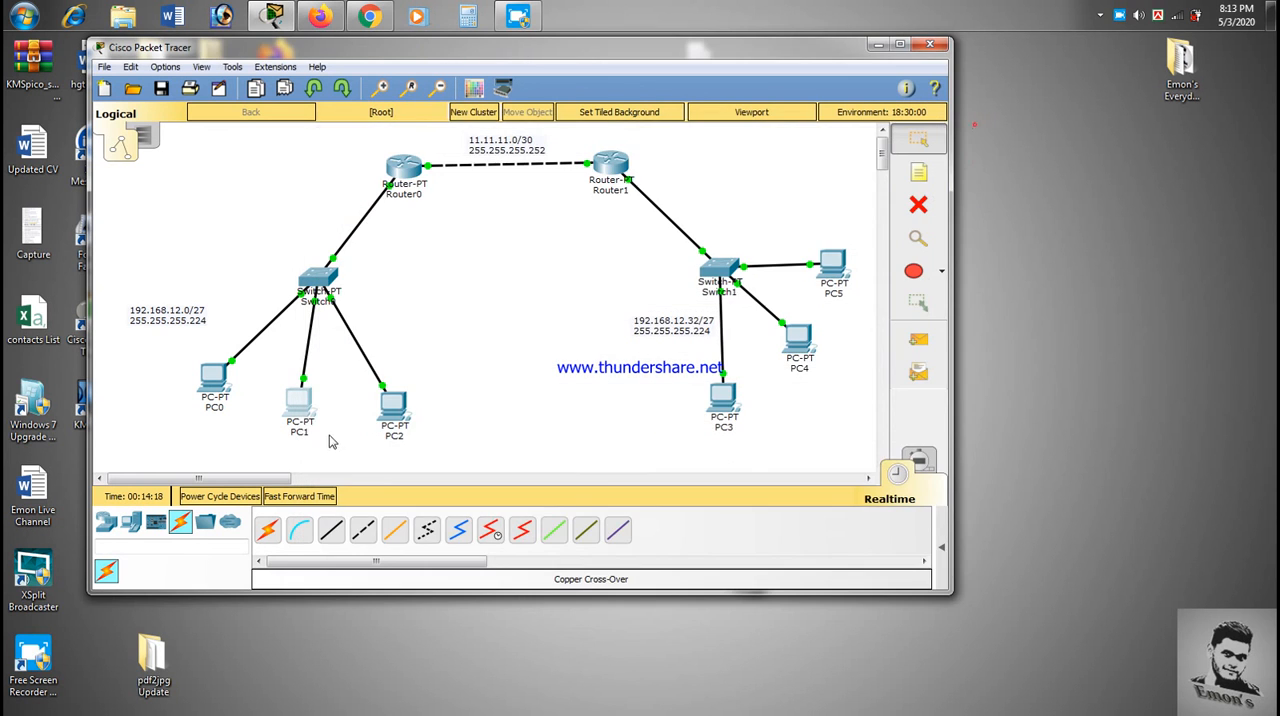
- Ping 192.168.12.34 from PC1's command prompt to test connectivity to the remote LAN
{"action": "left_click", "coordinate": [297, 400]}
{"action": "left_click", "coordinate": [756, 228]}
{"action": "left_click", "coordinate": [748, 247]}
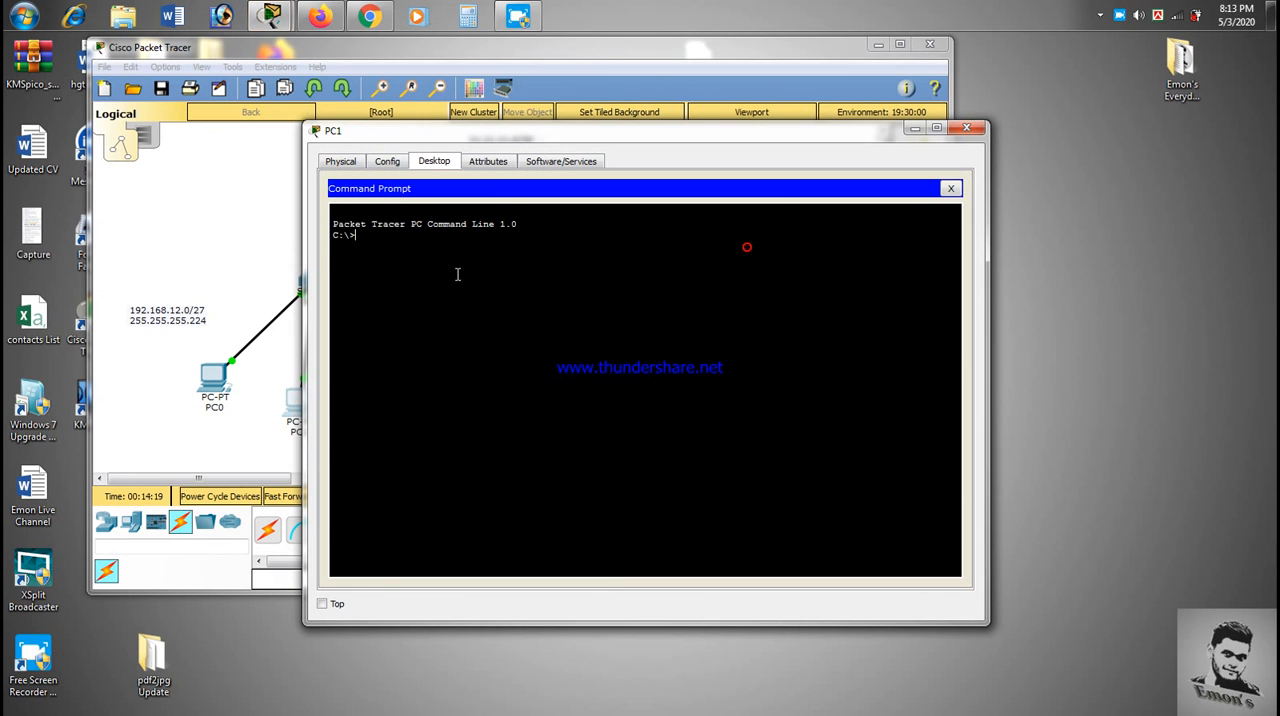
{"action": "type", "text": "ping"}
{"action": "left_click_drag", "start_coordinate": [647, 141], "coordinate": [393, 189]}
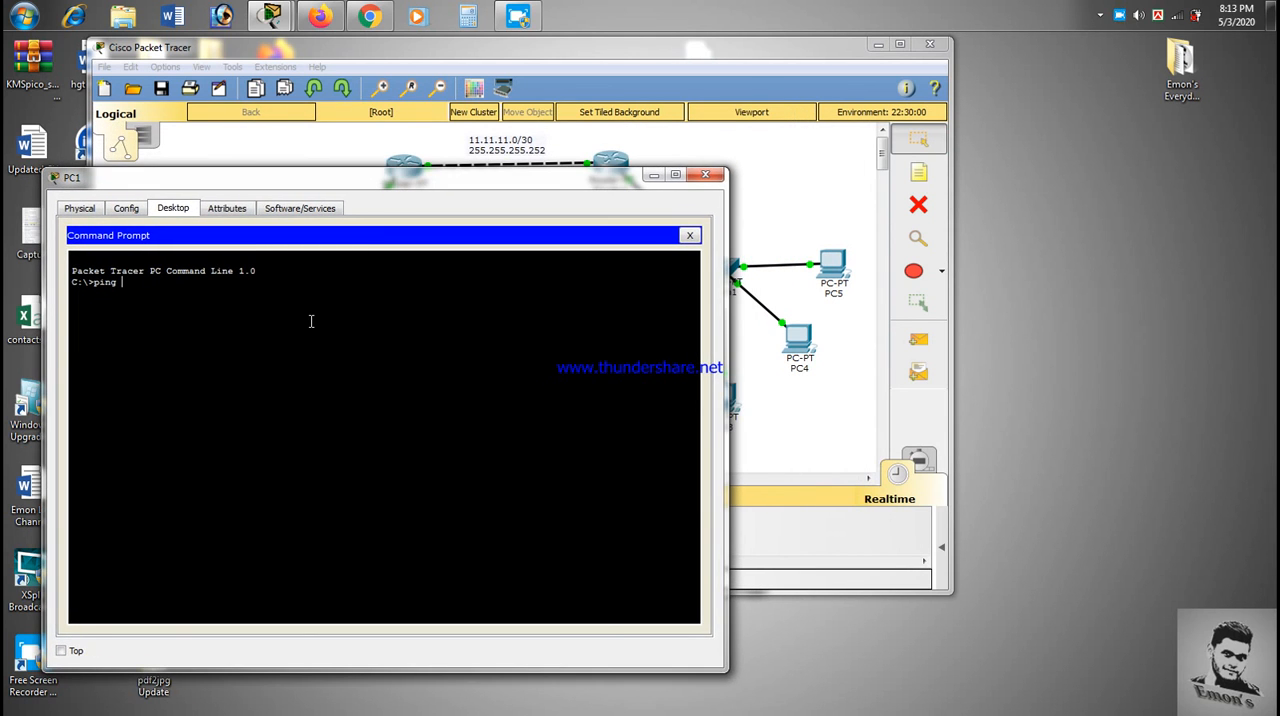
{"action": "type", "text": "192.168.12."}
{"action": "left_click_drag", "start_coordinate": [424, 178], "coordinate": [316, 160]}
{"action": "type", "text": ".3"}
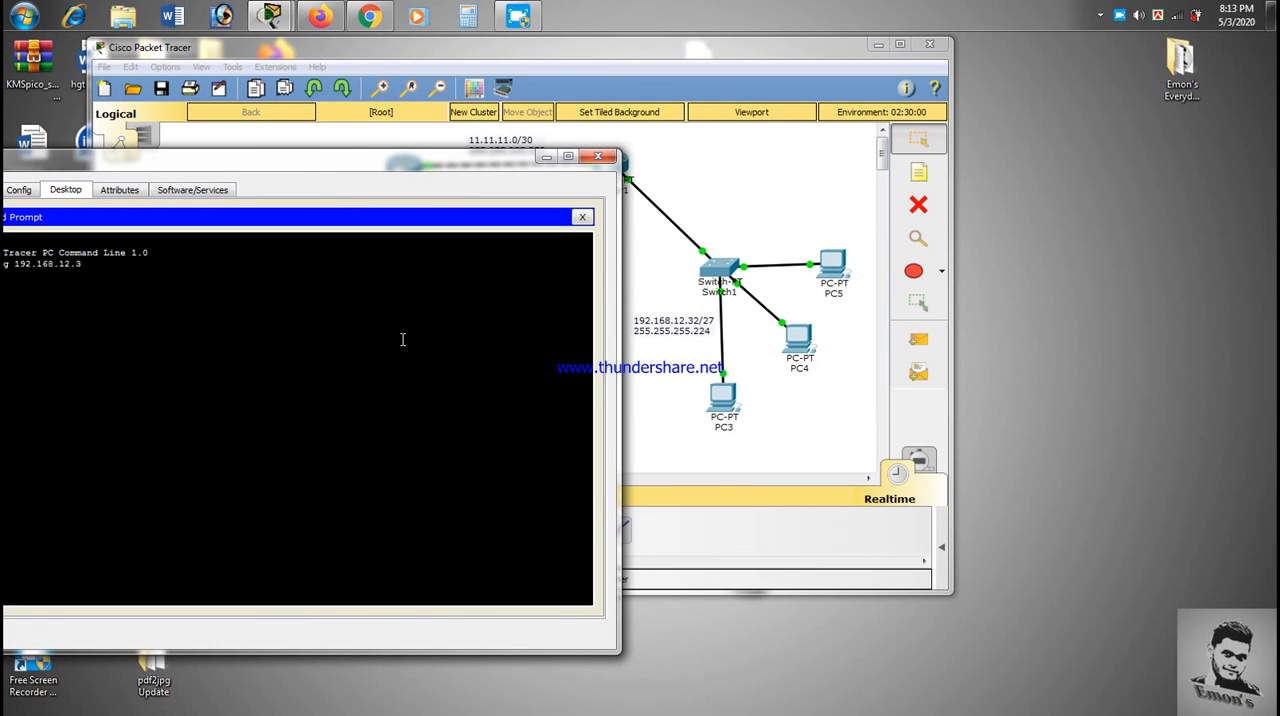
{"action": "type", "text": "4"}
{"action": "key", "text": "Return"}
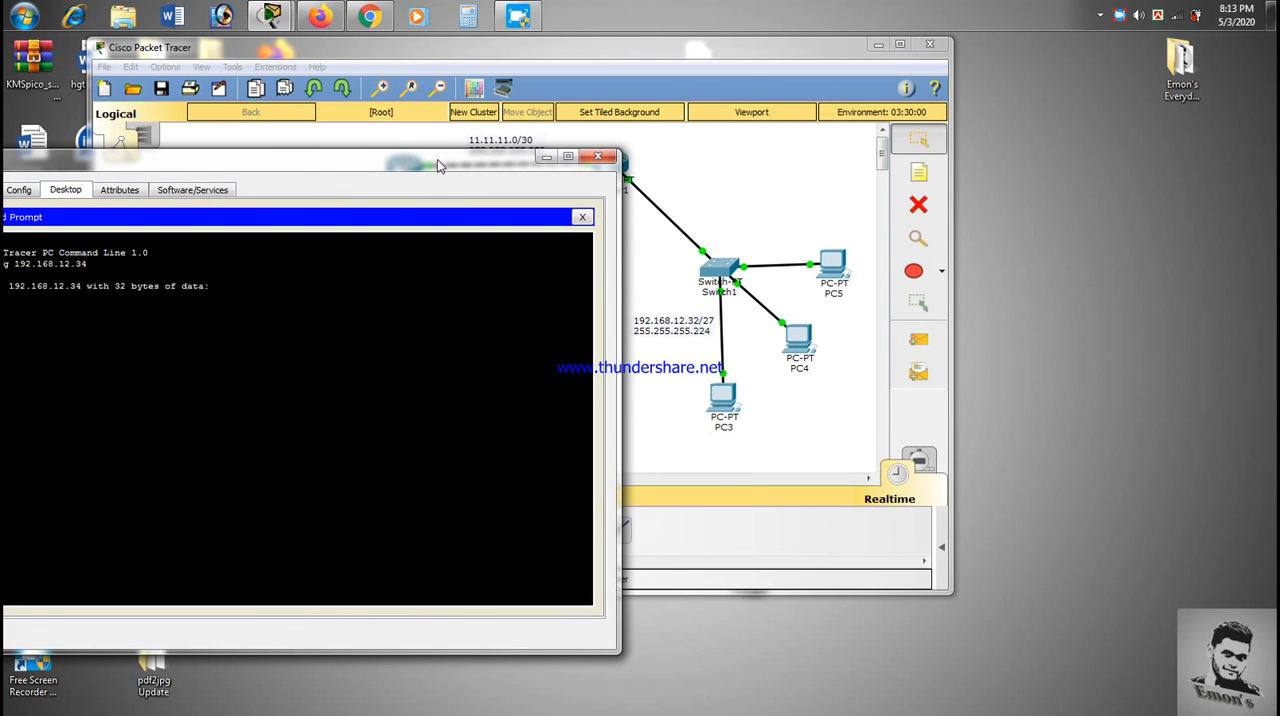
- Repeat the ping to 192.168.12.34 from PC1 and review the replies
{"action": "left_click_drag", "start_coordinate": [437, 159], "coordinate": [607, 136]}
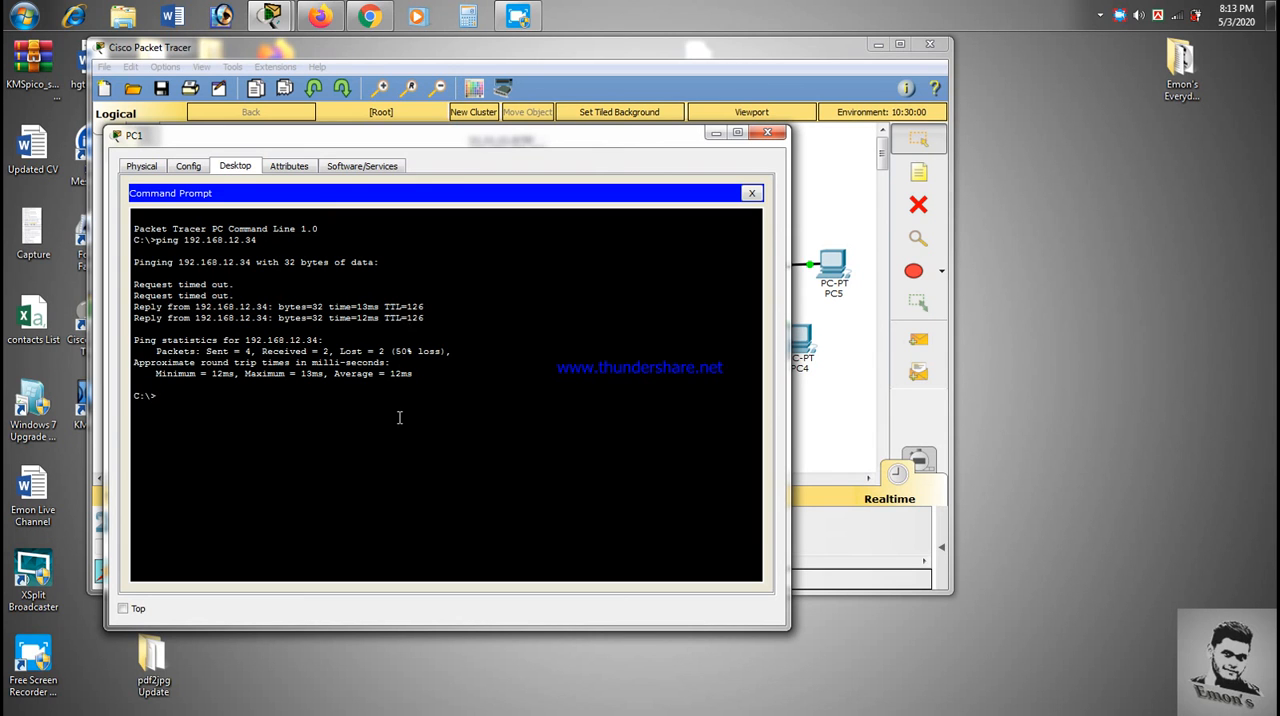
{"action": "key", "text": "Up"}
{"action": "key", "text": "Return"}
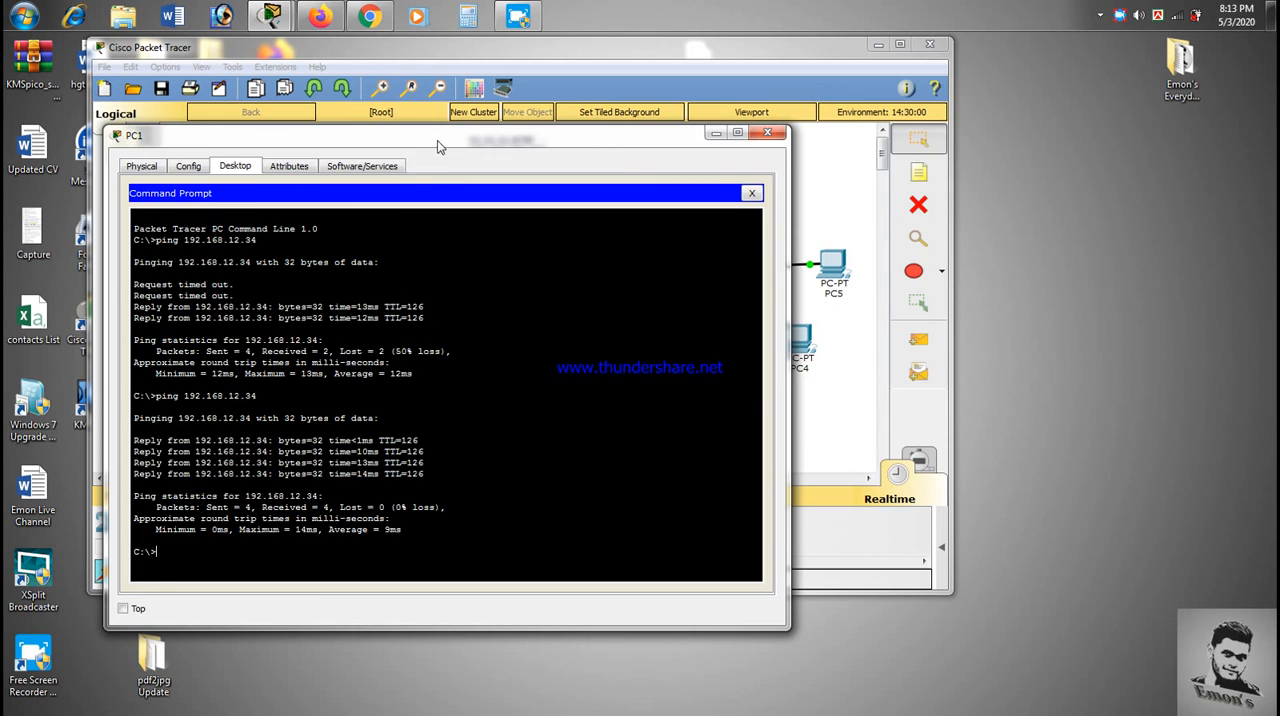
{"action": "left_click_drag", "start_coordinate": [437, 140], "coordinate": [604, 114]}
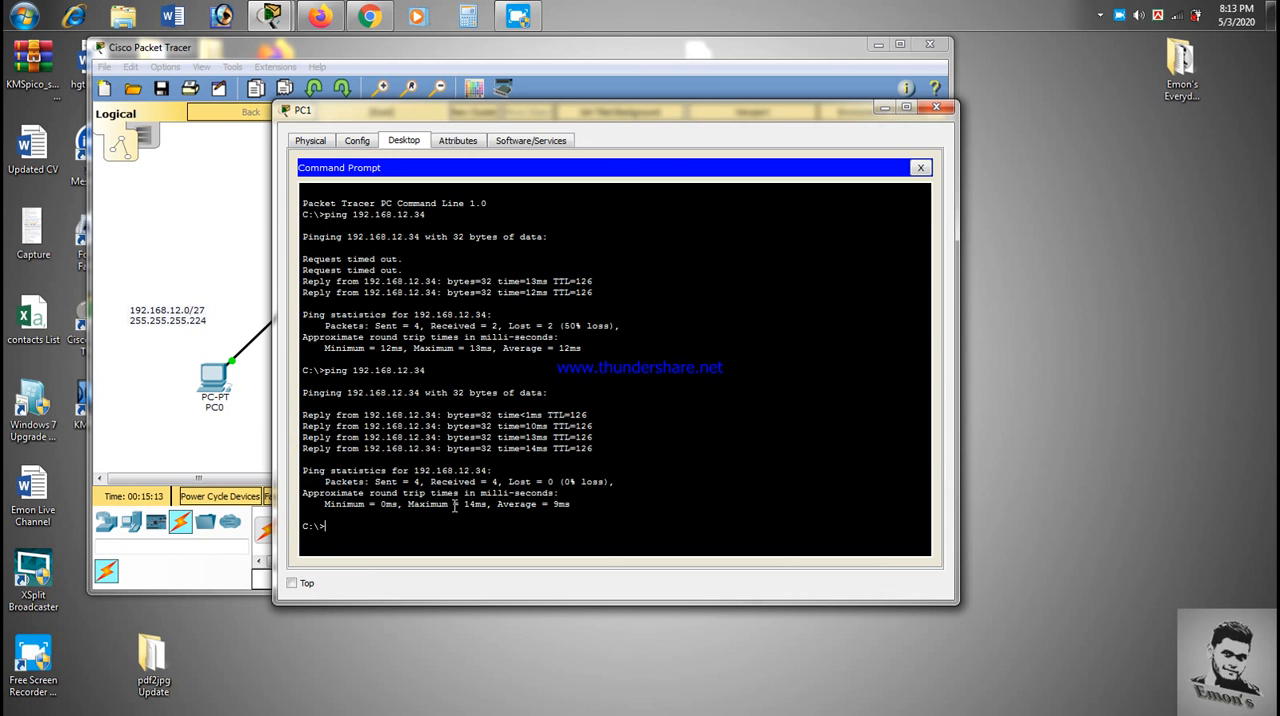
{"action": "left_click_drag", "start_coordinate": [586, 112], "coordinate": [419, 102]}
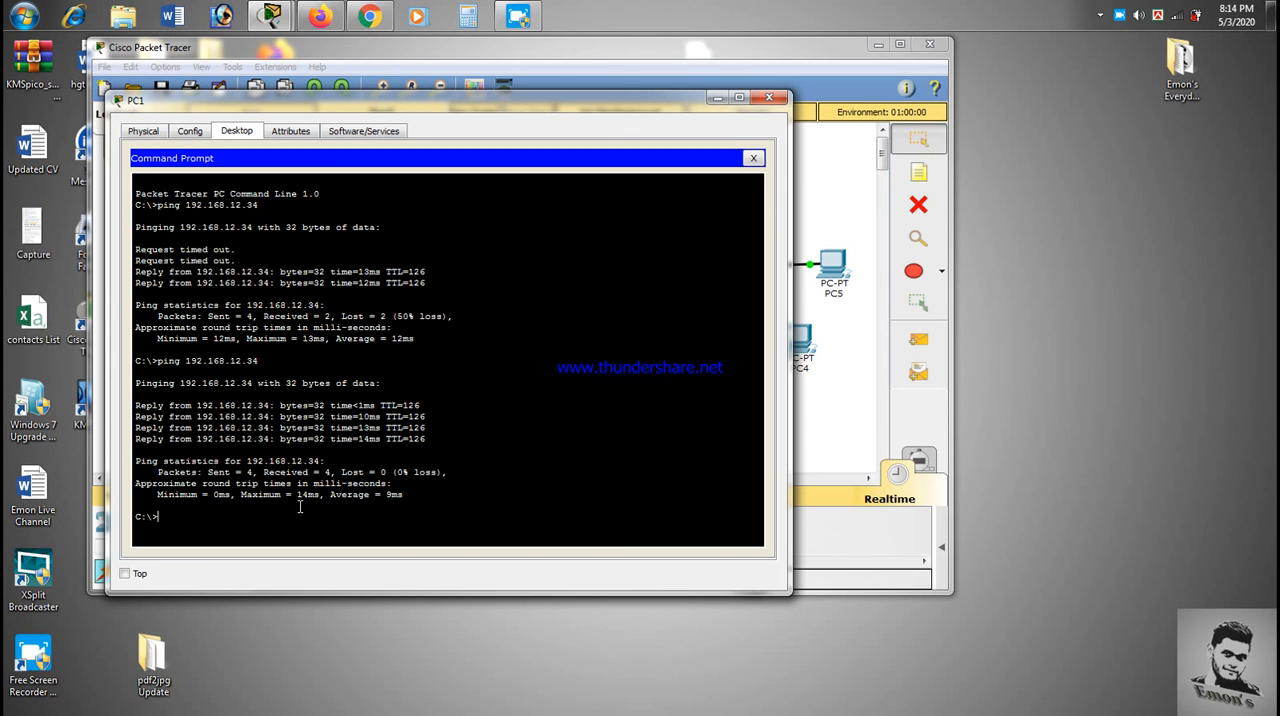
{"action": "left_click_drag", "start_coordinate": [388, 102], "coordinate": [344, 80]}
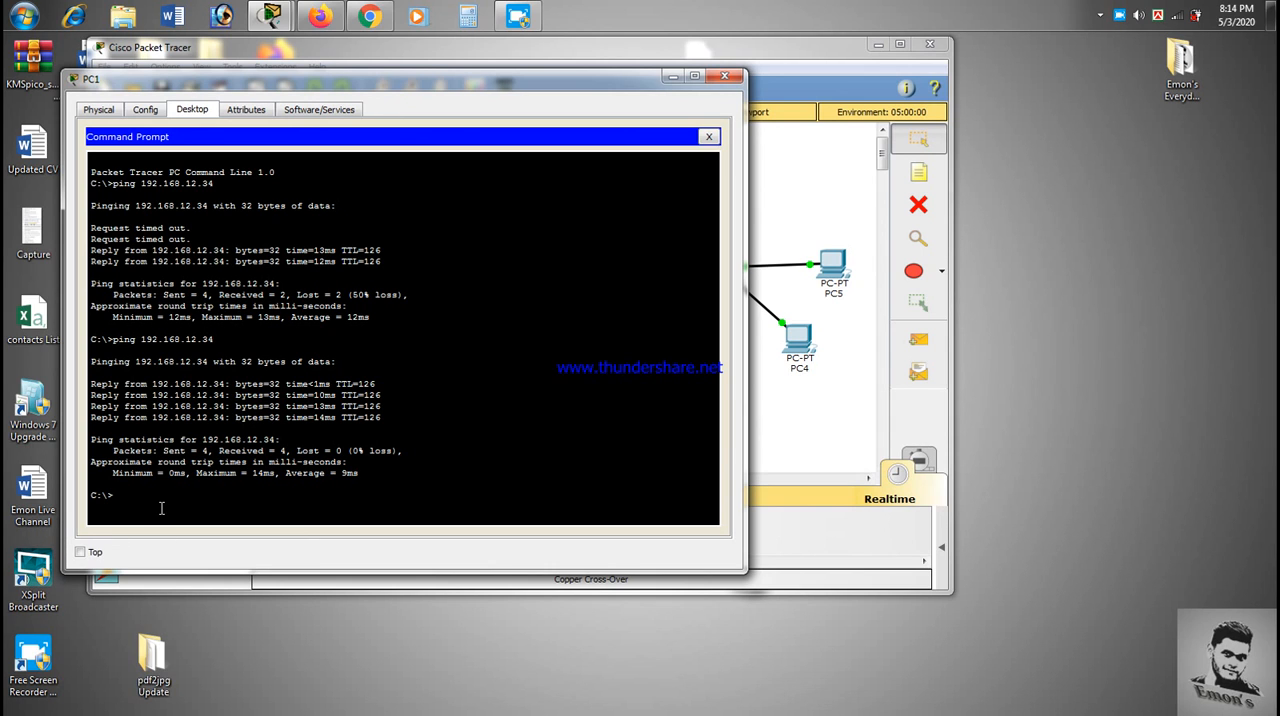
- Ping 192.168.12.35 and 192.168.12.36 from PC1, and close the PC1 window
{"action": "key", "text": "Up"}
{"action": "key", "text": "BackSpace"}
{"action": "type", "text": "5"}
{"action": "key", "text": "Return"}
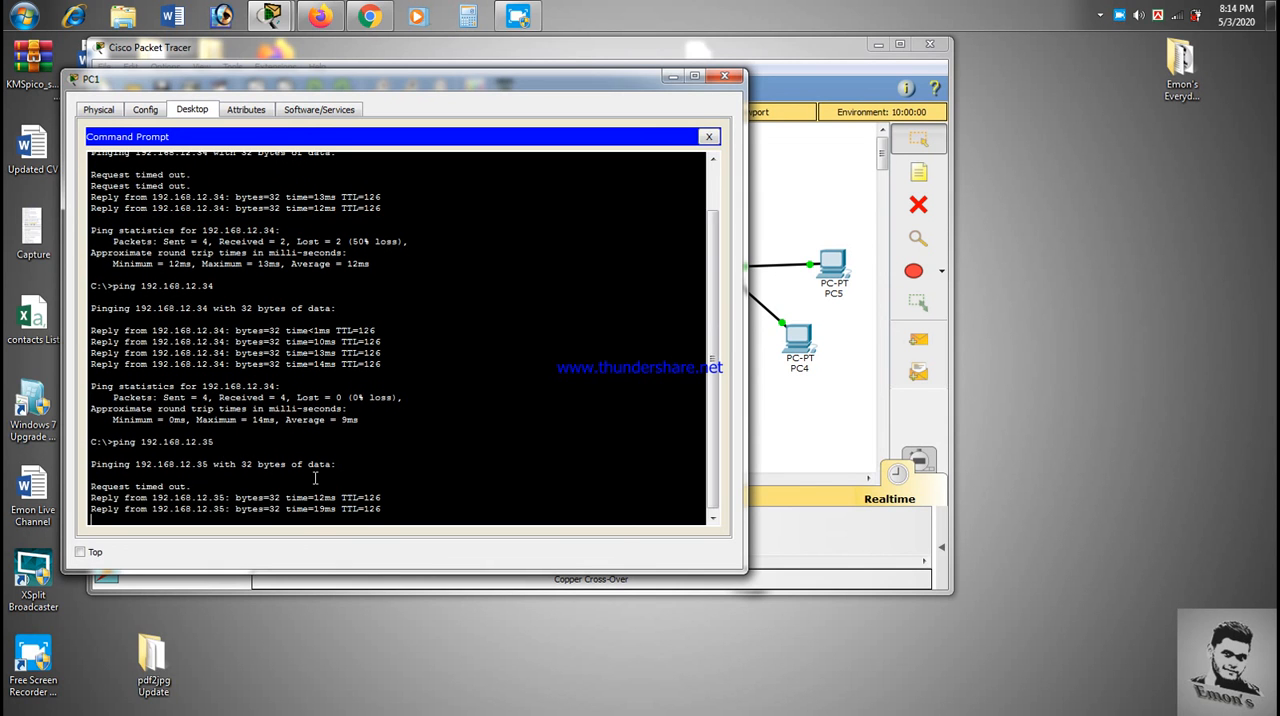
{"action": "key", "text": "Up"}
{"action": "type", "text": "6"}
{"action": "key", "text": "Return"}
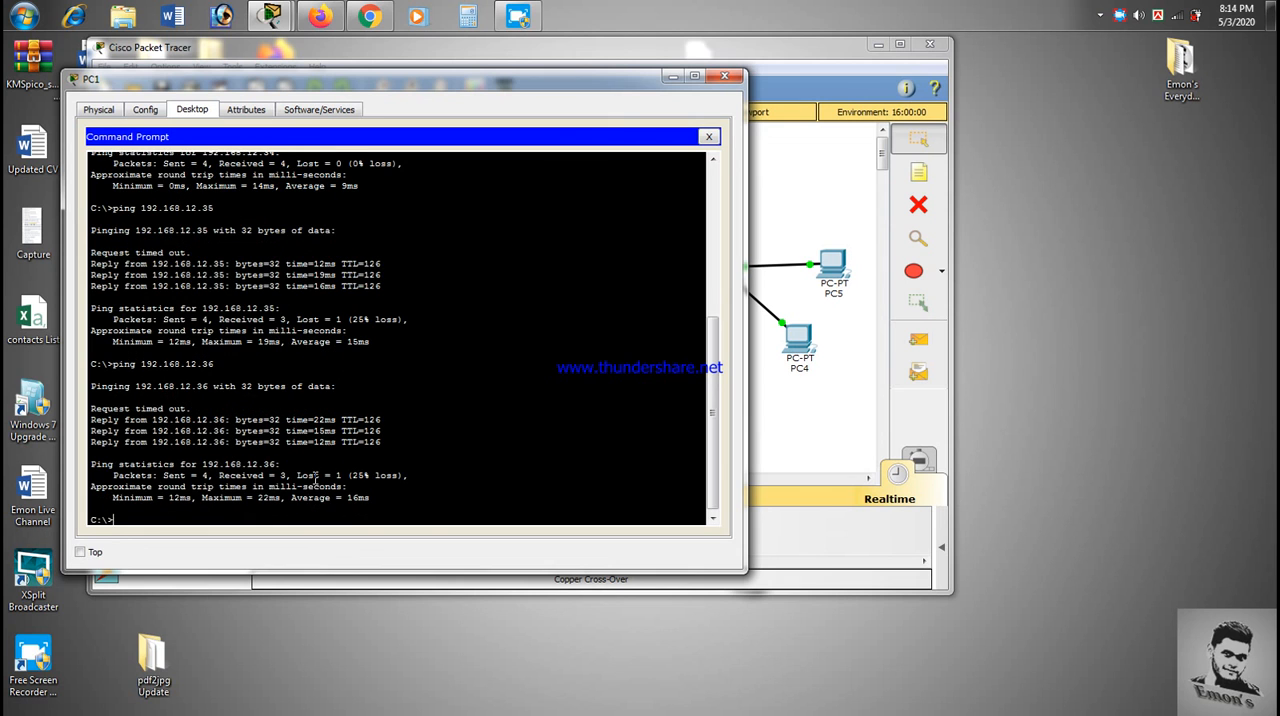
{"action": "left_click", "coordinate": [724, 76]}
{"action": "left_click", "coordinate": [273, 150]}
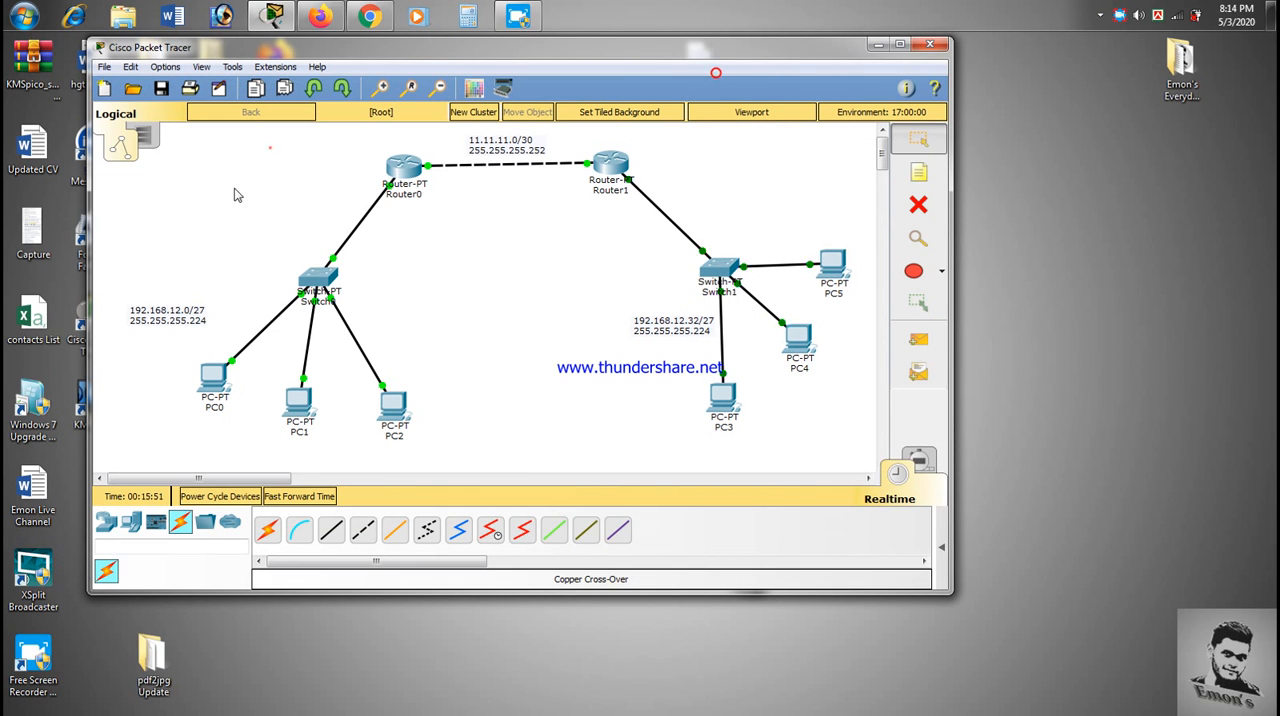
- Show the PDU list and send a simple PDU from PC5 to PC1
{"action": "left_click_drag", "start_coordinate": [172, 129], "coordinate": [866, 468]}
{"action": "left_click", "coordinate": [918, 339]}
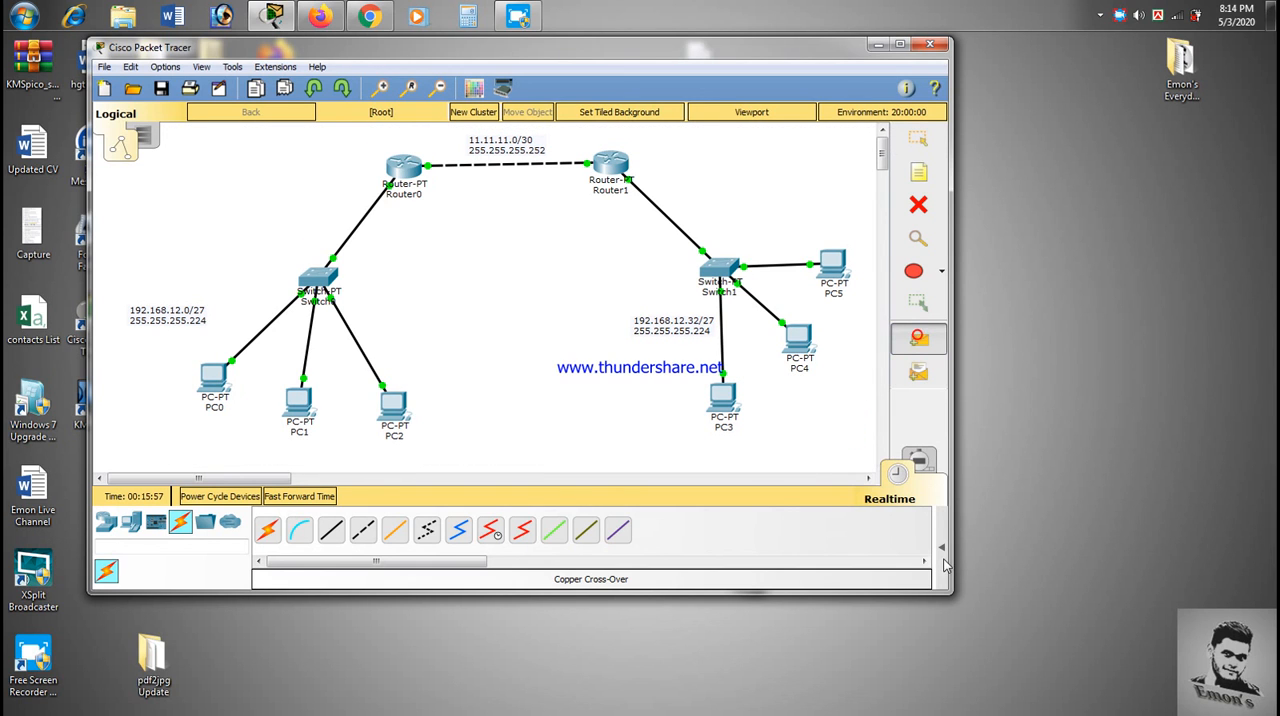
{"action": "left_click", "coordinate": [942, 550]}
{"action": "left_click", "coordinate": [850, 273]}
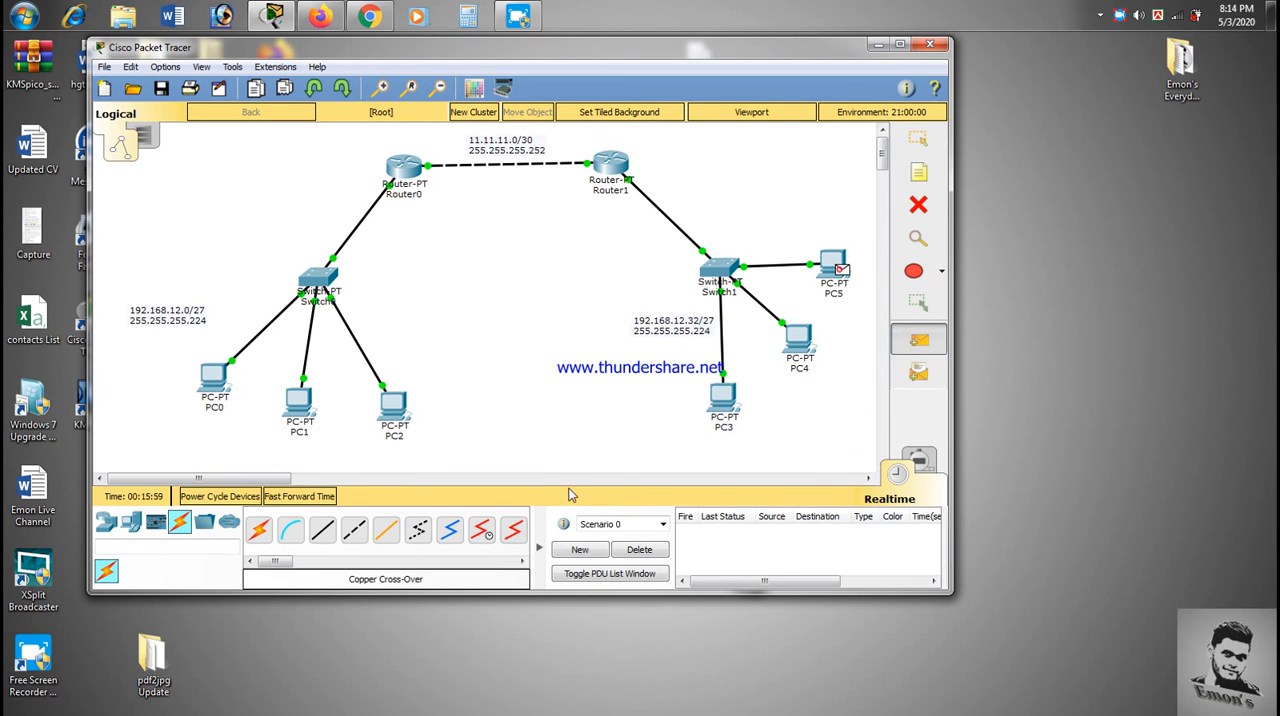
{"action": "left_click", "coordinate": [300, 402]}
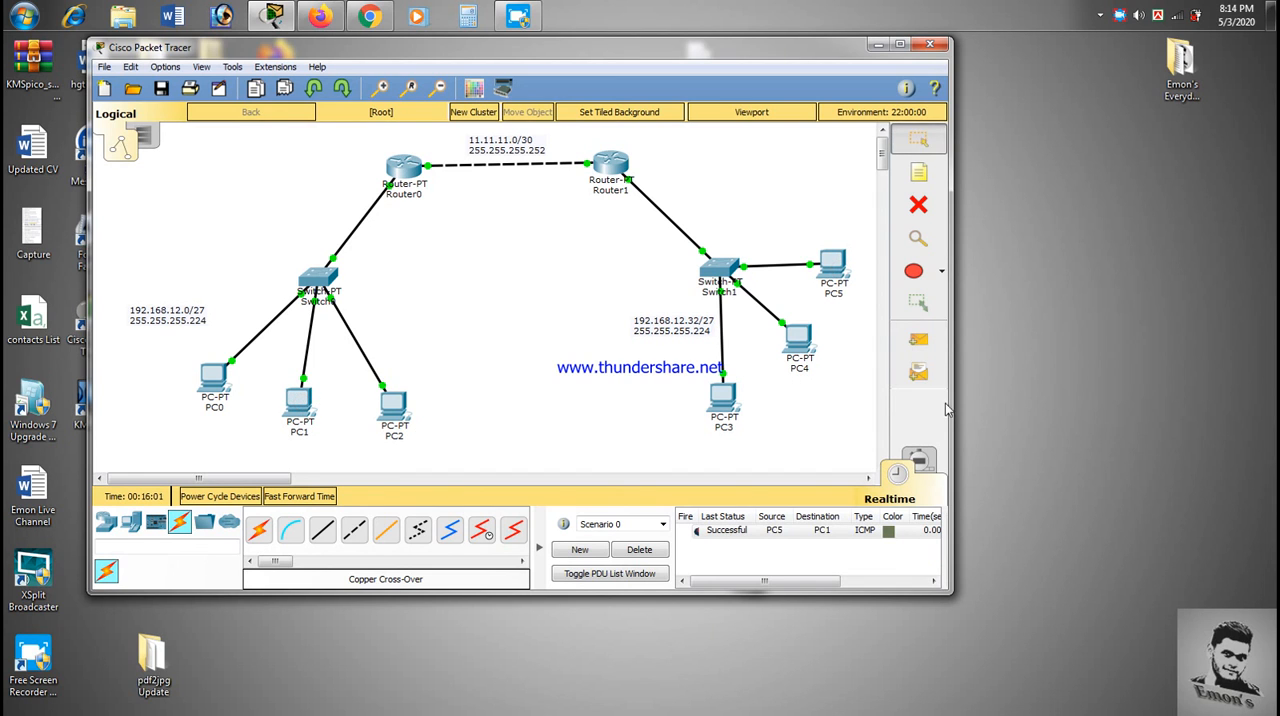
- Send a simple PDU from PC4 to PC2 twice, and delete the scenario's PDU entries
{"action": "left_click", "coordinate": [918, 339]}
{"action": "left_click", "coordinate": [799, 340]}
{"action": "left_click", "coordinate": [392, 406]}
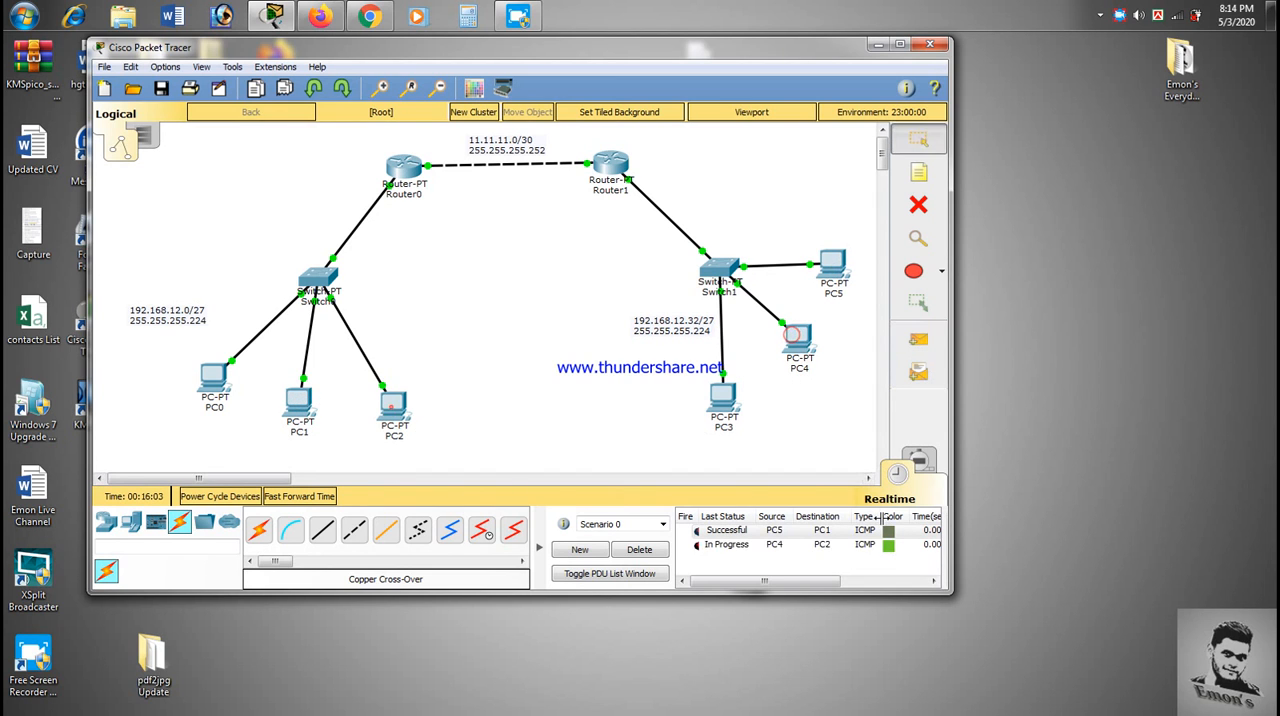
{"action": "left_click", "coordinate": [918, 339]}
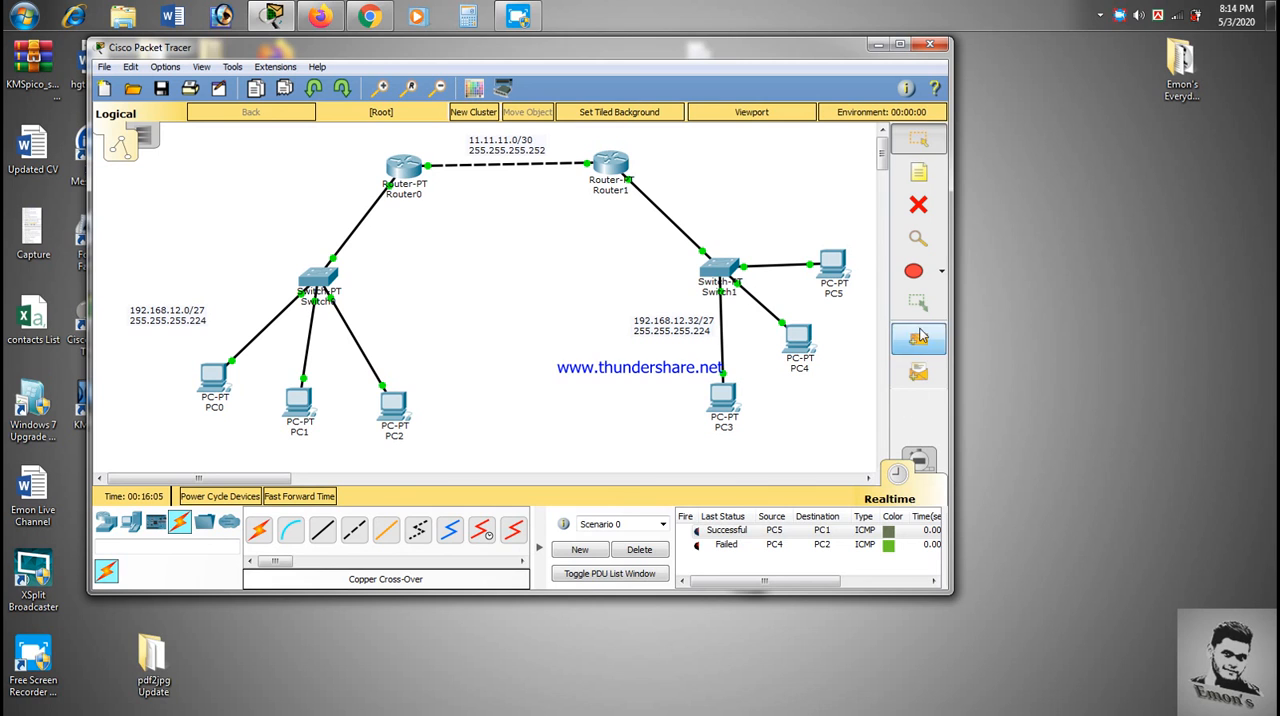
{"action": "left_click", "coordinate": [799, 340]}
{"action": "left_click", "coordinate": [385, 398]}
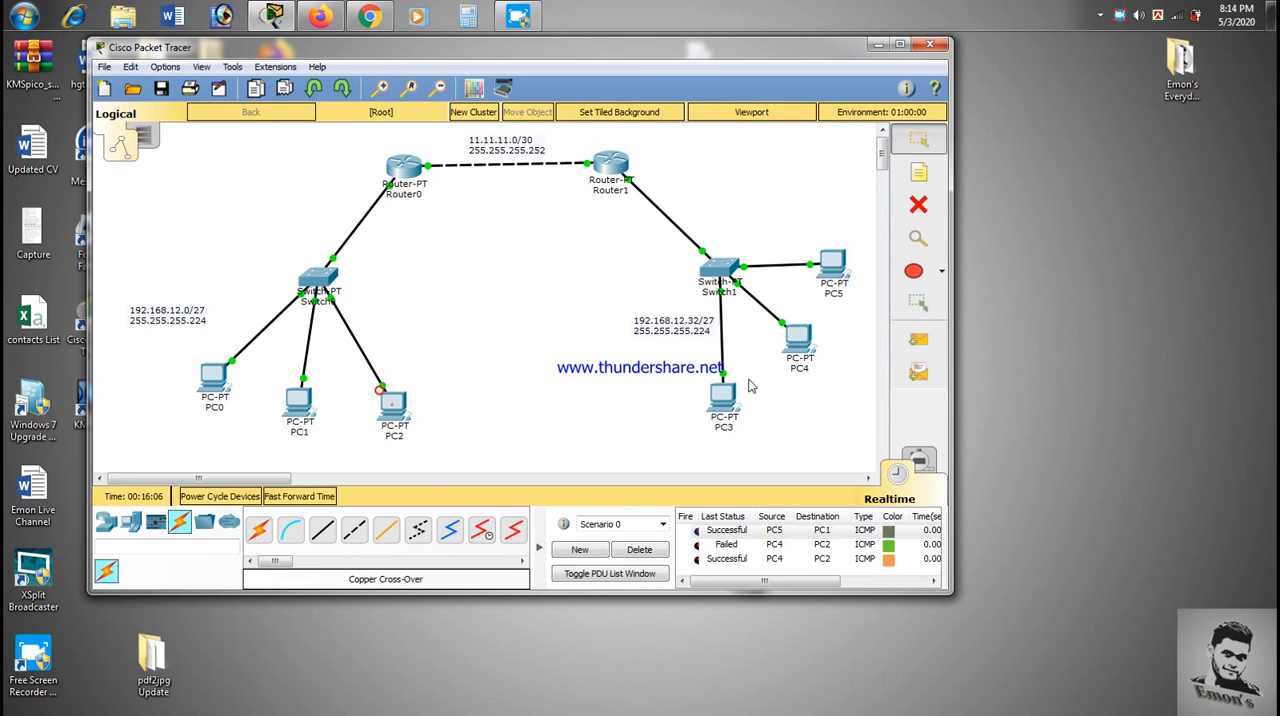
{"action": "left_click", "coordinate": [630, 549]}
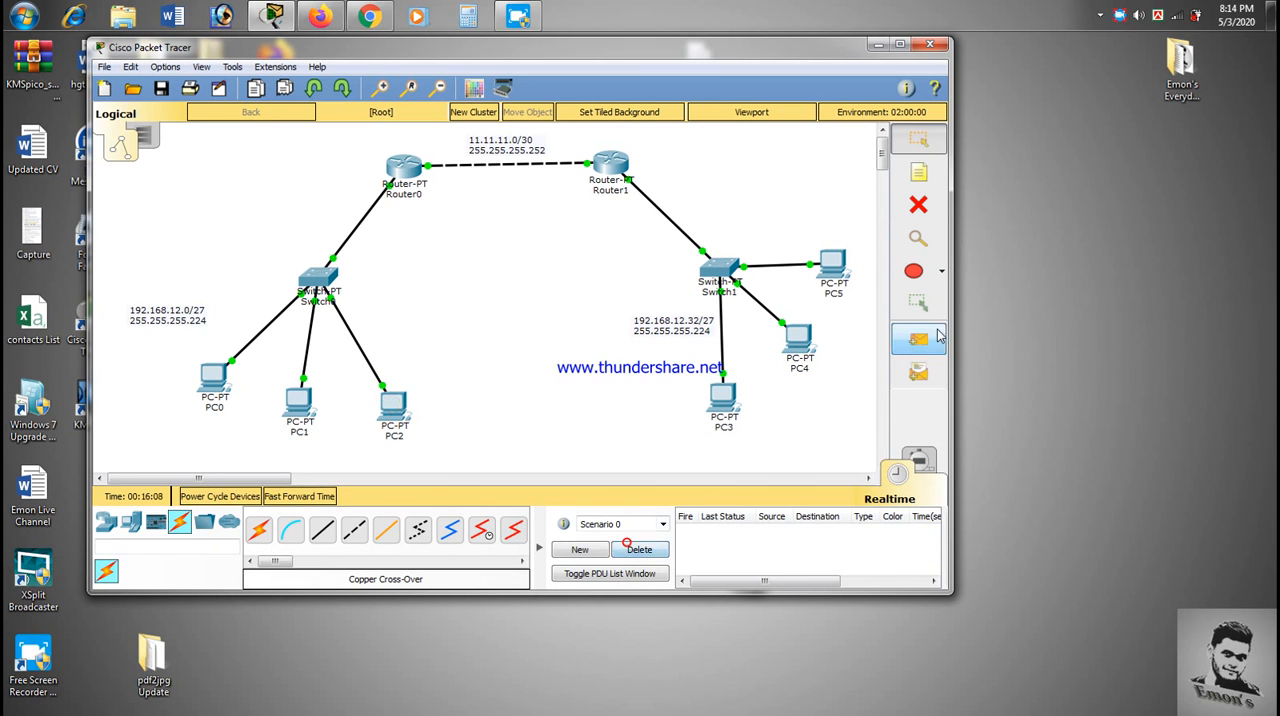
- Send simple PDUs from PC3 to PC0 and clear the scenario's test results
{"action": "left_click", "coordinate": [918, 339]}
{"action": "left_click", "coordinate": [714, 418]}
{"action": "left_click", "coordinate": [222, 382]}
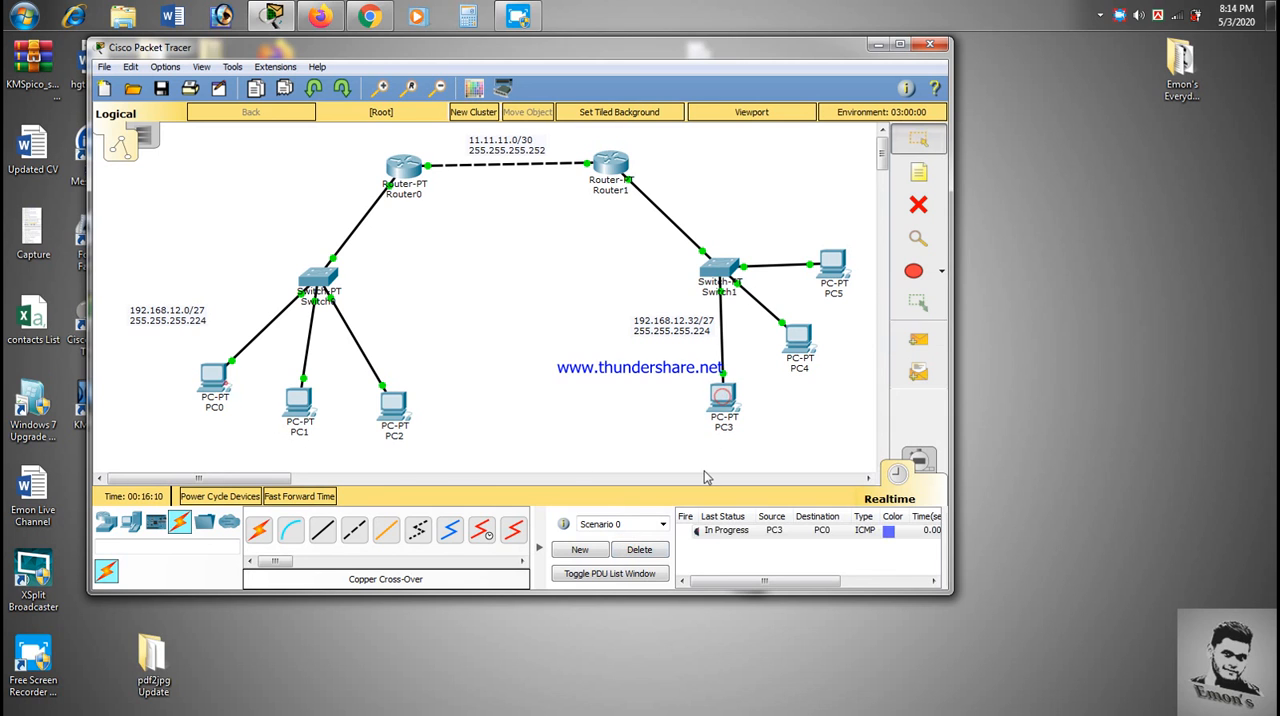
{"action": "left_click", "coordinate": [918, 339]}
{"action": "left_click", "coordinate": [726, 396]}
{"action": "left_click", "coordinate": [214, 380]}
{"action": "left_click", "coordinate": [640, 549]}
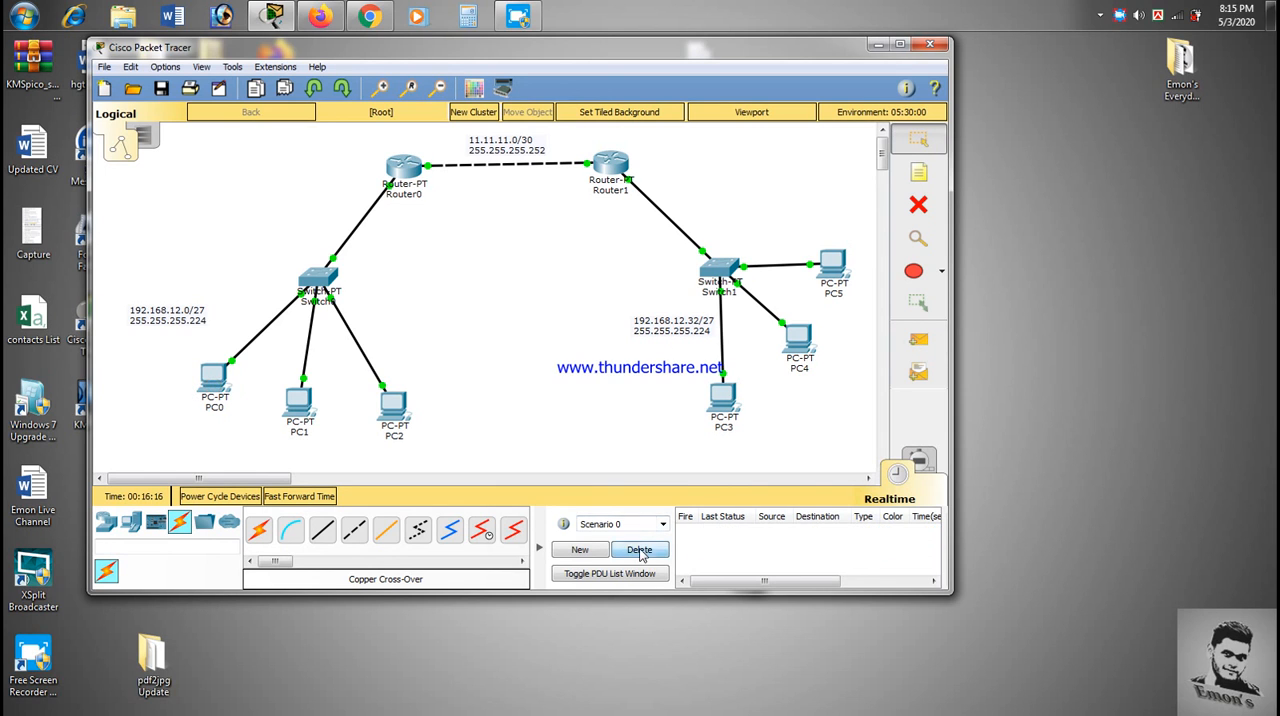
{"action": "left_click", "coordinate": [610, 348]}
{"action": "left_click", "coordinate": [245, 163]}
{"action": "right_click", "coordinate": [1120, 17]}
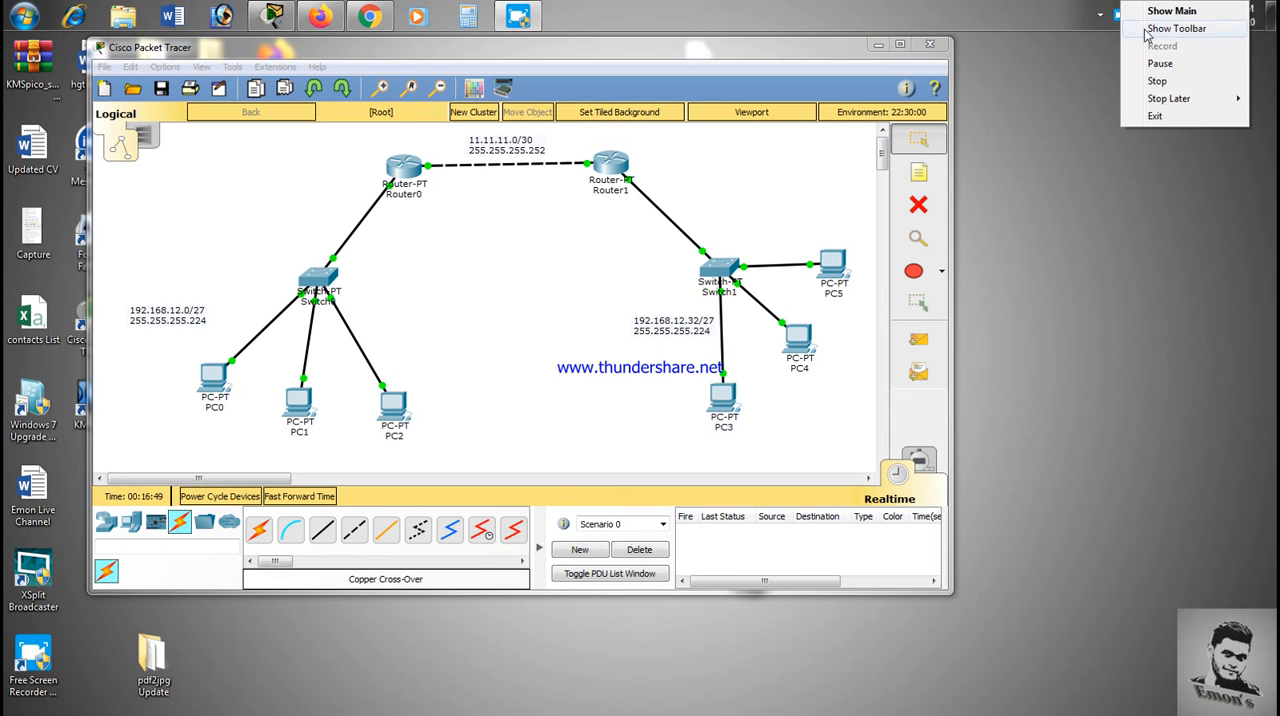